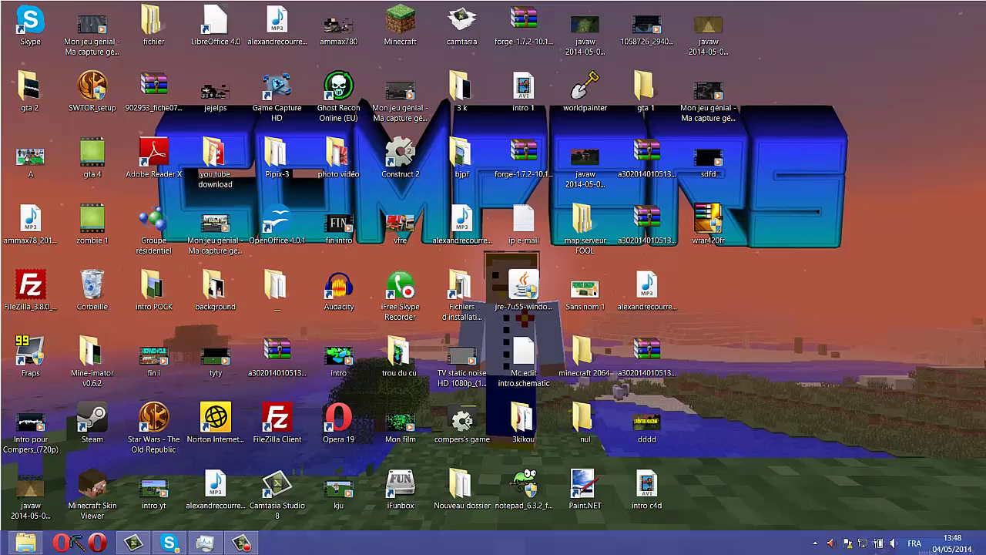
Step: Open a file explorer window, browse to the "you tube" folder on the Data (D:) drive and maximize the window
left_click(23, 543)
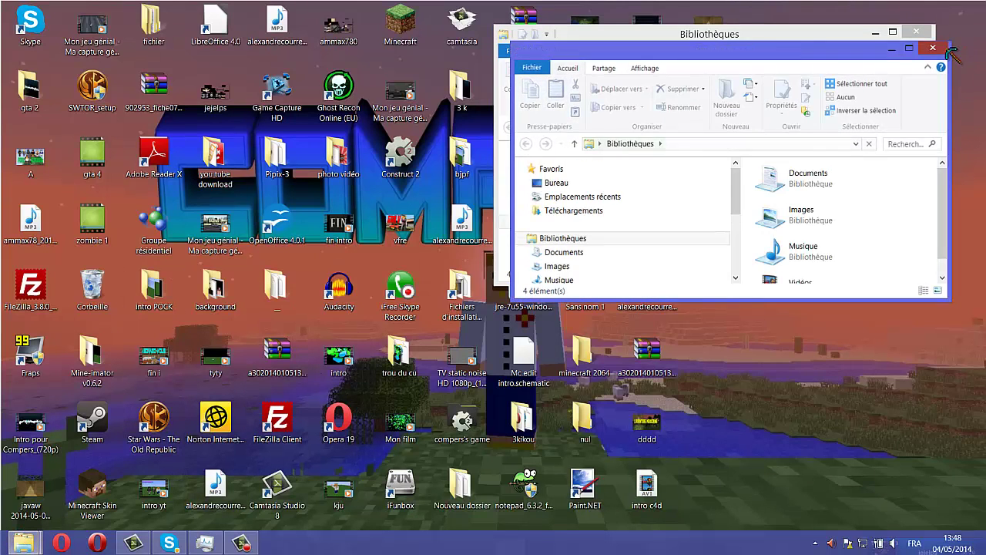
left_click_drag(721, 191, 710, 248)
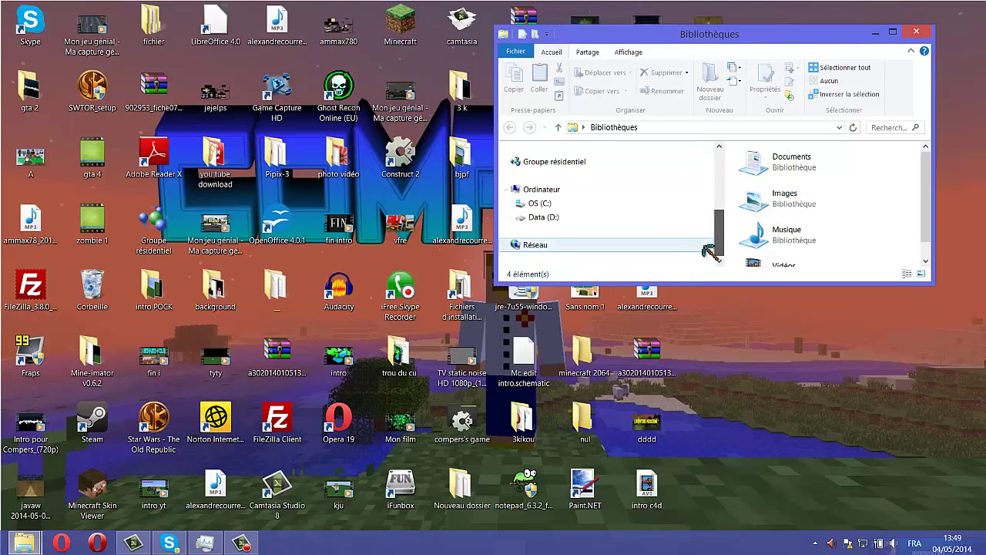
left_click(620, 191)
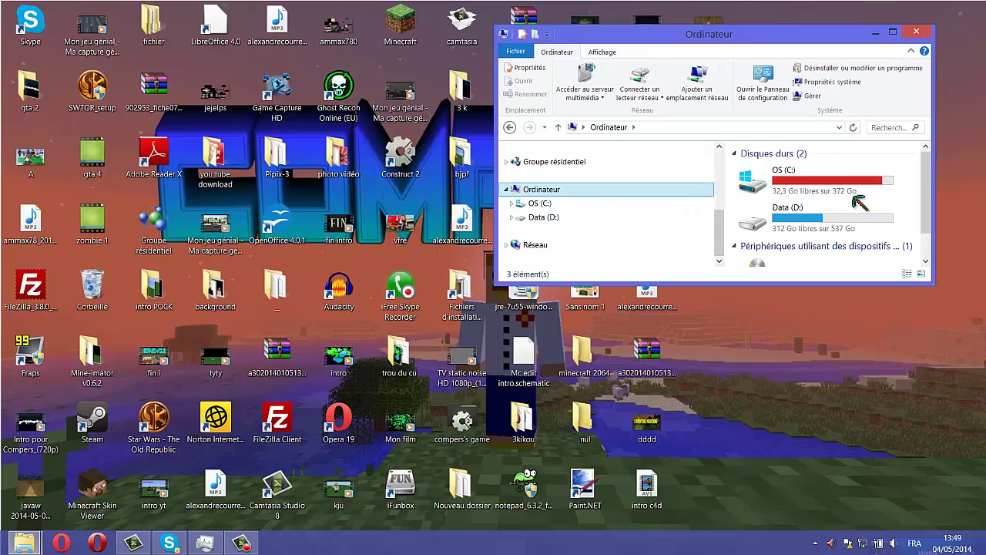
left_click_drag(926, 165, 929, 216)
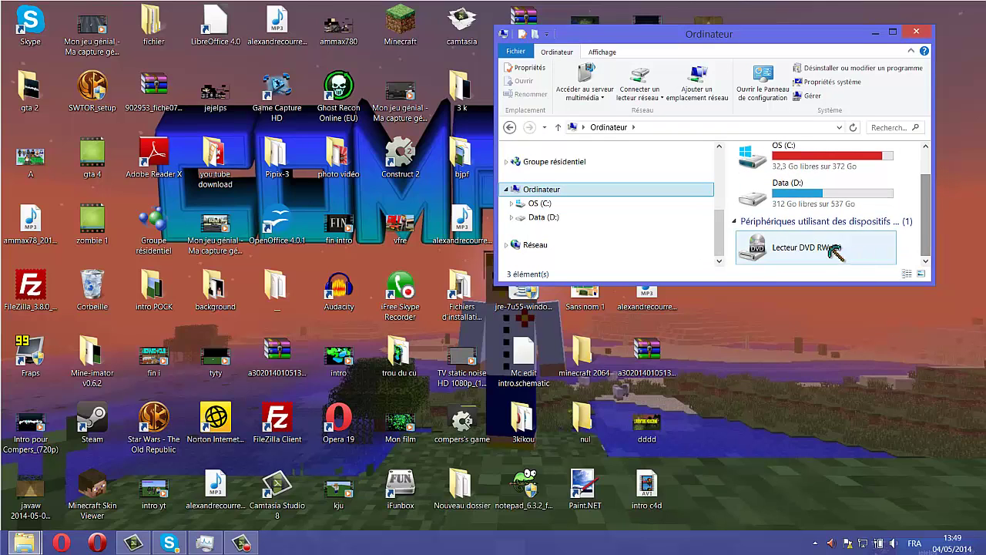
double_click(786, 195)
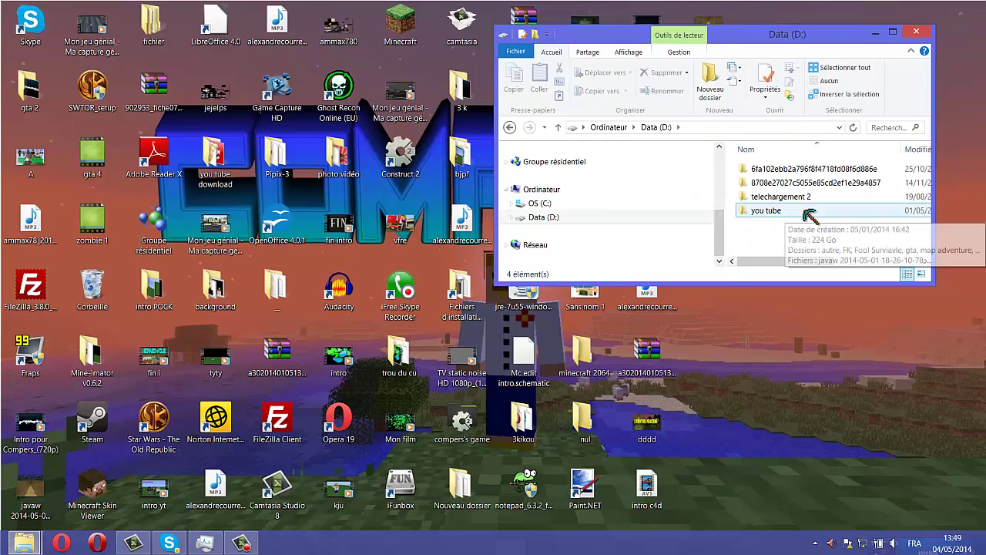
left_click(807, 216)
double_click(808, 216)
left_click(891, 32)
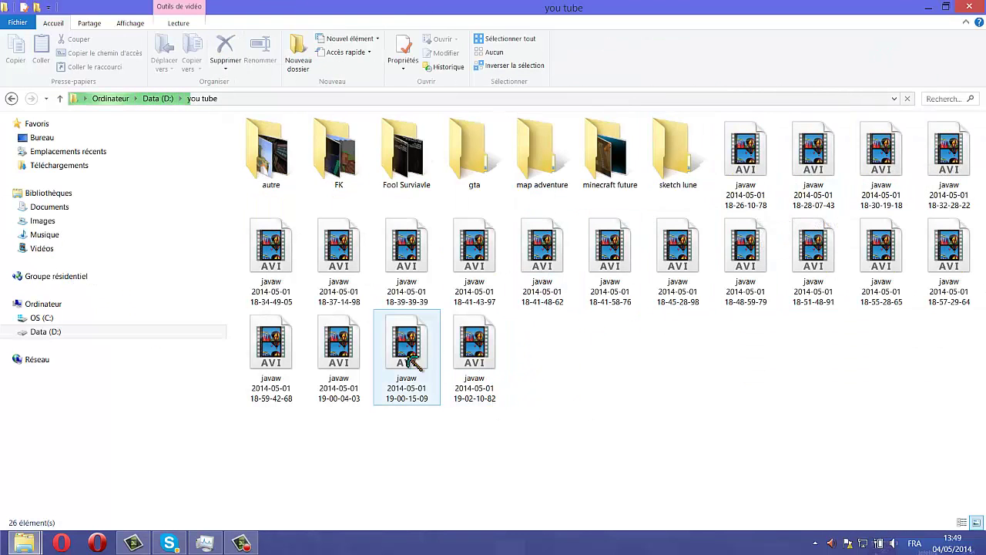
left_click(475, 391)
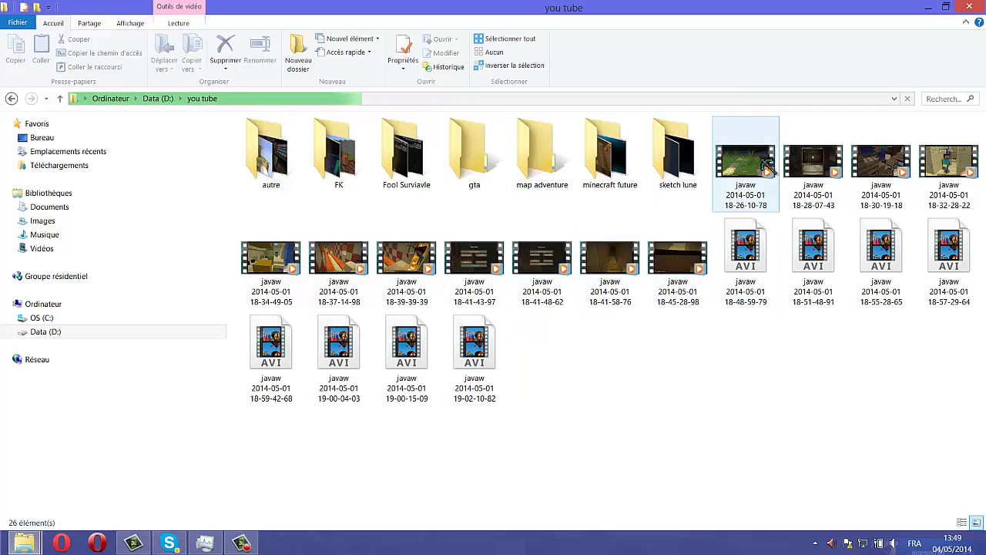
left_click_drag(746, 165, 247, 126)
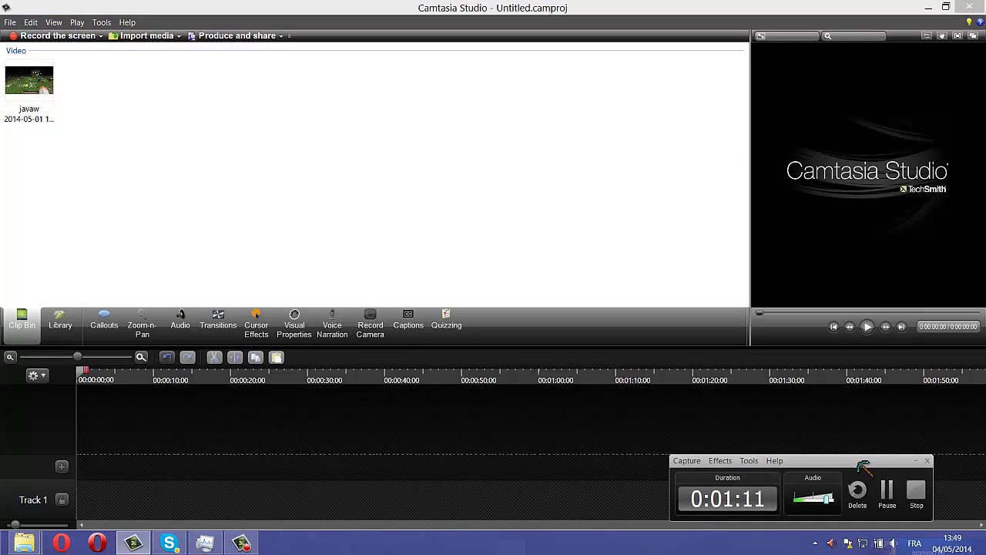
left_click(916, 461)
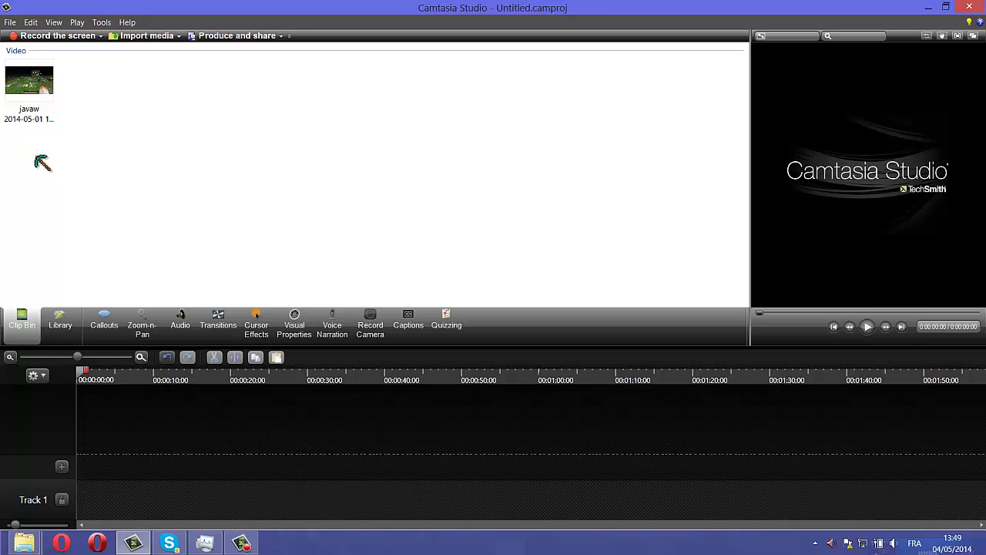
left_click(176, 37)
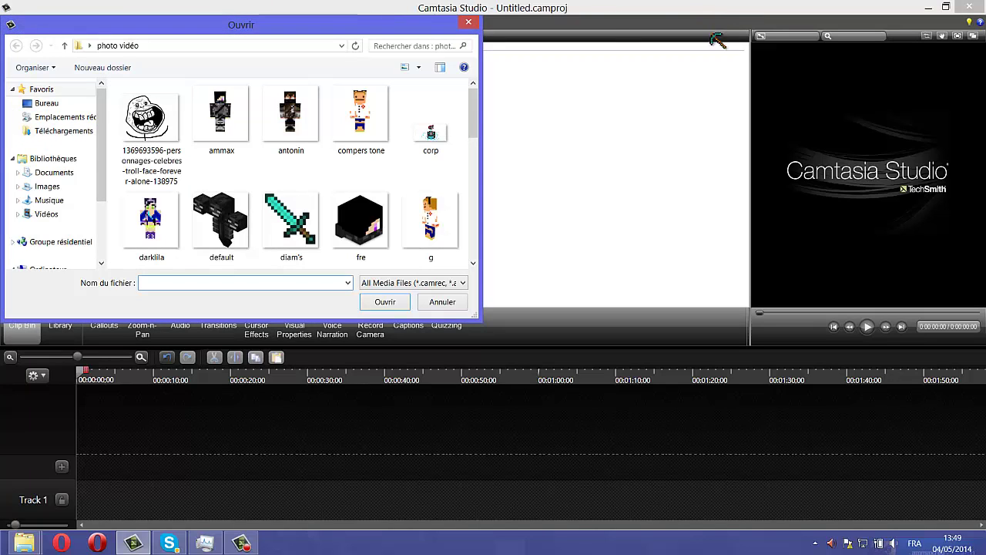
left_click(471, 25)
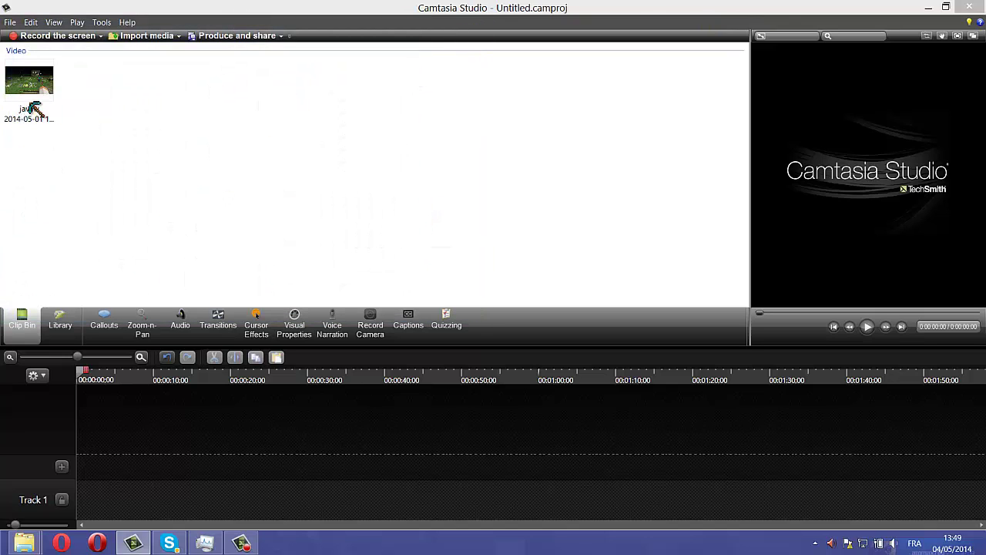
left_click_drag(35, 110, 61, 258)
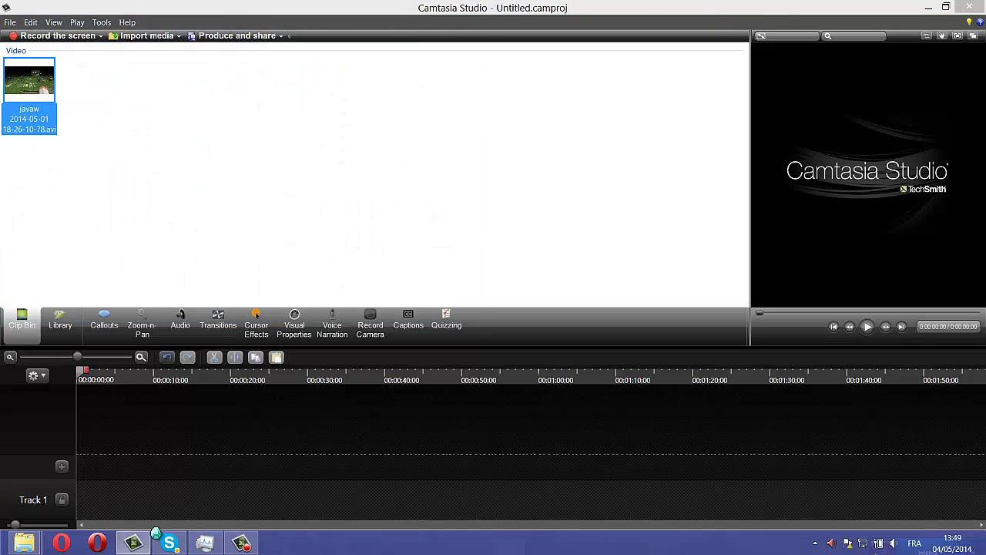
left_click_drag(189, 493, 165, 488)
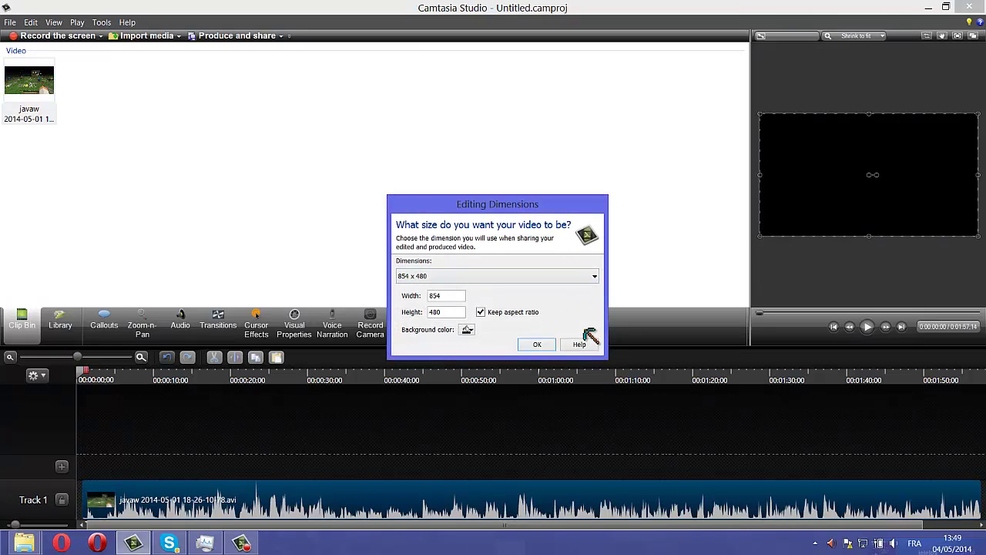
Step: Set the project's editing dimensions to the 1280 x 720 YouTube & Screencast (16:9) preset
left_click(594, 277)
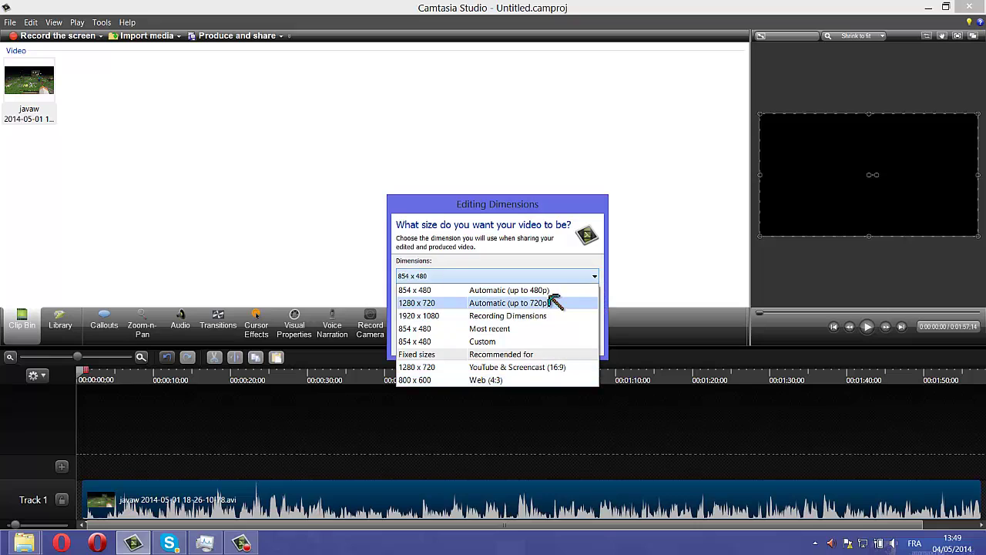
left_click(537, 368)
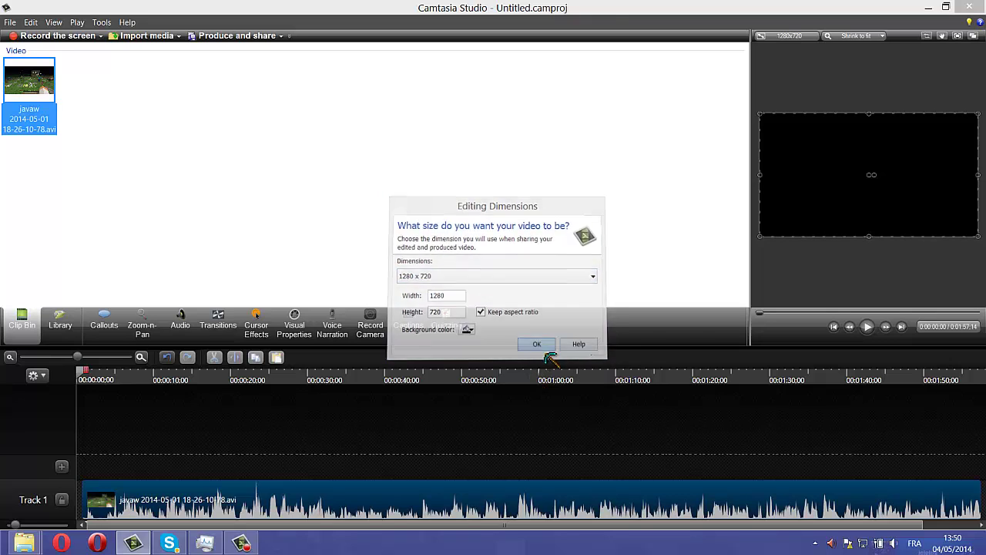
left_click(539, 345)
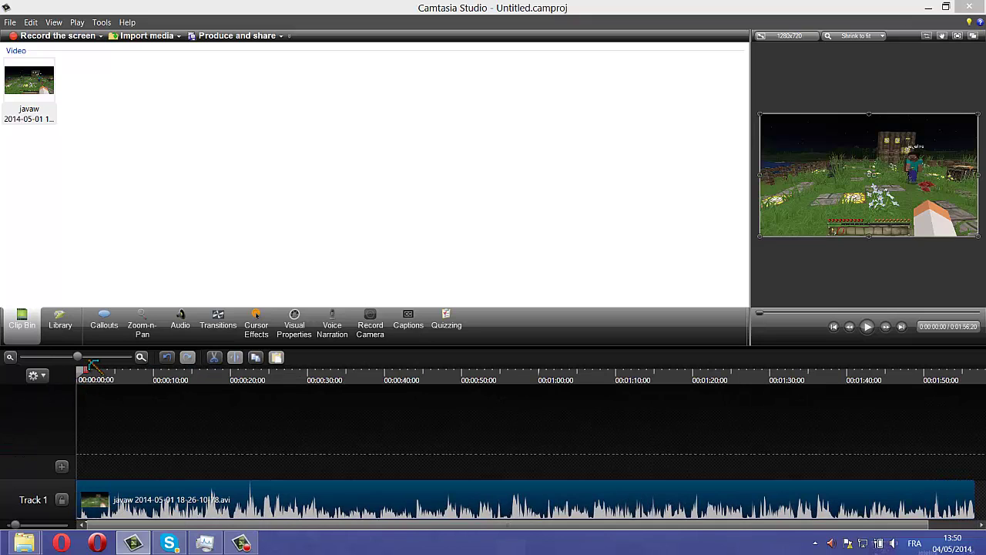
Step: Adjust the timeline's zoom level to view the whole clip on Track 1 with free space after it
left_click(11, 358)
left_click(11, 357)
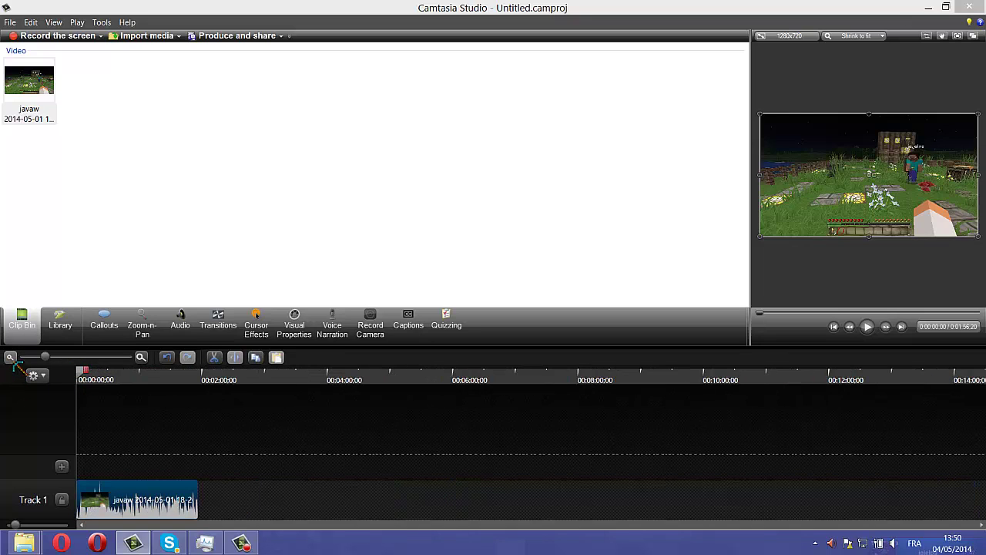
left_click(141, 356)
left_click(141, 357)
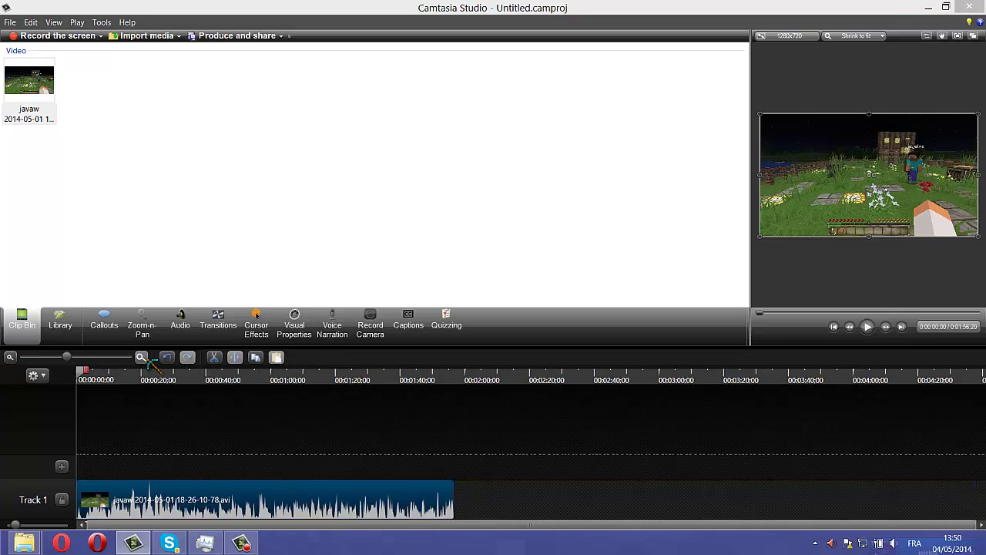
left_click(141, 356)
left_click(11, 358)
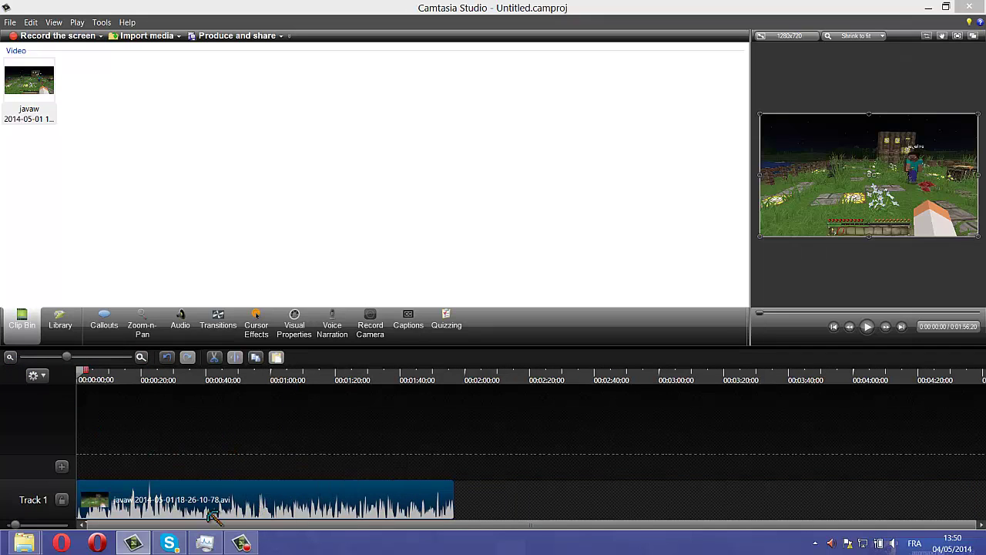
Step: Select the javaw clip on Track 1 and cut it out of the timeline
left_click(266, 467)
left_click(274, 485)
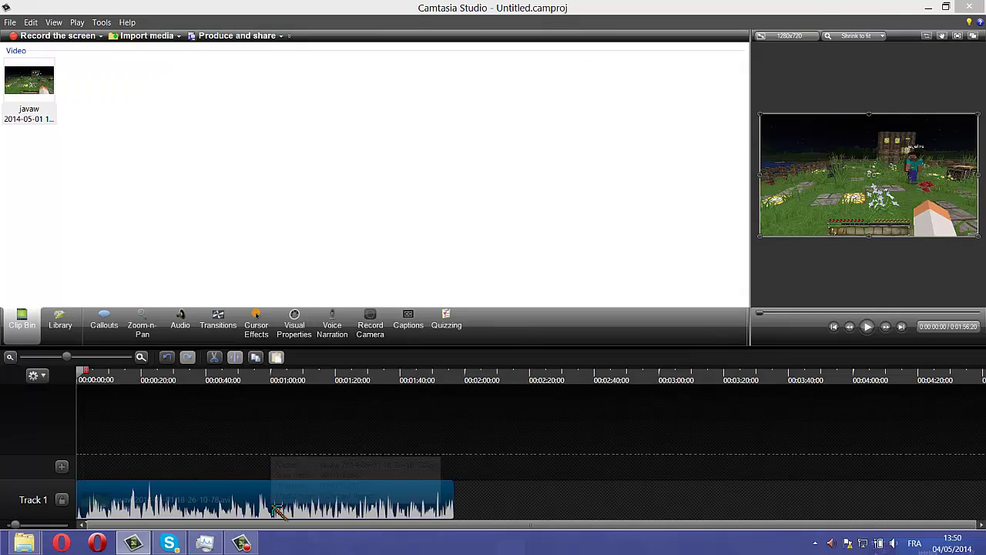
left_click(278, 457)
left_click(279, 505)
left_click(280, 469)
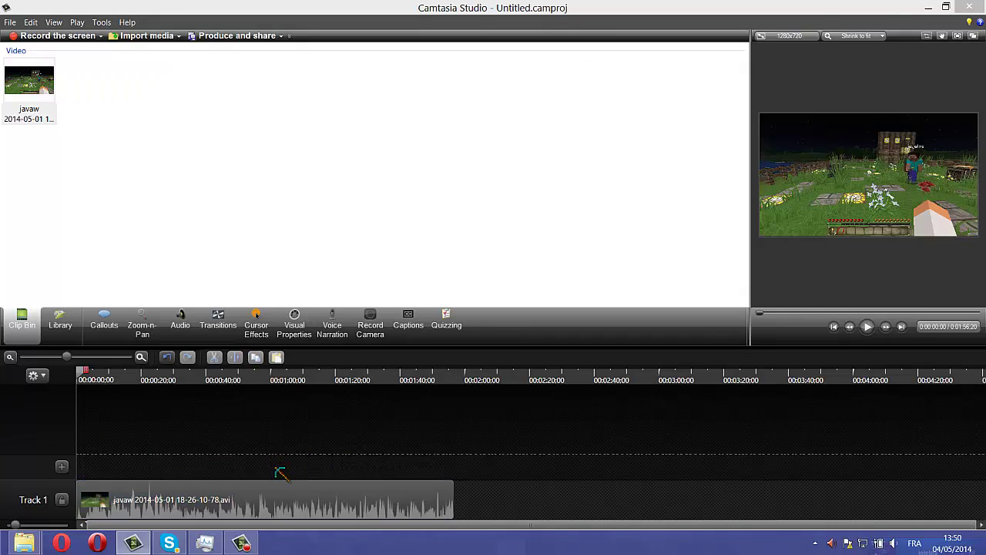
left_click(278, 500)
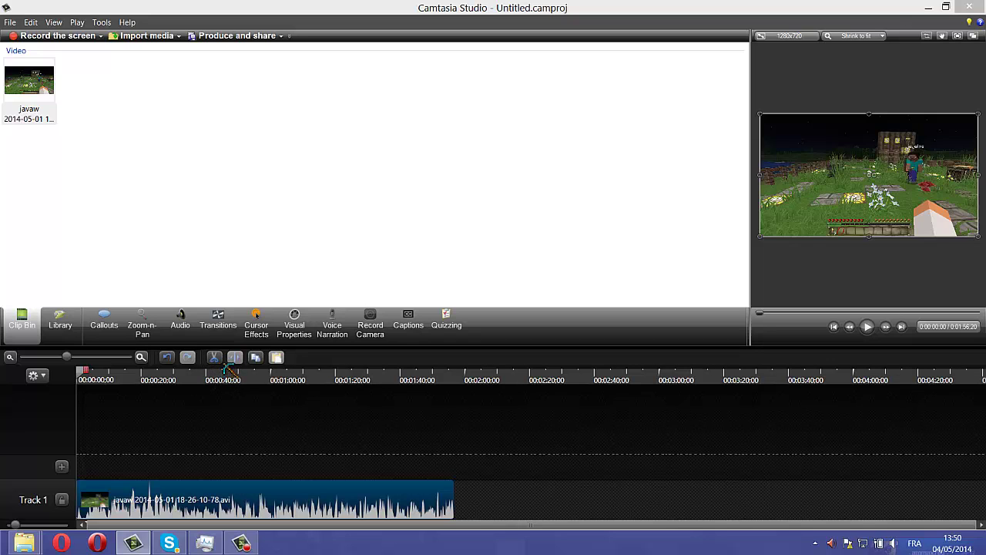
left_click(216, 357)
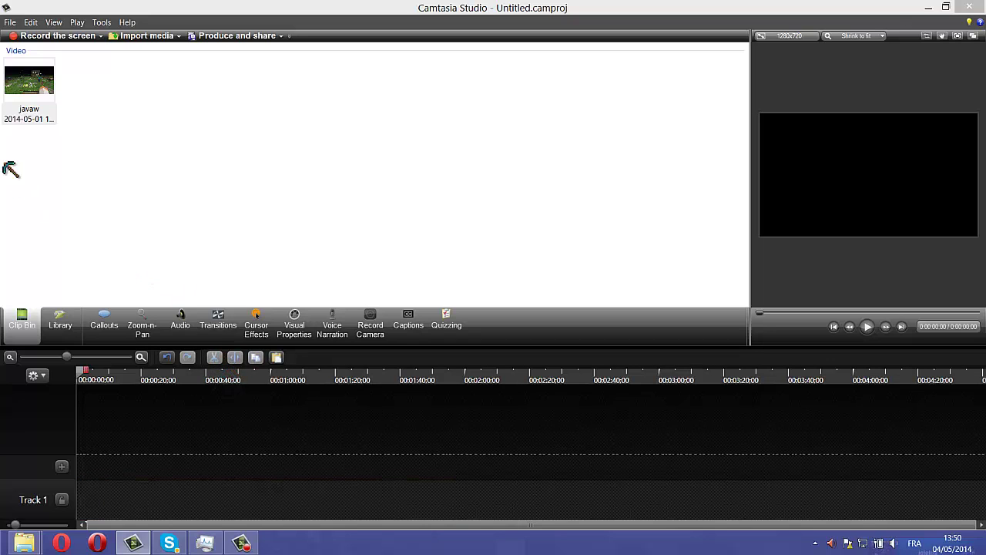
Step: Put the javaw clip from the Clip Bin back at the start of the emptied Track 1
left_click(8, 22)
left_click(42, 16)
left_click_drag(37, 82, 133, 321)
left_click_drag(94, 506, 96, 504)
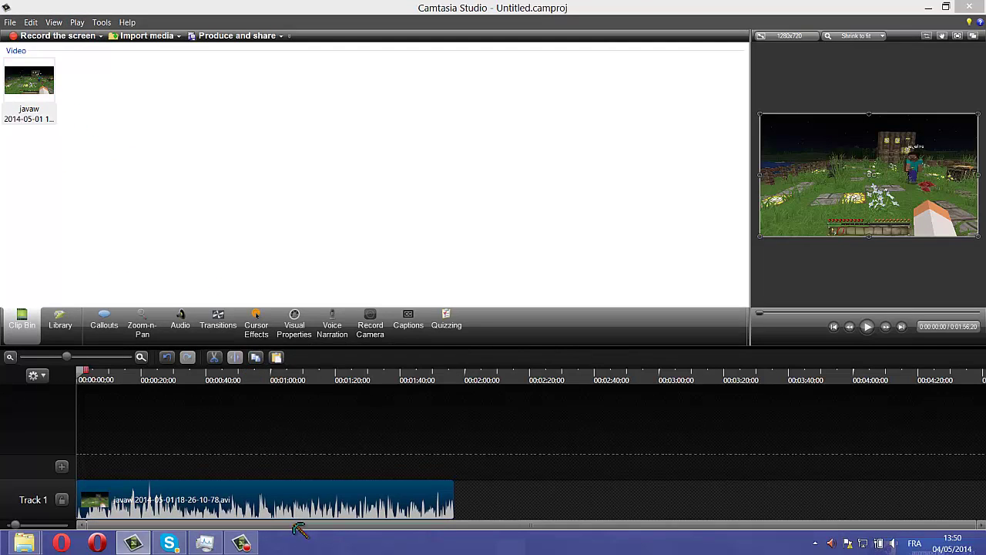
Step: Scrub the playhead through the clip to about 0:01:28, return to the start, and preview the first few seconds of playback
left_click_drag(85, 380, 364, 431)
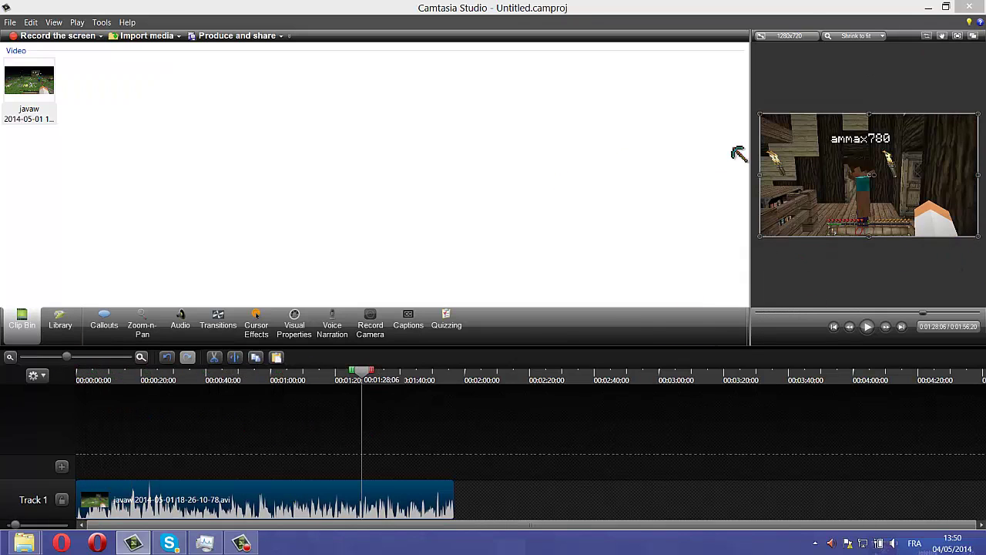
left_click_drag(378, 383, 81, 378)
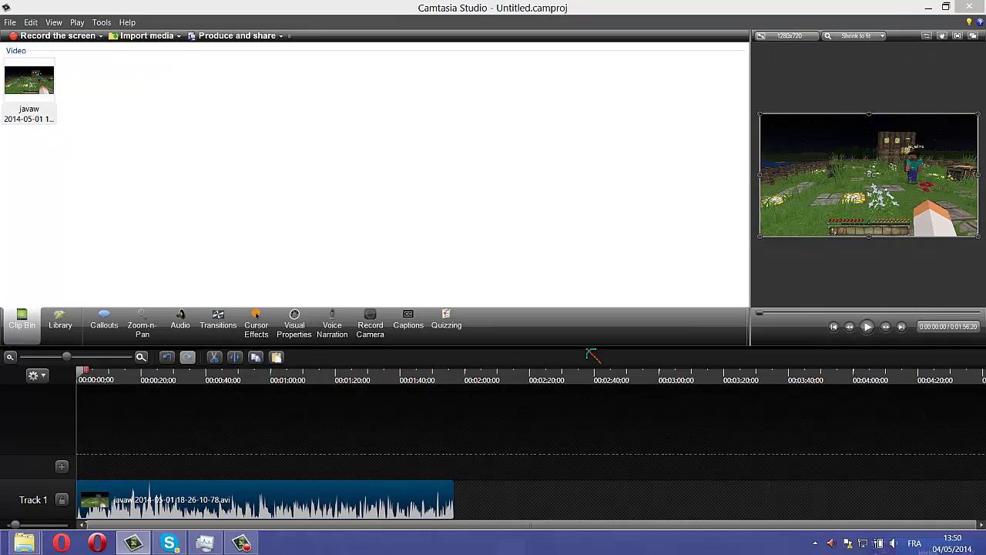
left_click(868, 327)
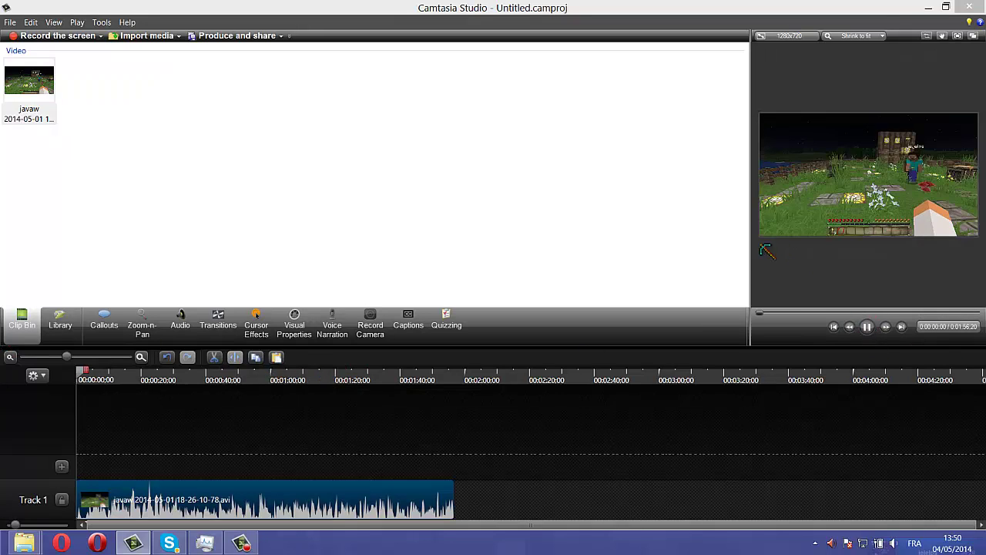
left_click(758, 274)
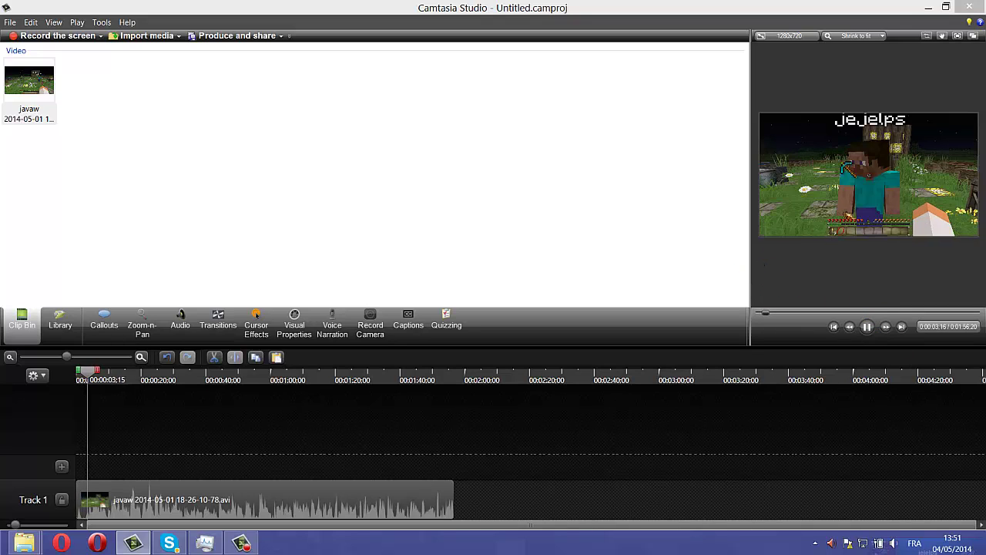
left_click(869, 328)
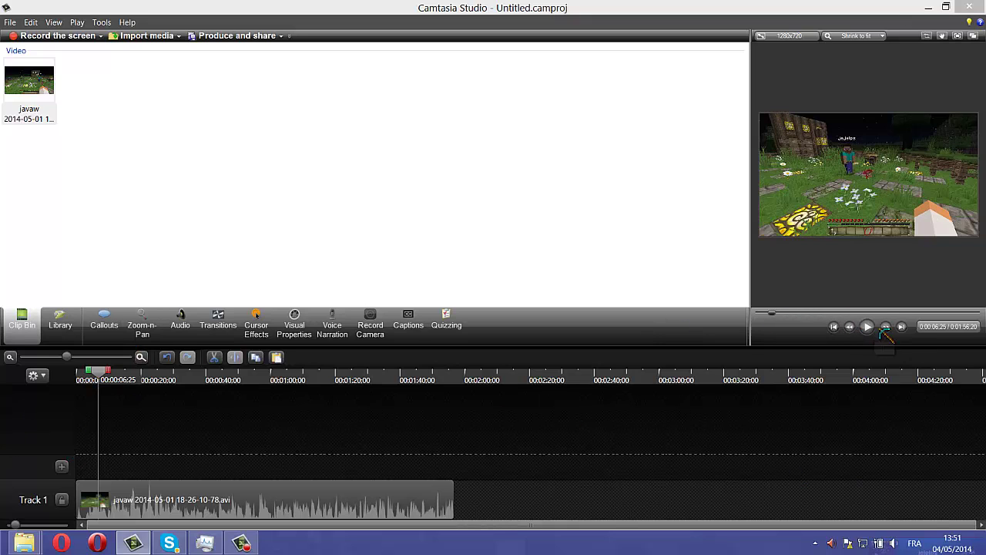
Step: Split the clip on Track 1 at 0:00:29:11 and shift the second part later to leave a gap of about 7 seconds
left_click_drag(98, 378, 184, 457)
left_click(182, 503)
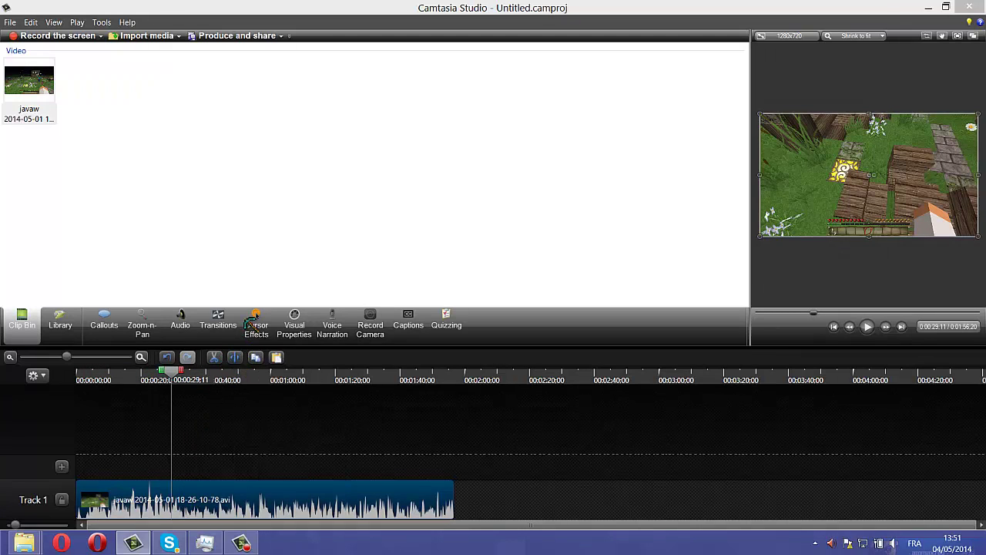
left_click(235, 356)
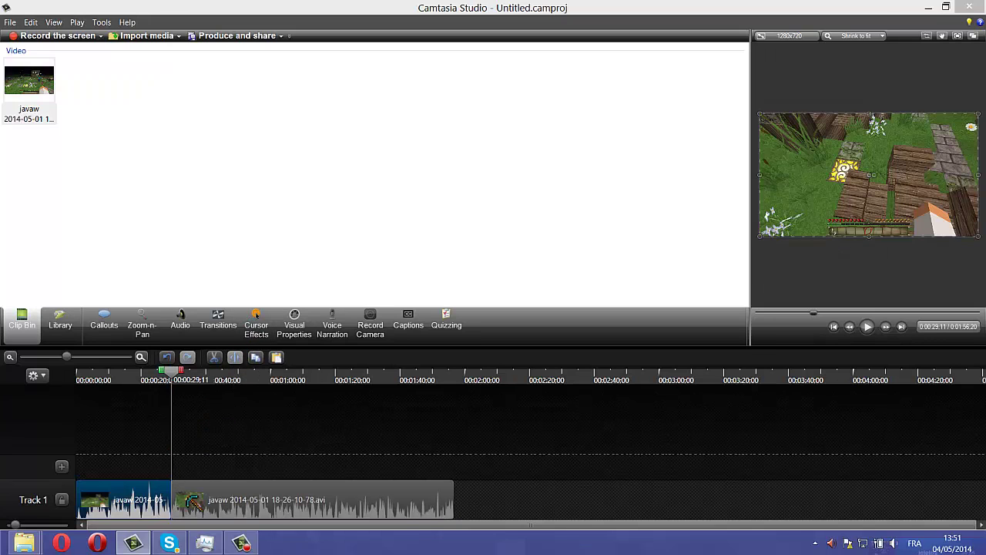
left_click_drag(181, 501, 230, 493)
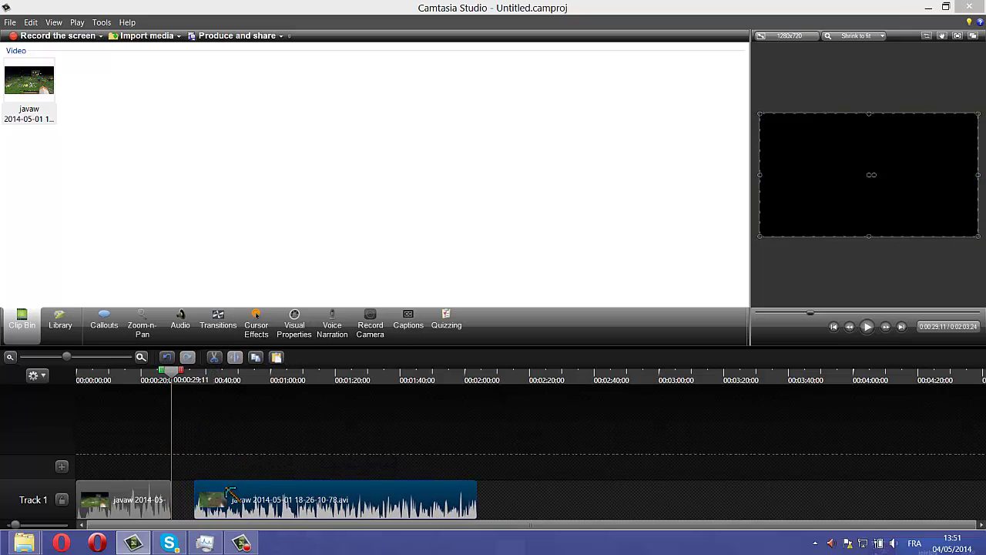
left_click(137, 34)
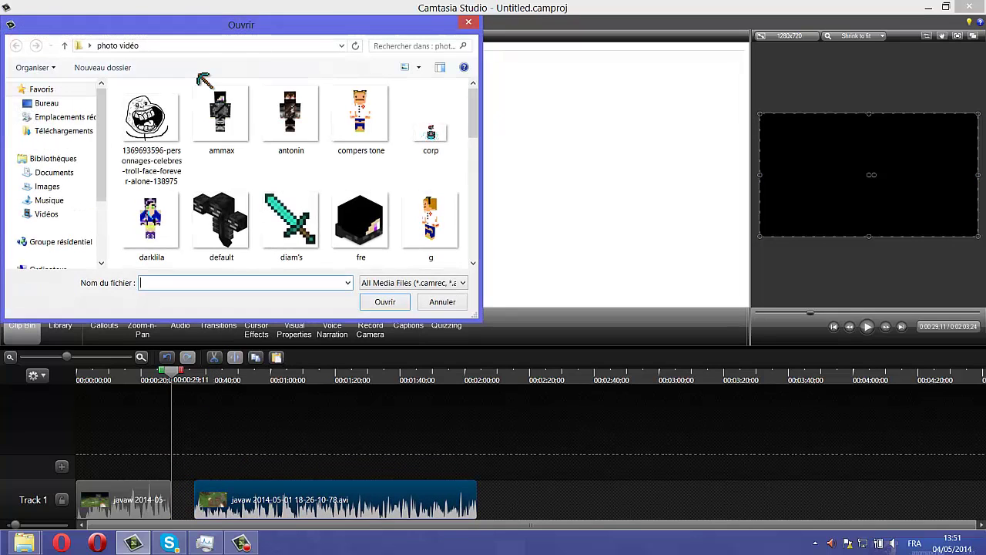
double_click(137, 143)
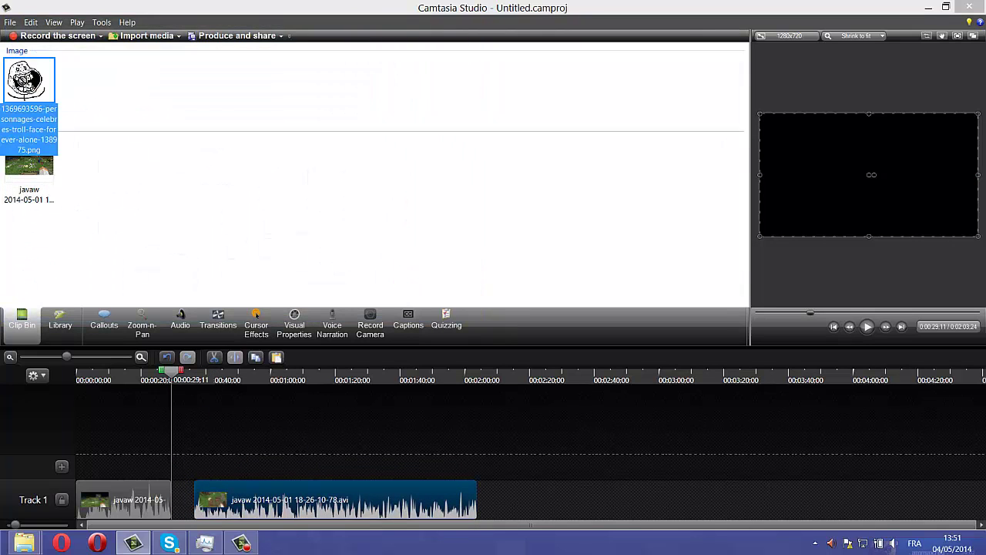
mouse_move(176, 505)
left_mouse_down()
mouse_move(132, 456)
mouse_move(183, 460)
mouse_move(179, 501)
left_mouse_up()
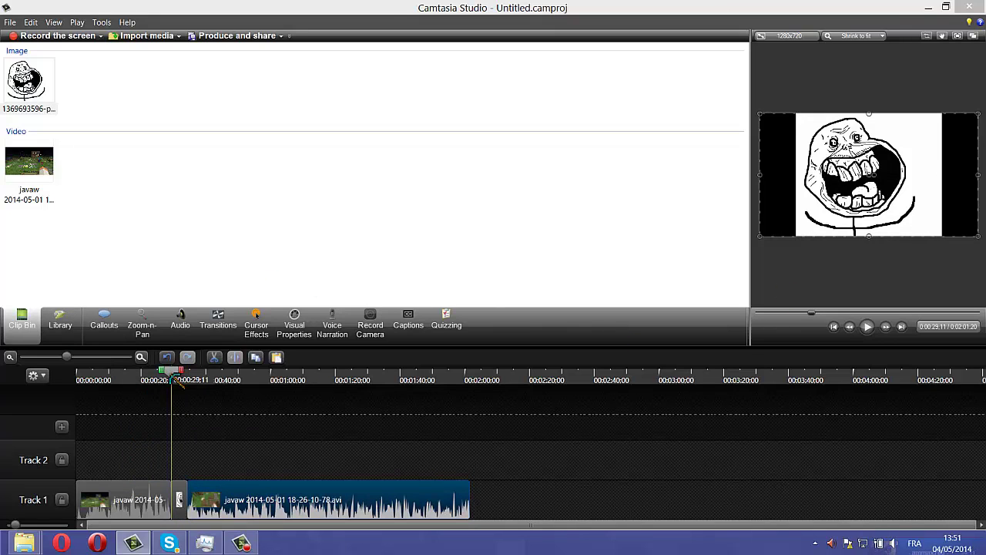
Step: Preview the playback across the inserted image and stop at 0:00:35:08, just inside the second clip part
left_click_drag(178, 379, 160, 379)
left_click(869, 327)
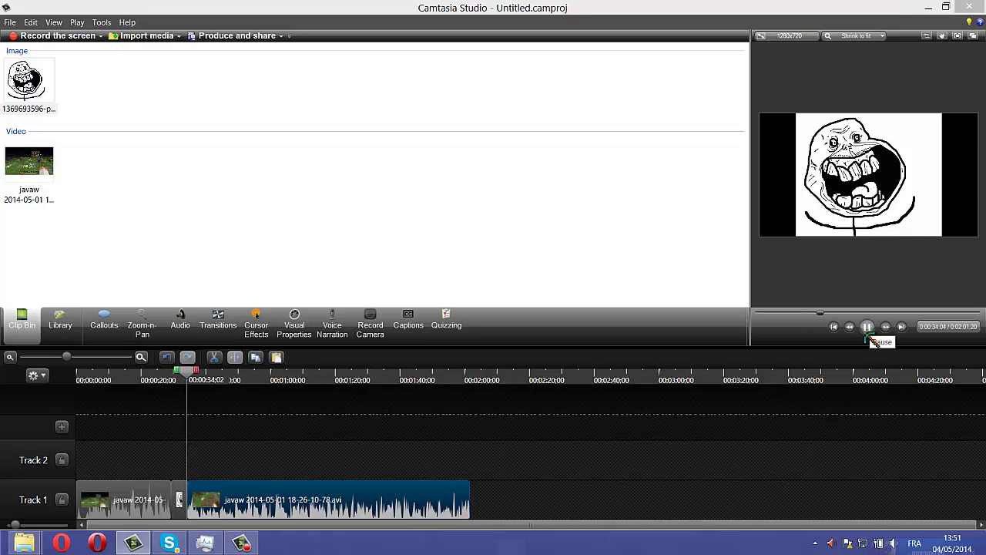
left_click(868, 329)
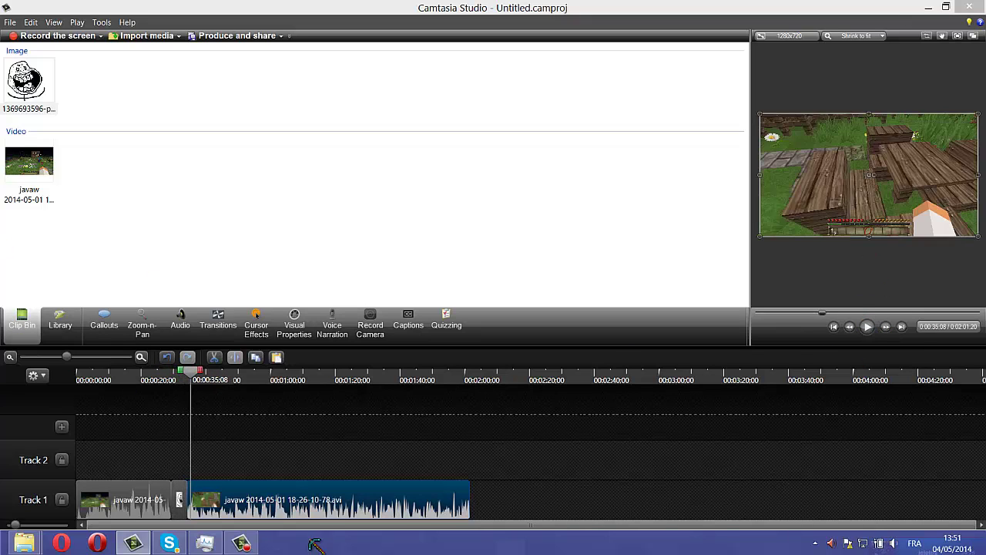
Step: Extend the frame at 0:00:35:08 of the second clip part on Track 1 with a duration of 2.1 seconds
right_click(279, 501)
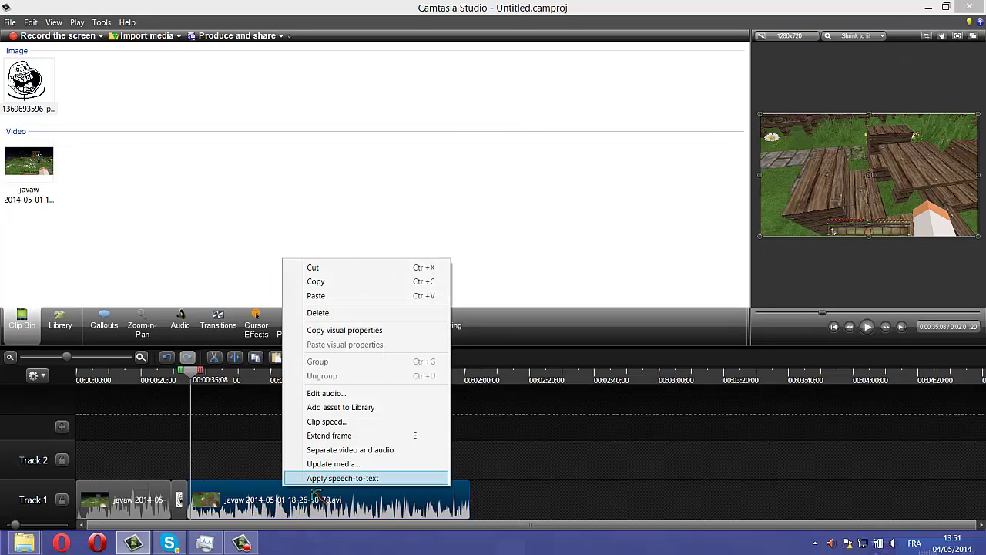
left_click(352, 436)
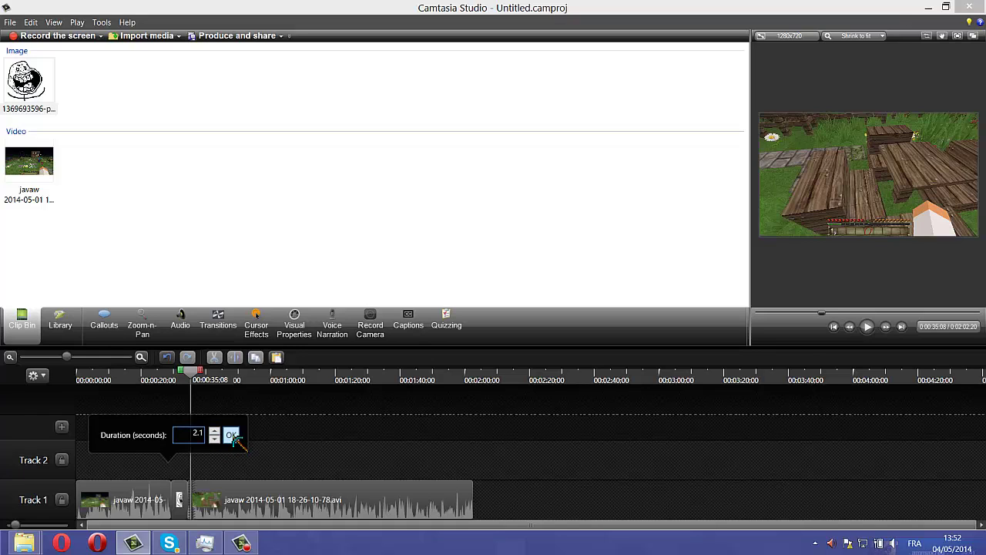
left_click(231, 436)
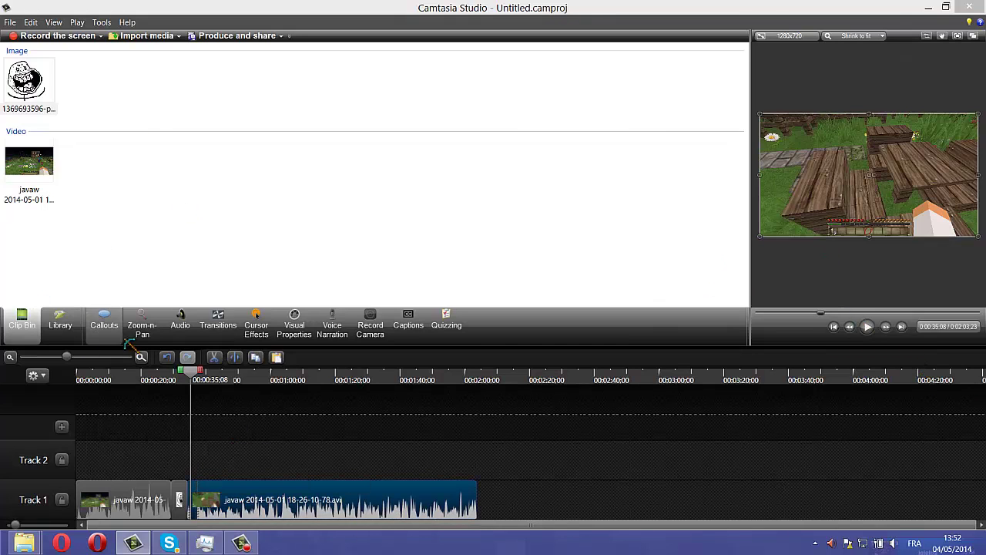
Step: Play the extended frame from 0:00:34:11 and stop the preview at 0:00:42:04
left_click_drag(197, 377, 188, 377)
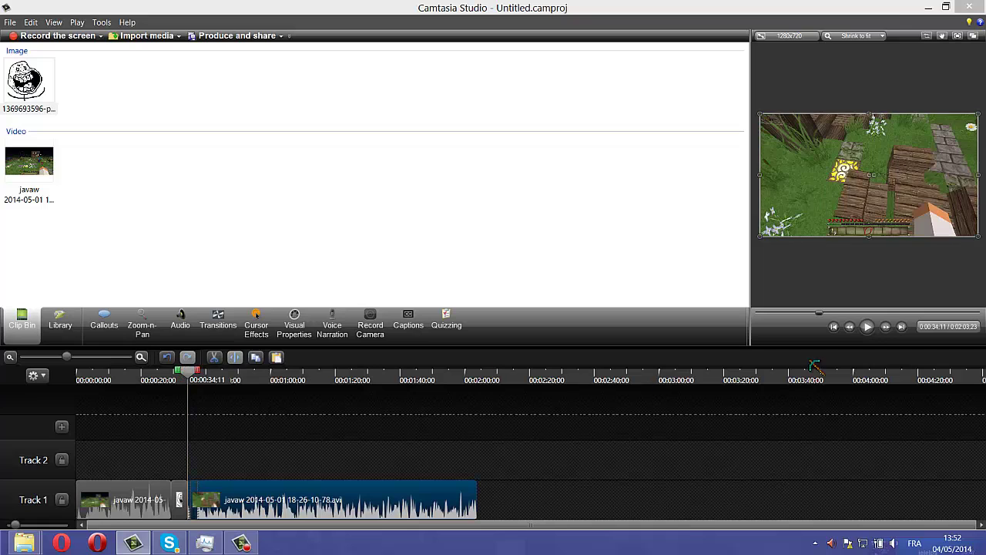
left_click(866, 326)
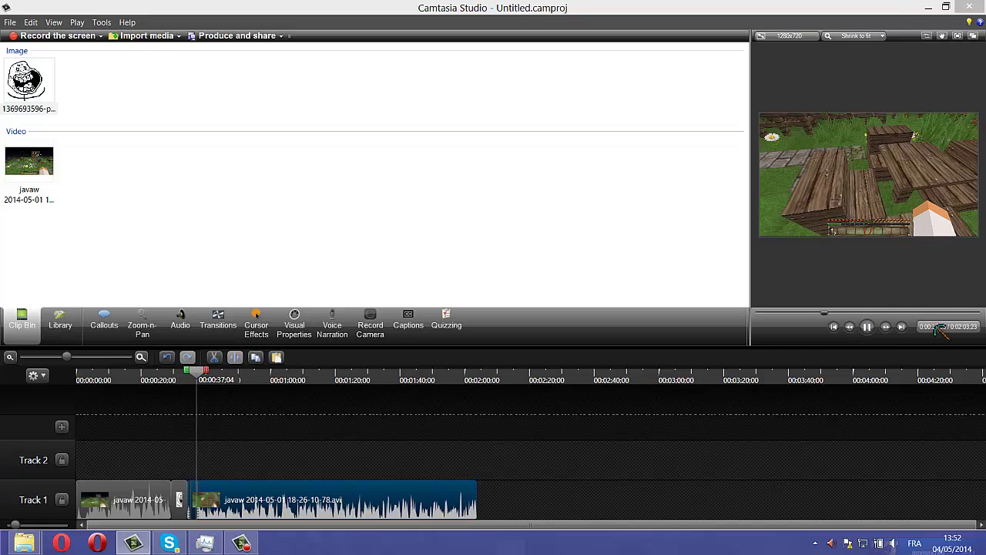
left_click(866, 326)
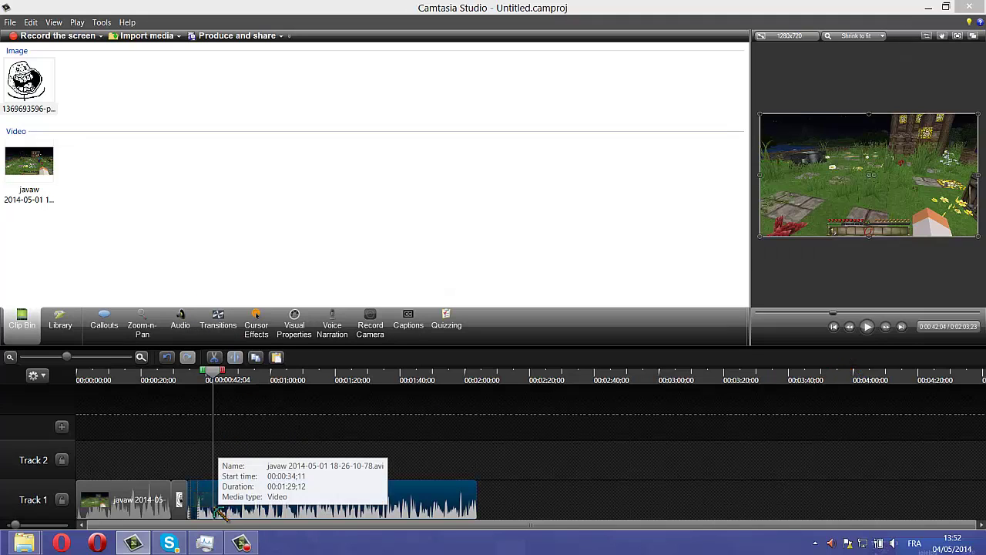
Step: Split the long clip on Track 1 at 0:00:42:04 and again at 0:00:49:13 to isolate a short section
left_click(235, 359)
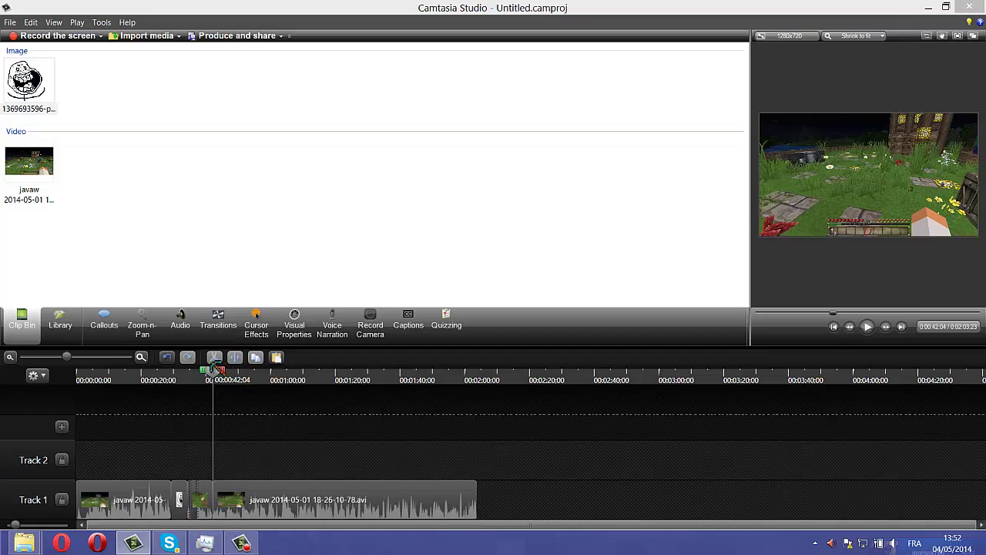
left_click(235, 377)
left_click(223, 500)
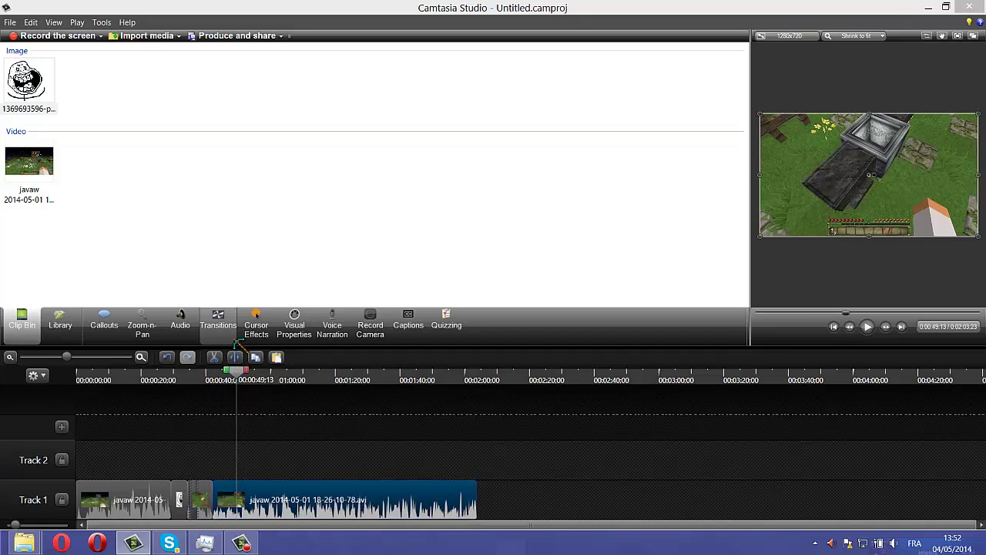
left_click(235, 358)
Step: Set the isolated section's clip speed to 400% and move the following clip earlier to close the gap behind it
left_click(221, 505)
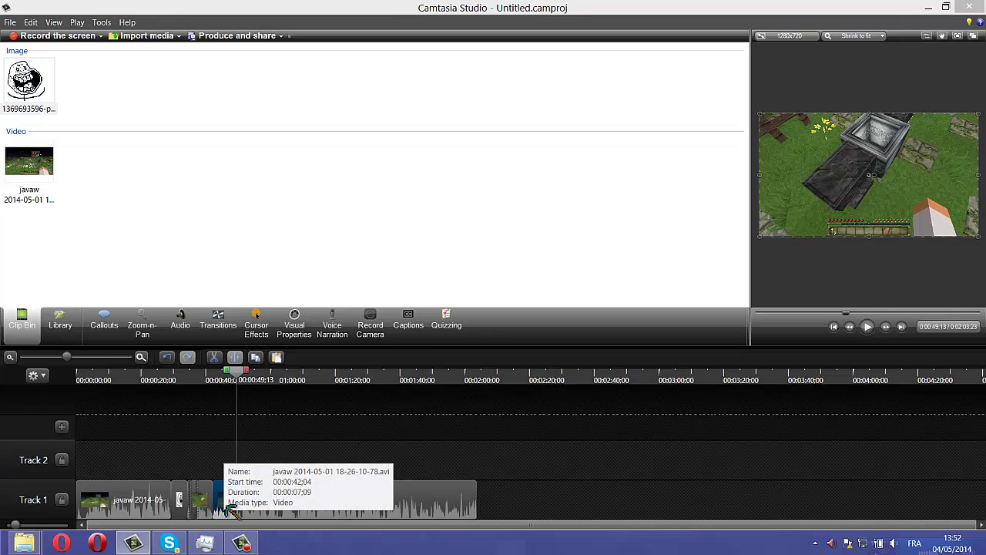
right_click(228, 512)
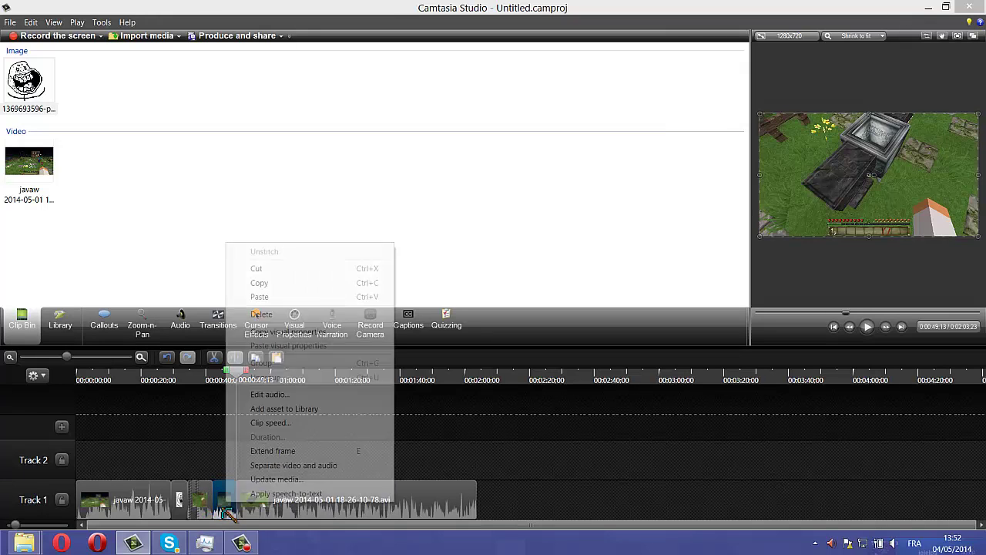
left_click(313, 424)
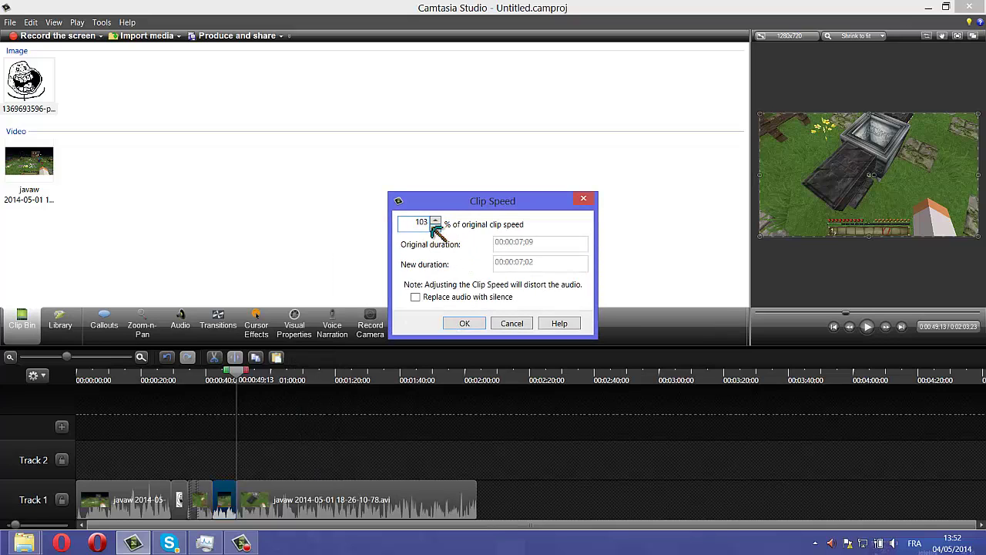
left_click(436, 220)
key("BackSpace")
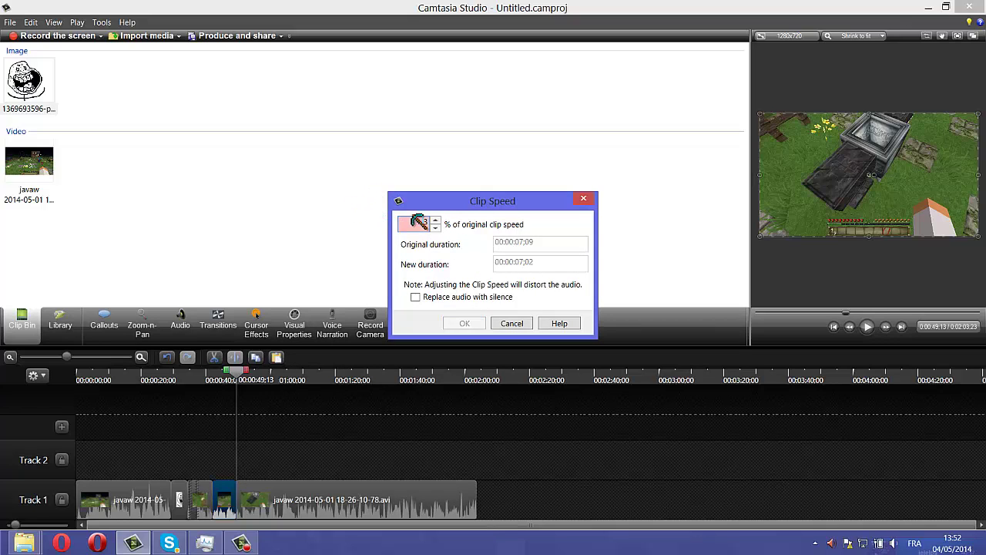
type("50")
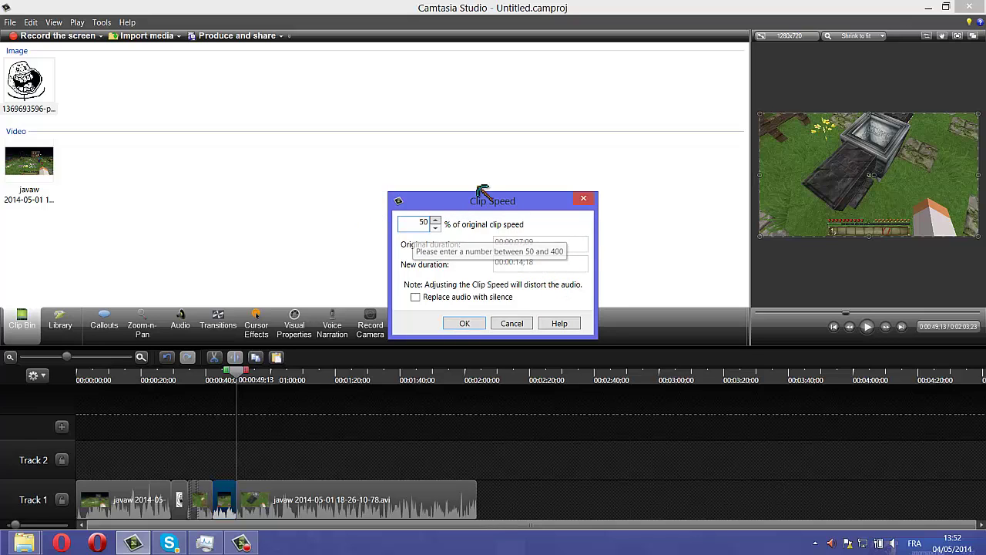
key("BackSpace")
key("BackSpace")
key("BackSpace")
type("400")
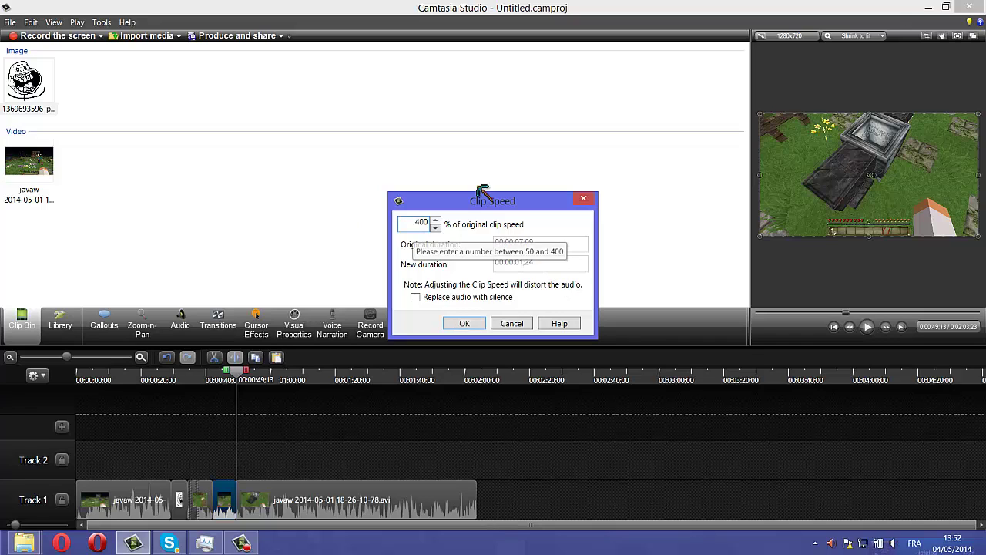
left_click(468, 324)
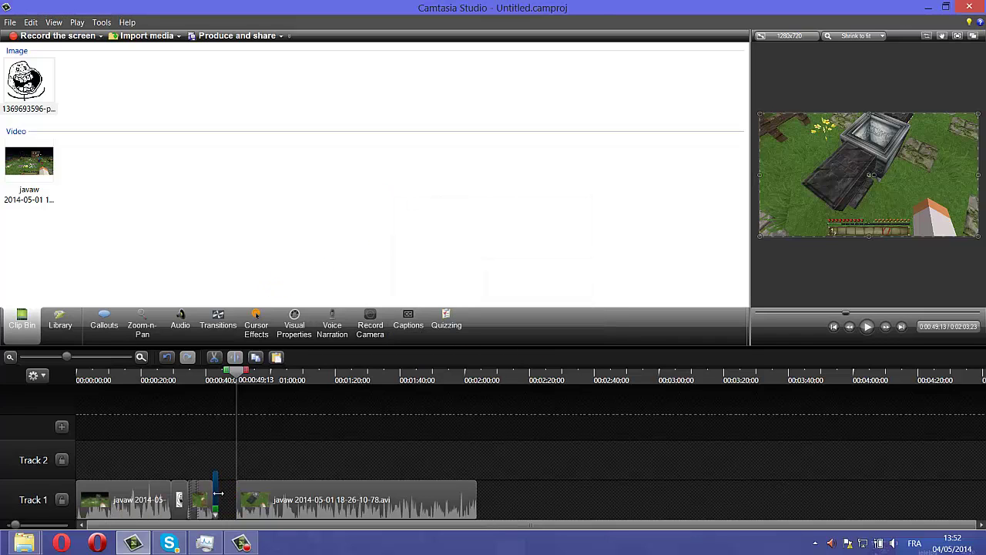
left_click_drag(262, 500, 243, 499)
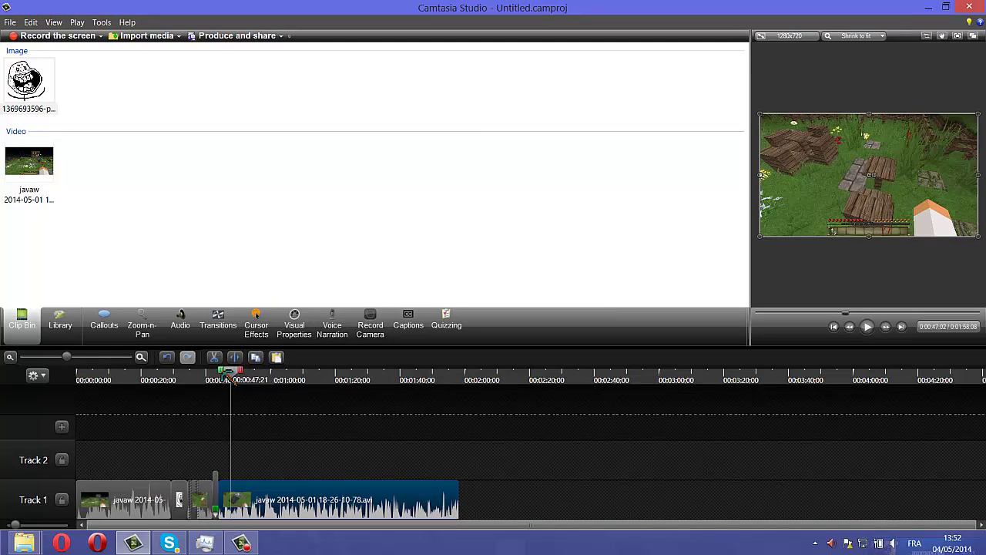
Step: Preview the sped-up section from 0:00:42:04 until just after it ends
left_click_drag(227, 378, 213, 378)
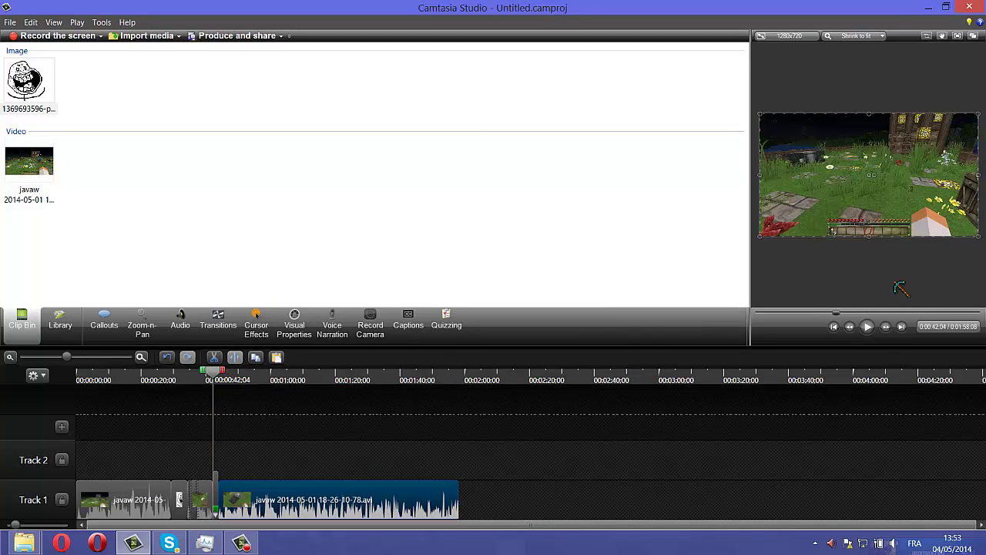
left_click(870, 329)
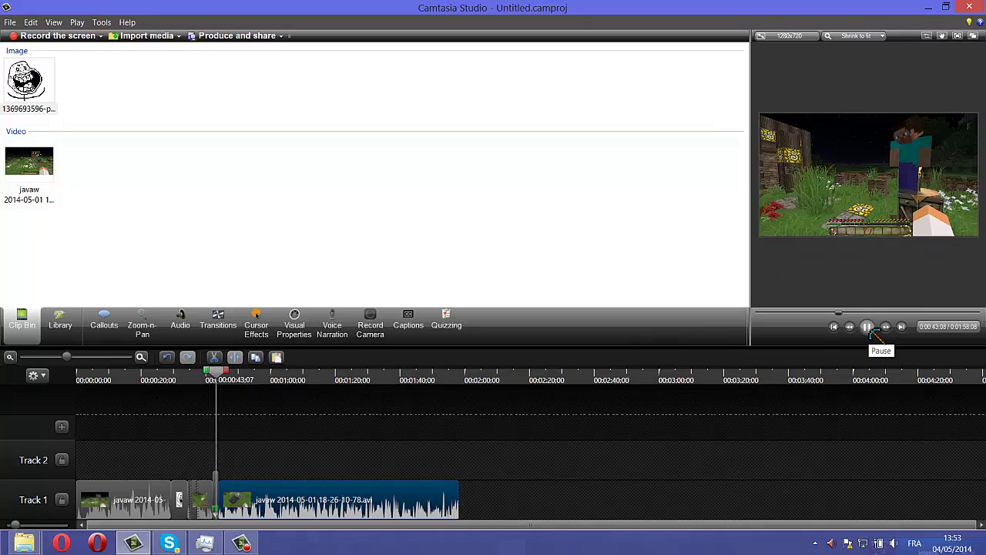
left_click(868, 327)
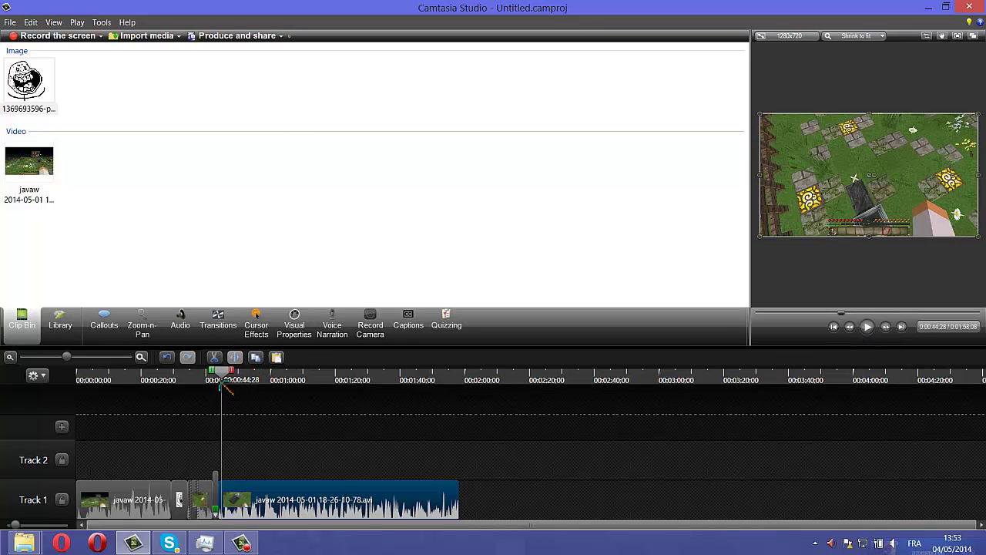
Step: Split the last clip at 0:00:46:20, shift its remainder about 12 seconds later, and move the short cut-off piece to start at 0:00:46:20
left_click_drag(222, 379, 229, 378)
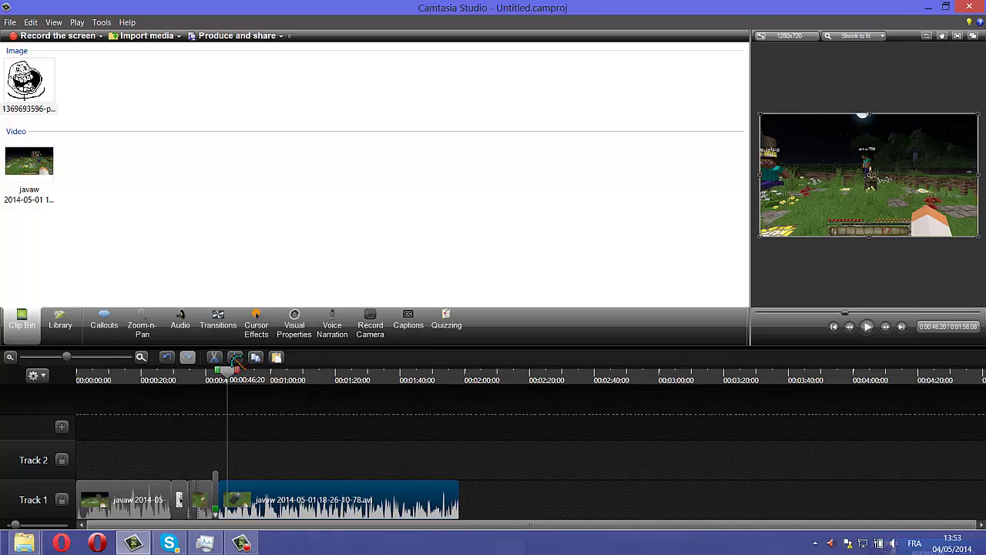
left_click(235, 357)
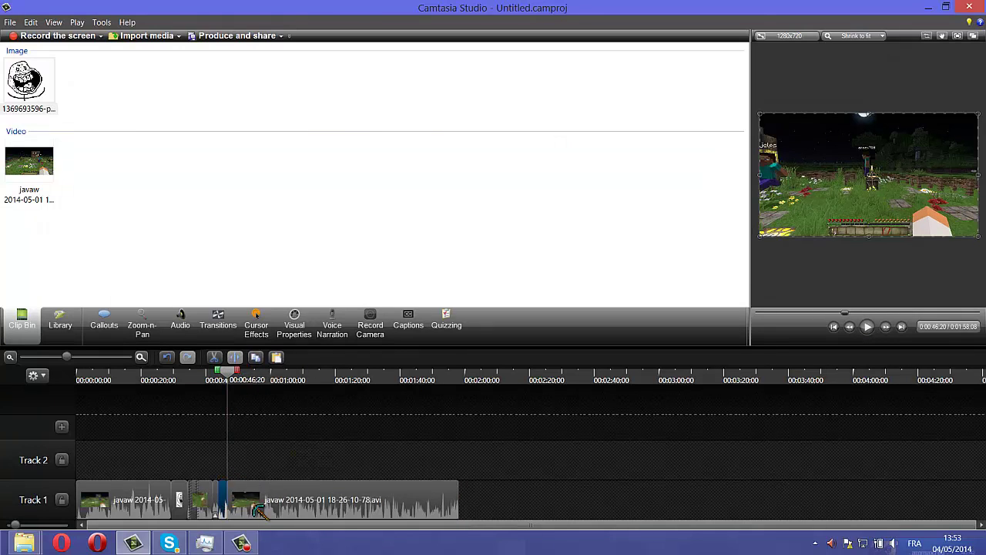
left_click_drag(260, 507, 301, 507)
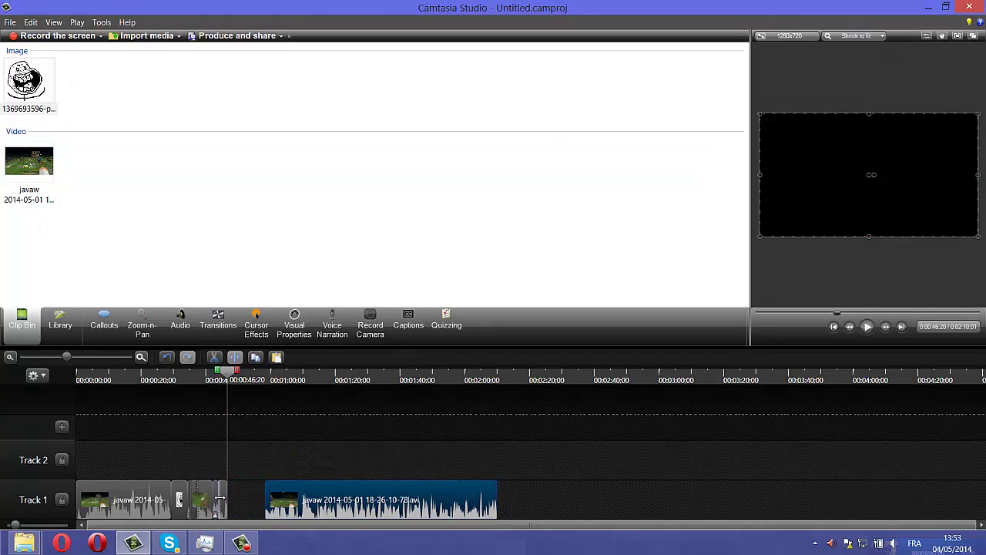
left_click_drag(231, 505, 239, 508)
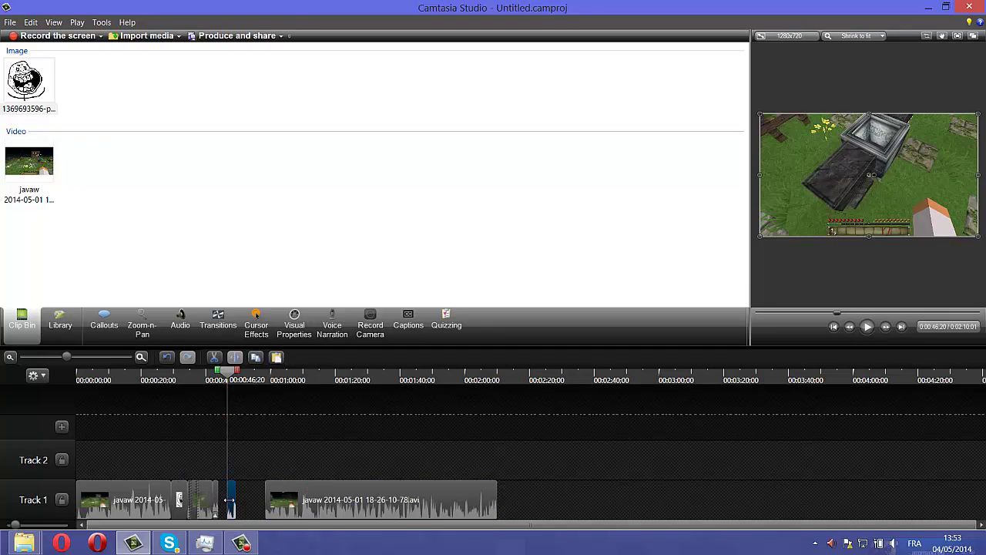
Step: Set the short cut-off piece's clip speed to 50% and close the gaps before and after it on Track 1
right_click(233, 505)
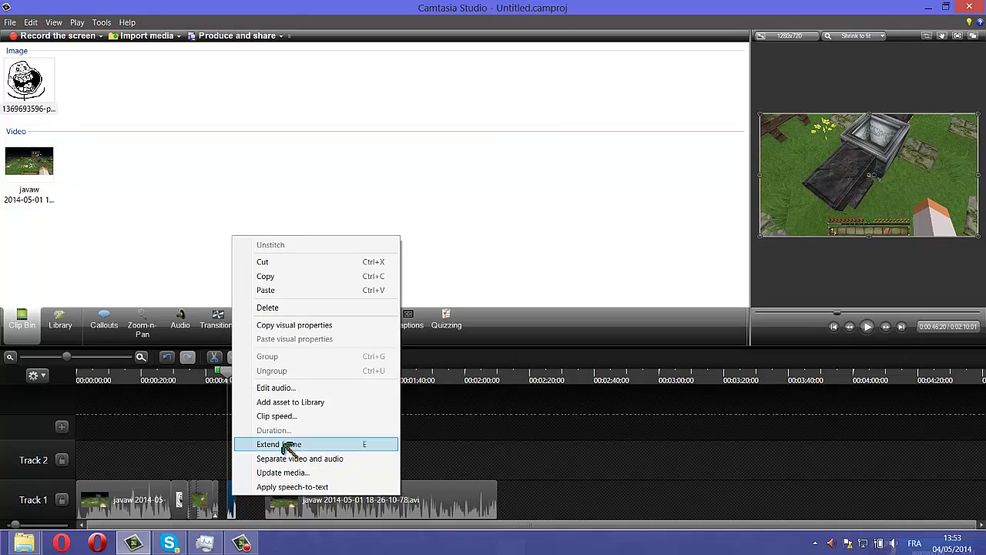
left_click(306, 417)
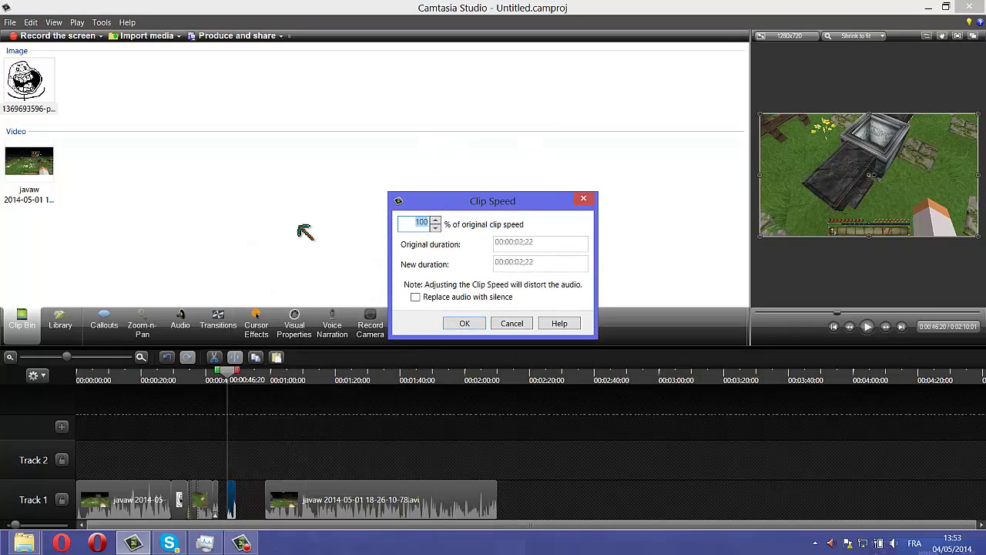
type("50")
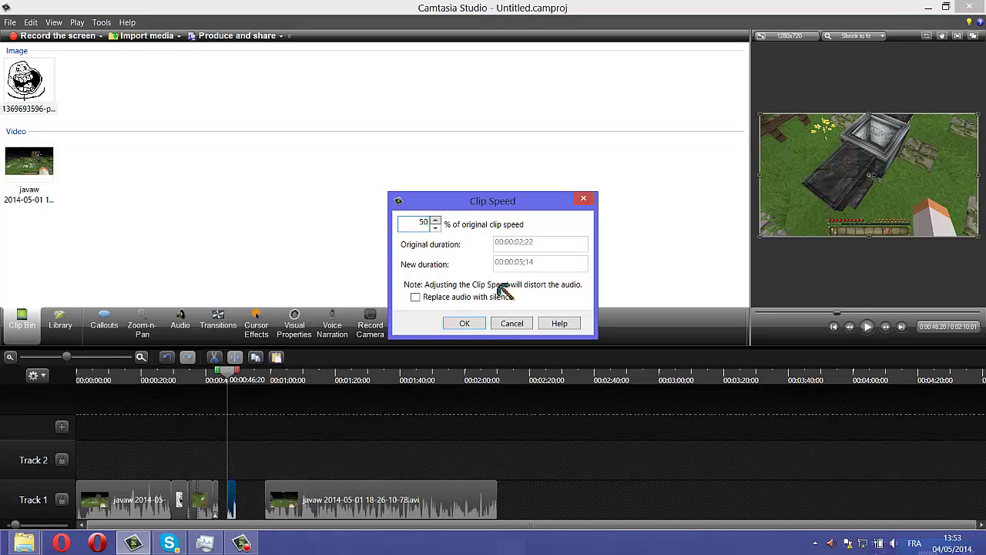
left_click(465, 324)
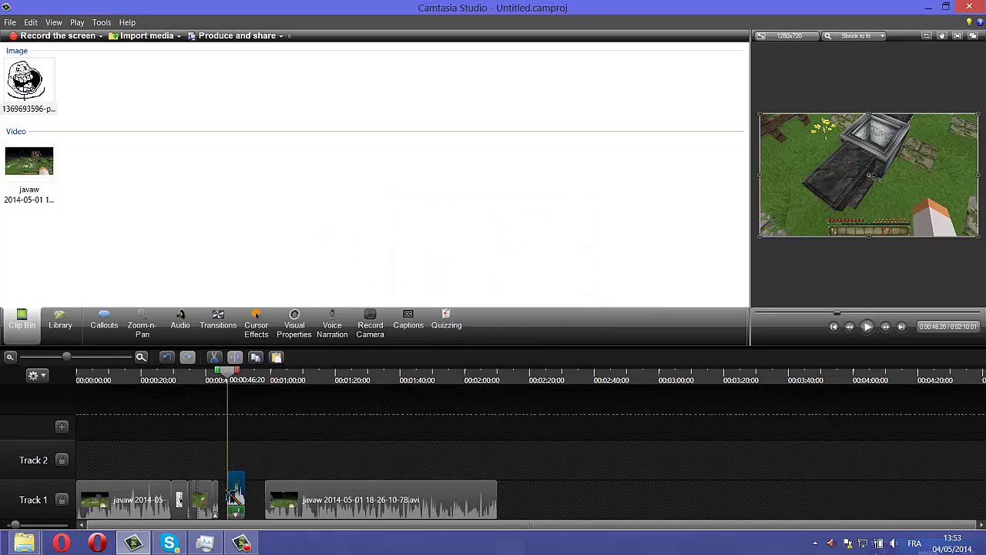
left_click_drag(305, 497, 275, 497)
Step: Preview the fast and slow sections from 0:00:42:04 and stop at 0:00:51:03
mouse_move(225, 377)
left_mouse_down()
mouse_move(205, 383)
mouse_move(213, 383)
left_mouse_up()
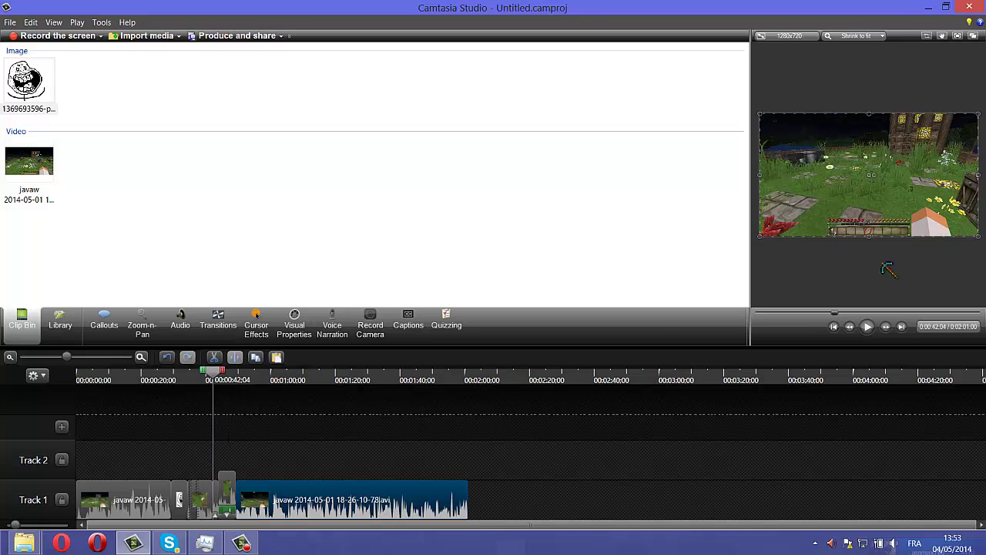
left_click(868, 330)
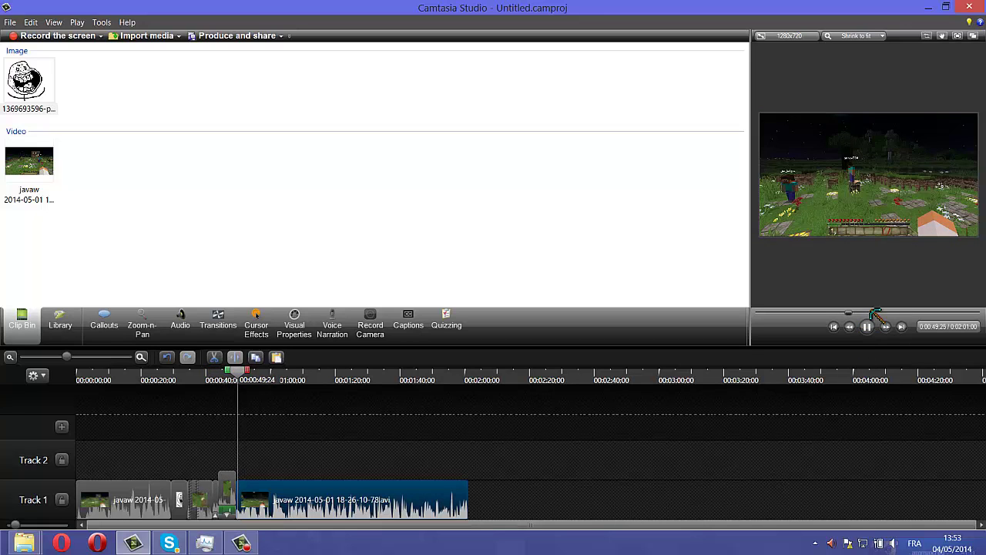
left_click(866, 326)
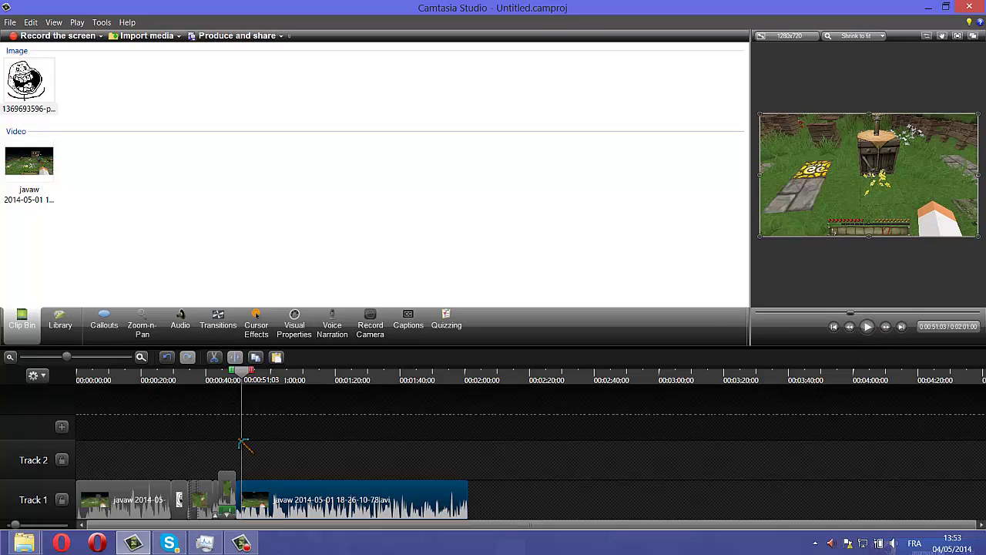
Step: Move the playhead to 0:00:49:12 and import the MP3 file ending in 2014-04-12_16-17-18 from the Bureau folder
left_click_drag(249, 380, 237, 390)
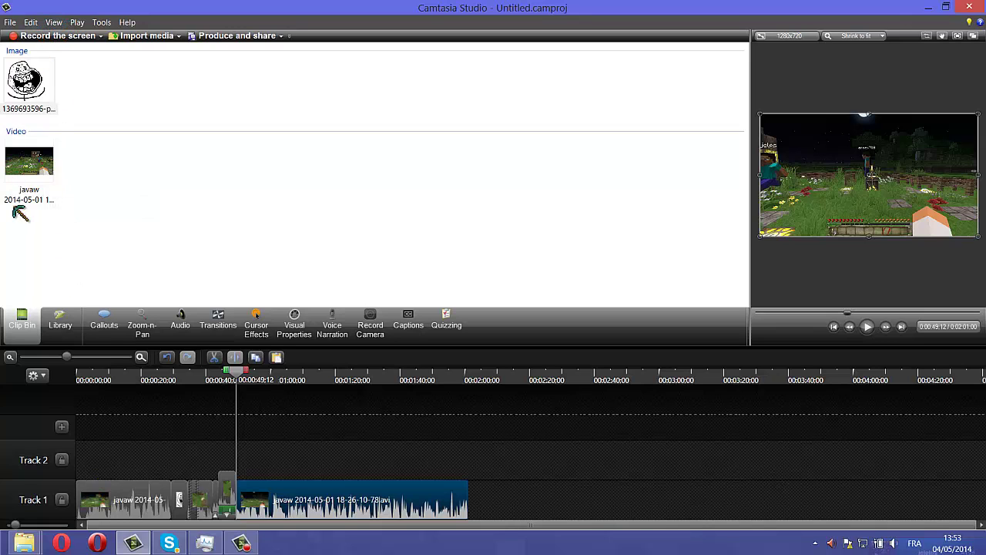
left_click(143, 37)
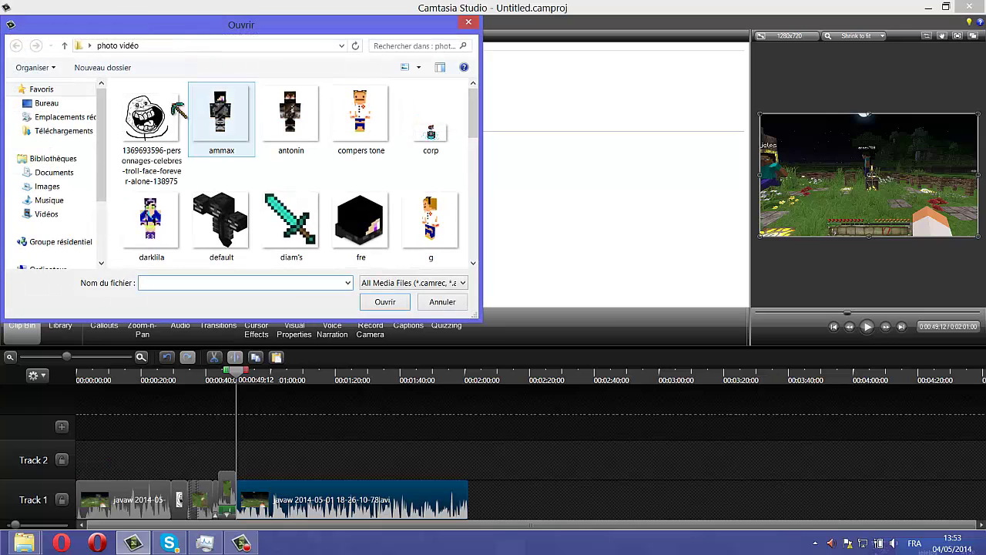
left_click(45, 103)
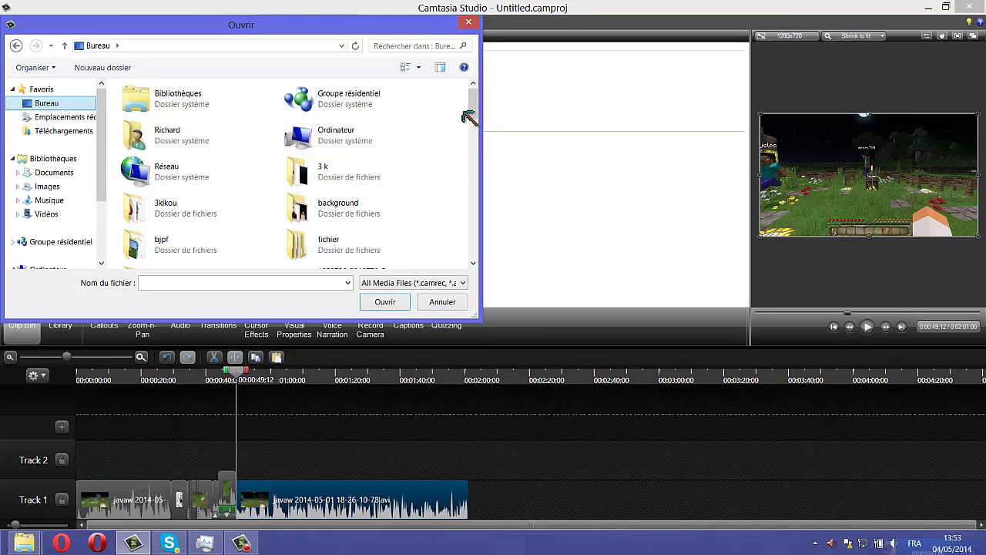
scroll(472, 123, "down", 10)
scroll(484, 166, "down", 1)
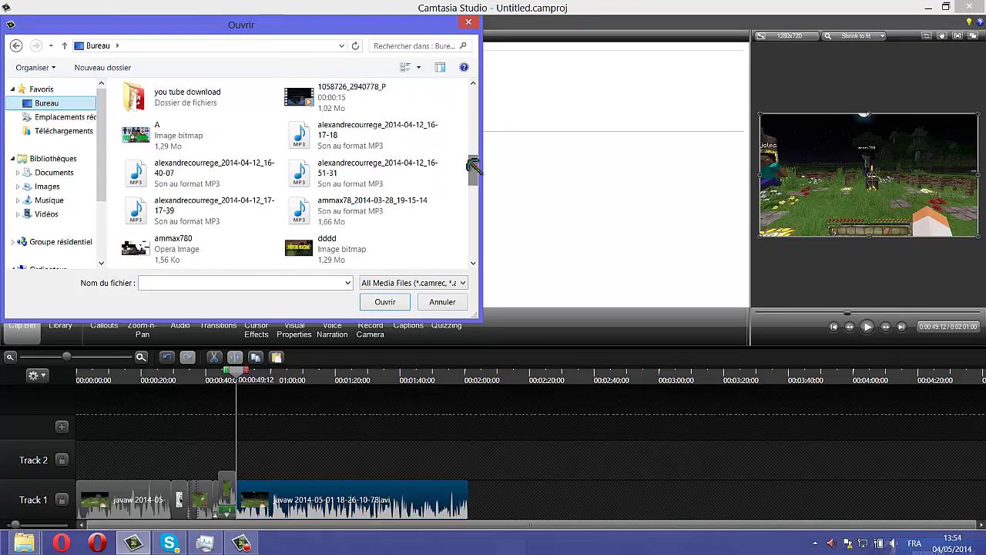
double_click(360, 151)
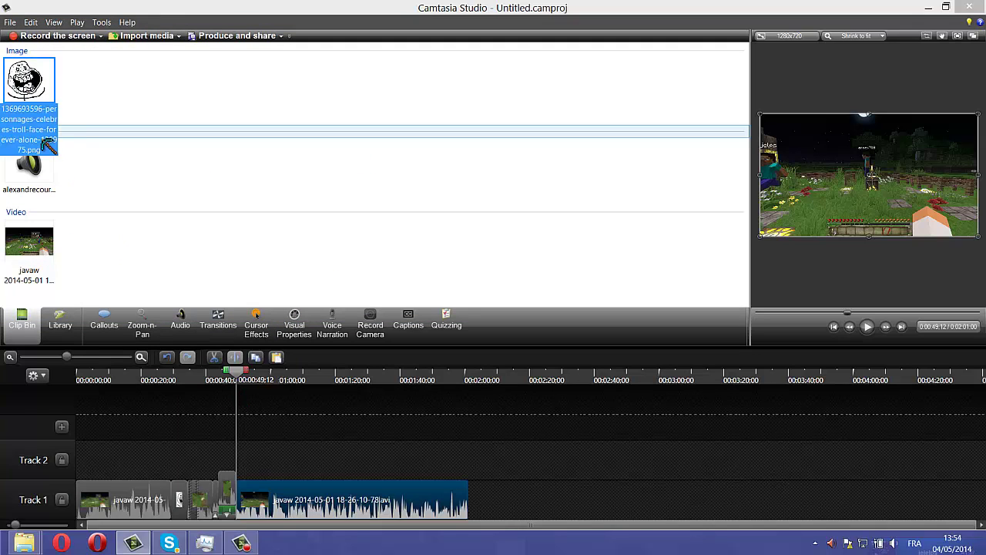
Step: Place the imported MP3 at the start of Track 2, split it at 0:02:01:00 and delete the part after the split
left_click(43, 150)
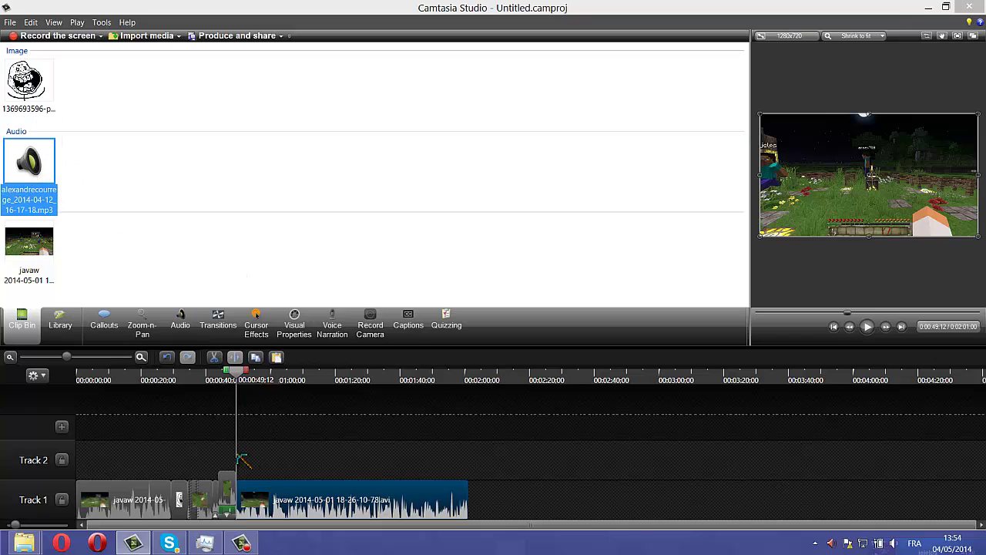
left_click_drag(241, 460, 93, 462)
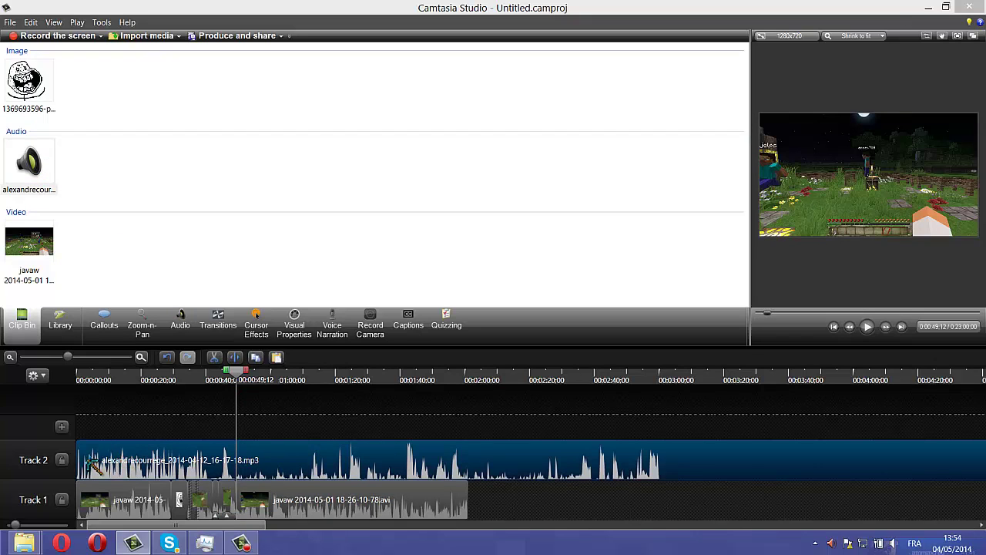
left_click_drag(245, 376, 468, 376)
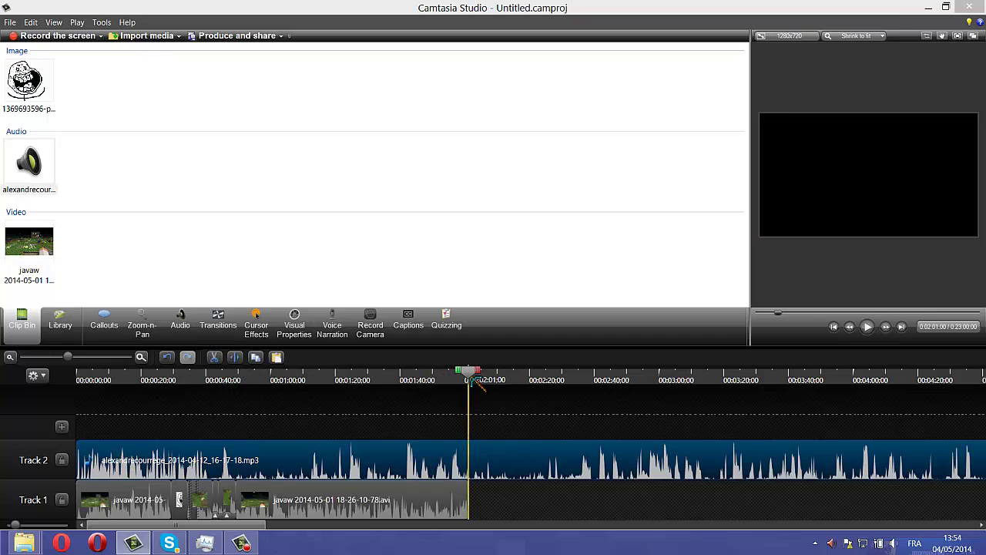
left_click(235, 358)
right_click(528, 461)
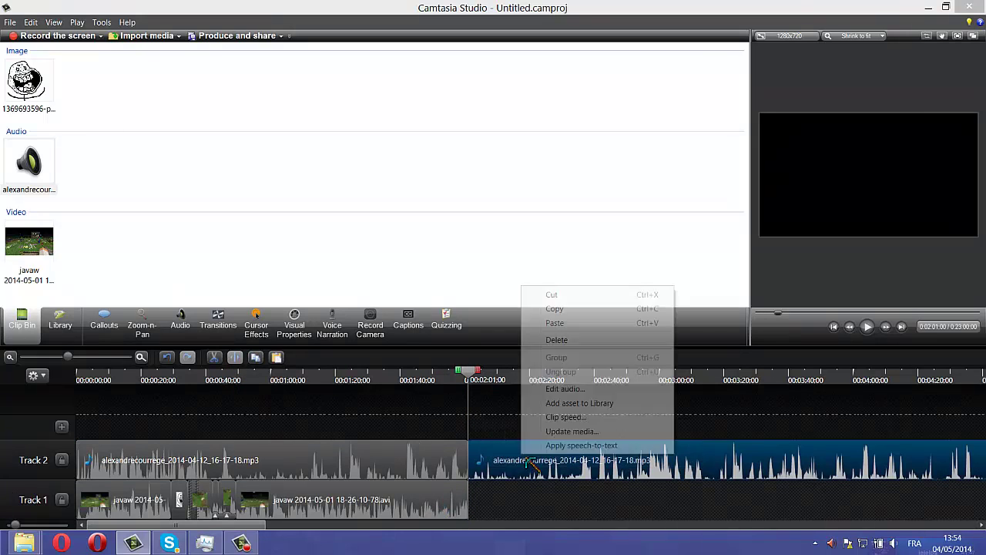
left_click(561, 339)
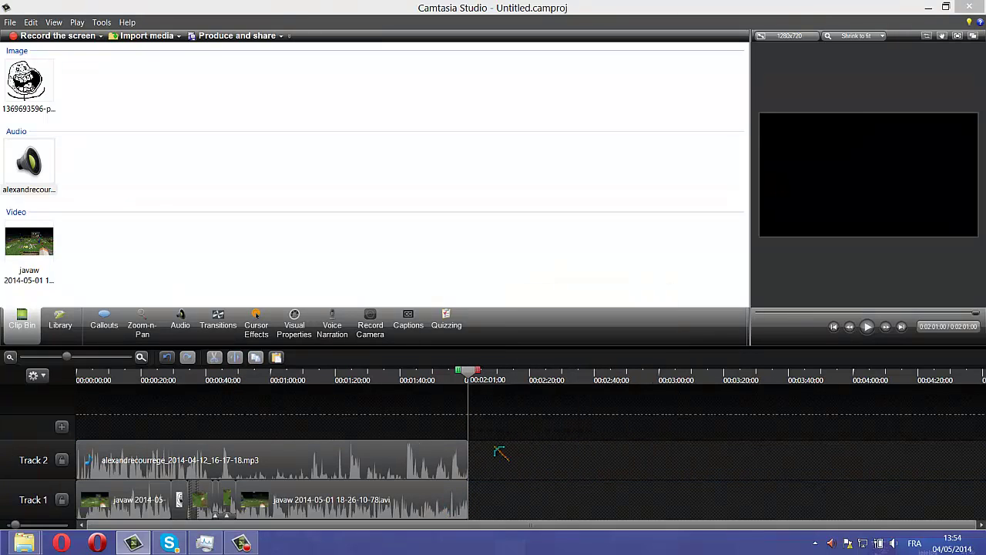
right_click(530, 462)
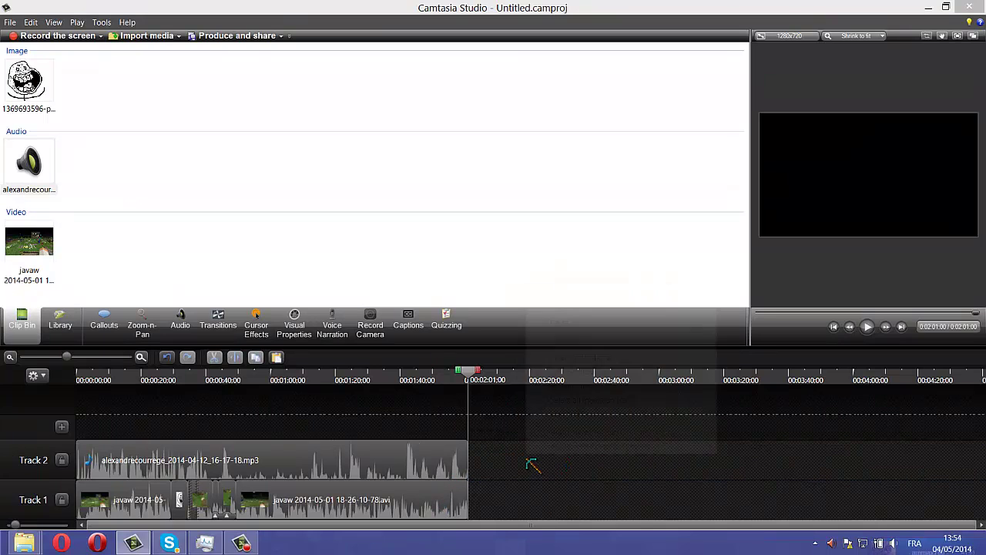
right_click(401, 442)
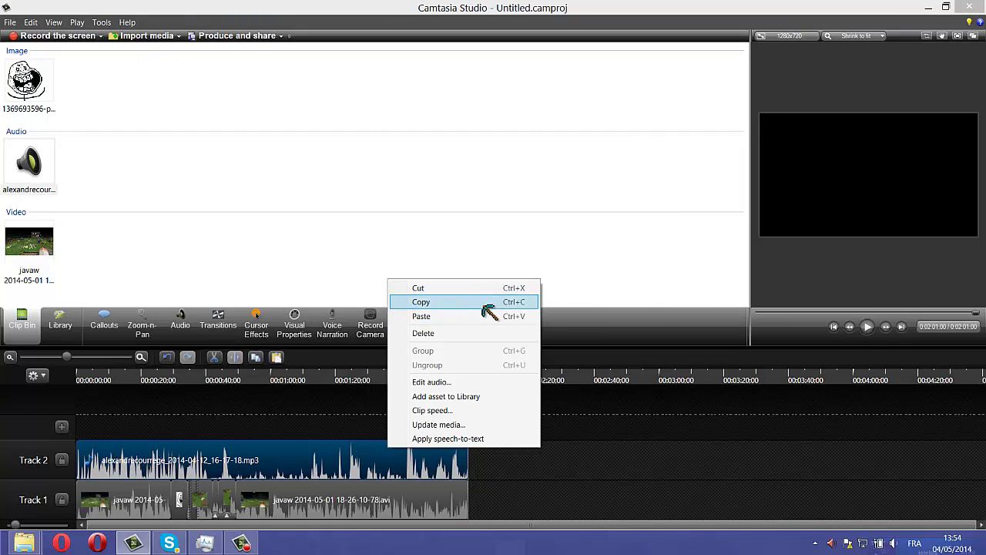
left_click(577, 473)
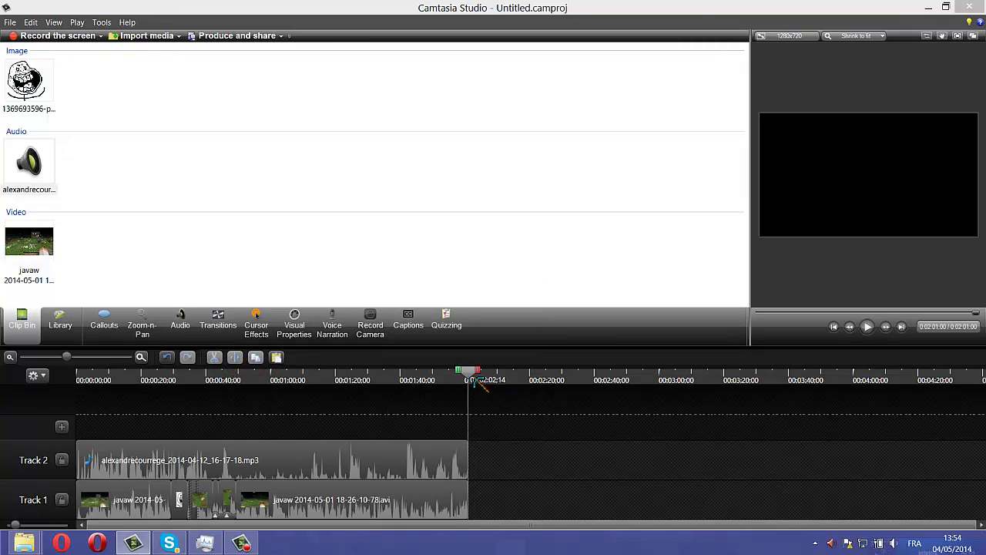
Step: Preview the video with the added audio from the start of the timeline and stop at 0:00:05:06
left_click_drag(477, 381, 80, 380)
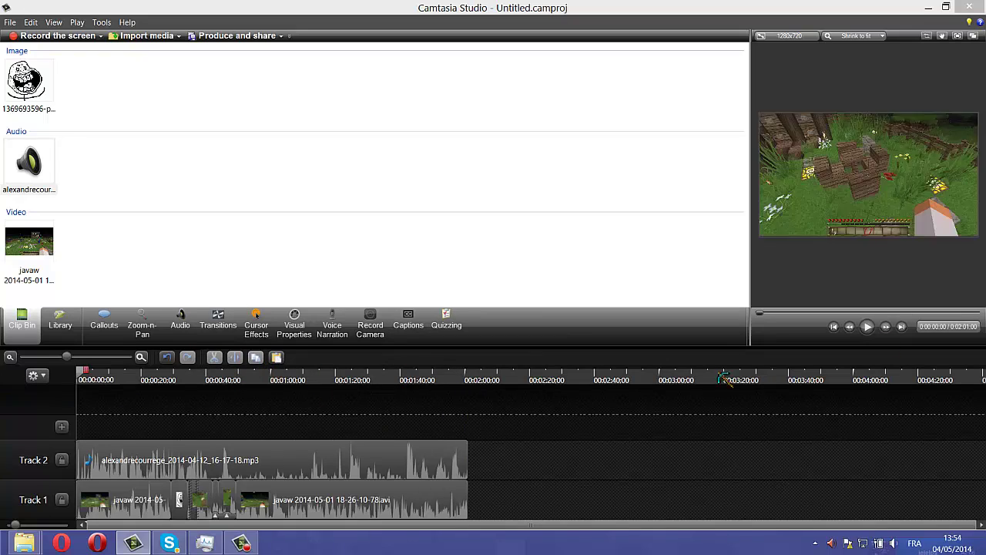
left_click(867, 326)
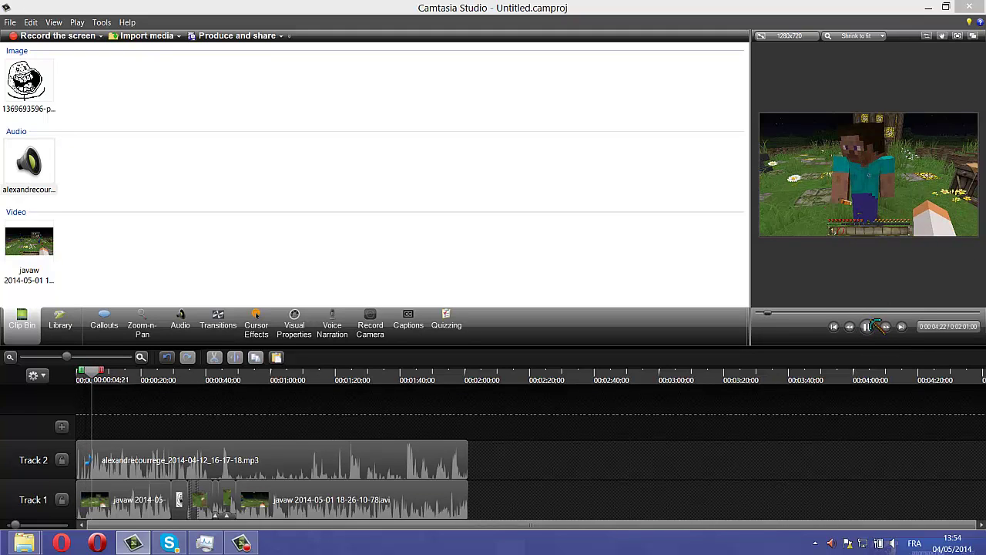
left_click(868, 327)
Step: Delete the MP3 audio clip from Track 2
right_click(158, 455)
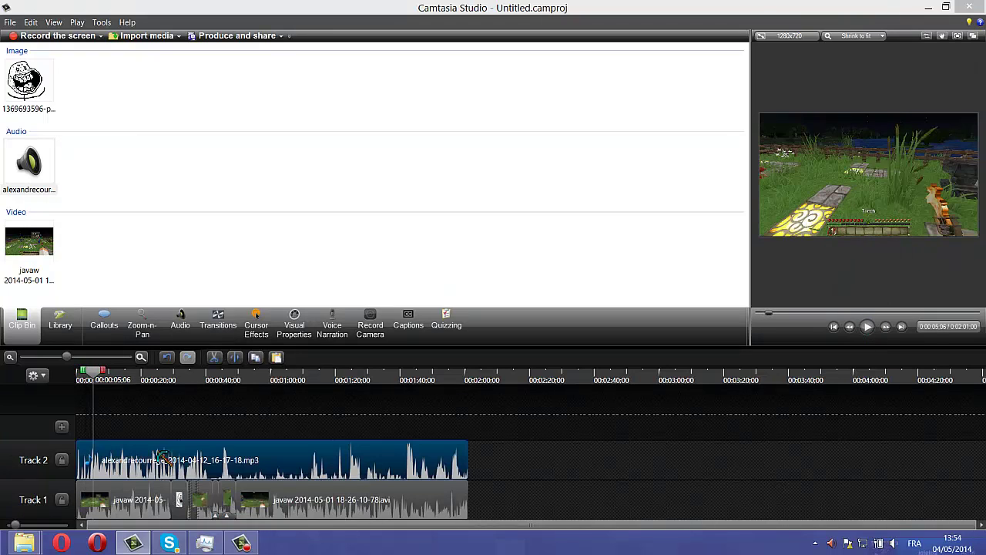
left_click(192, 333)
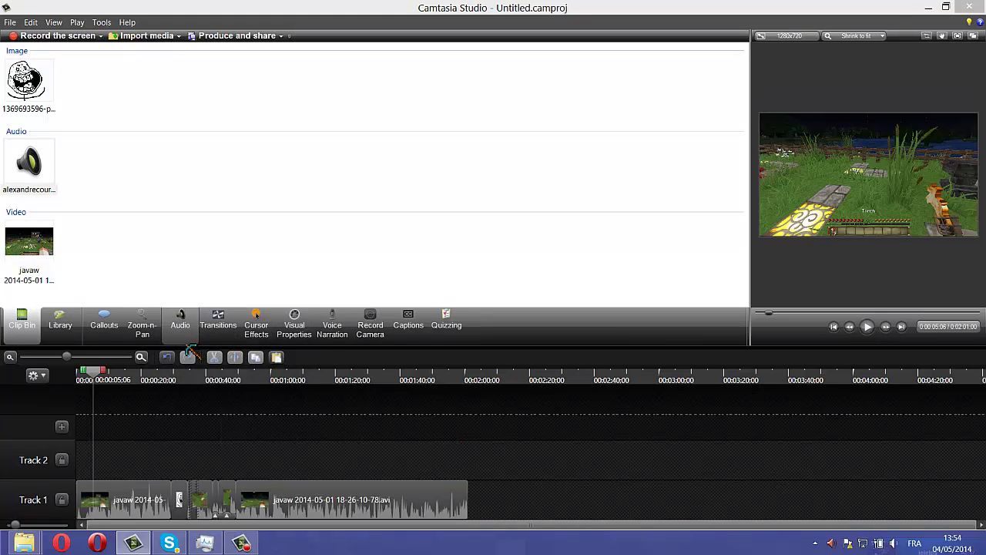
Step: Add a callout at 0:00:05:06 on Track 2, change its shape to the special text type and enter the text "lol"
left_click(99, 330)
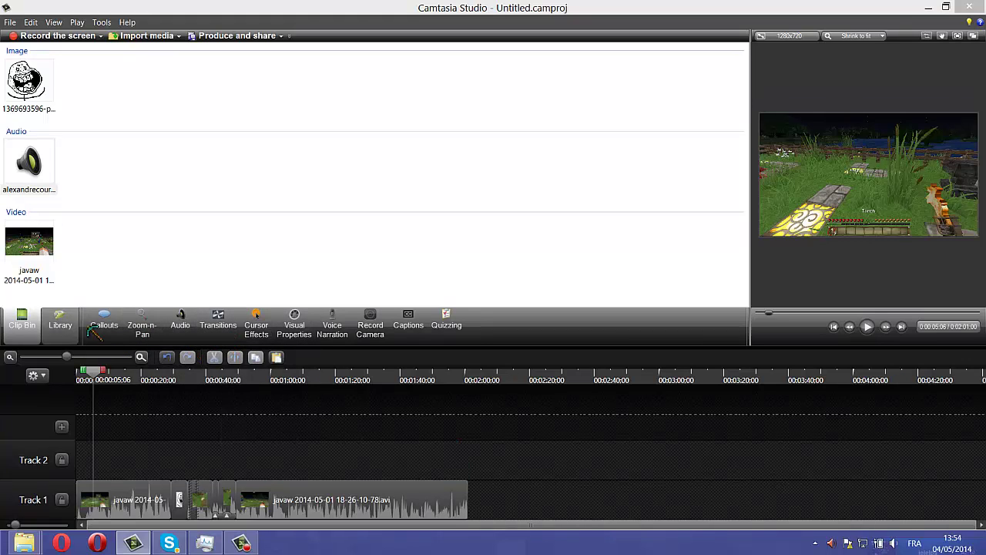
left_click(11, 55)
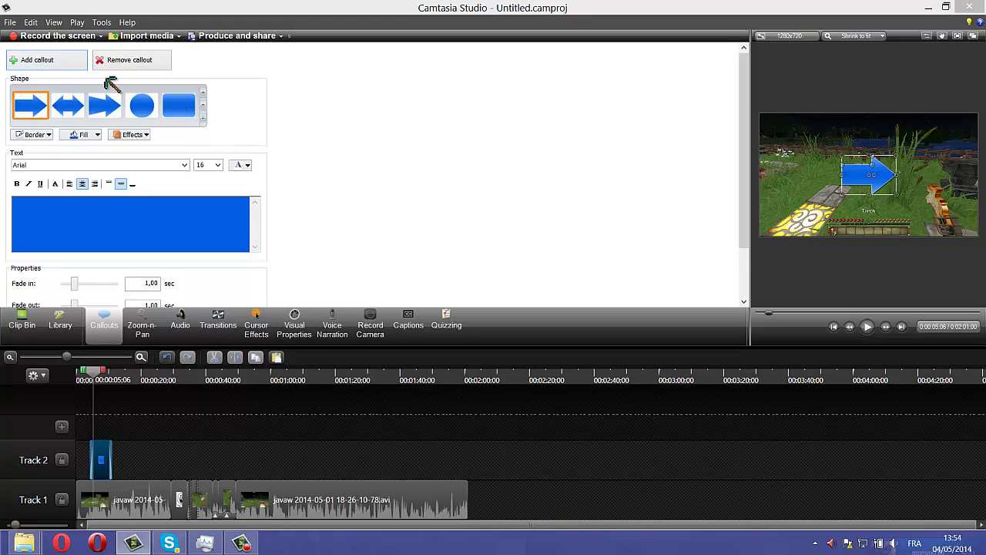
left_click(205, 119)
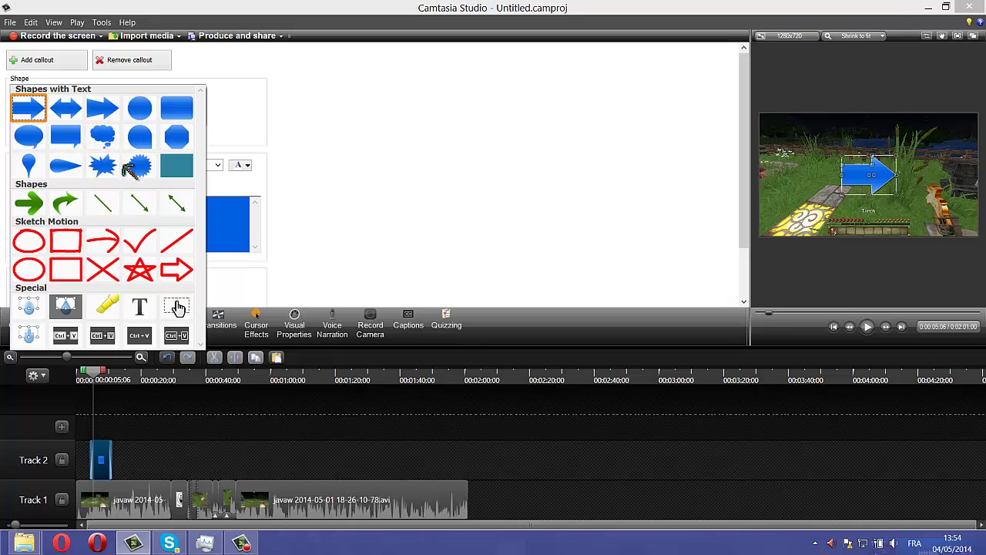
left_click(140, 307)
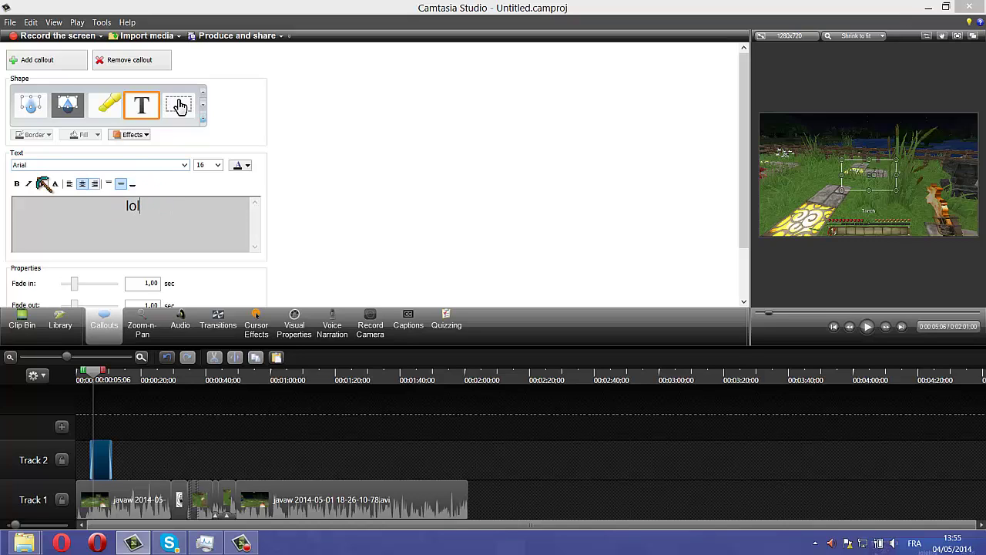
Step: Format the callout text "lol" in Arial Black, size 72, with yellow as the text color
left_click_drag(162, 208, 70, 201)
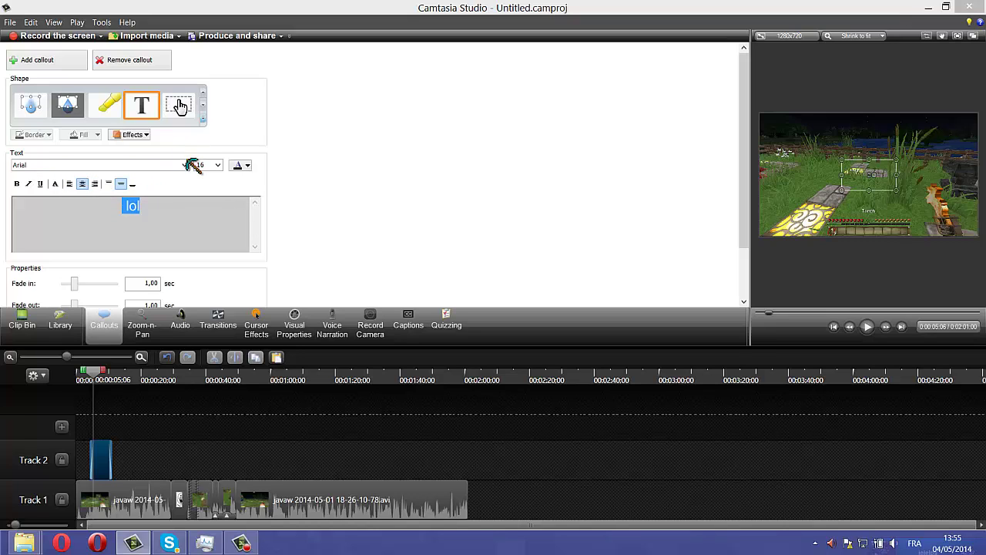
left_click(184, 166)
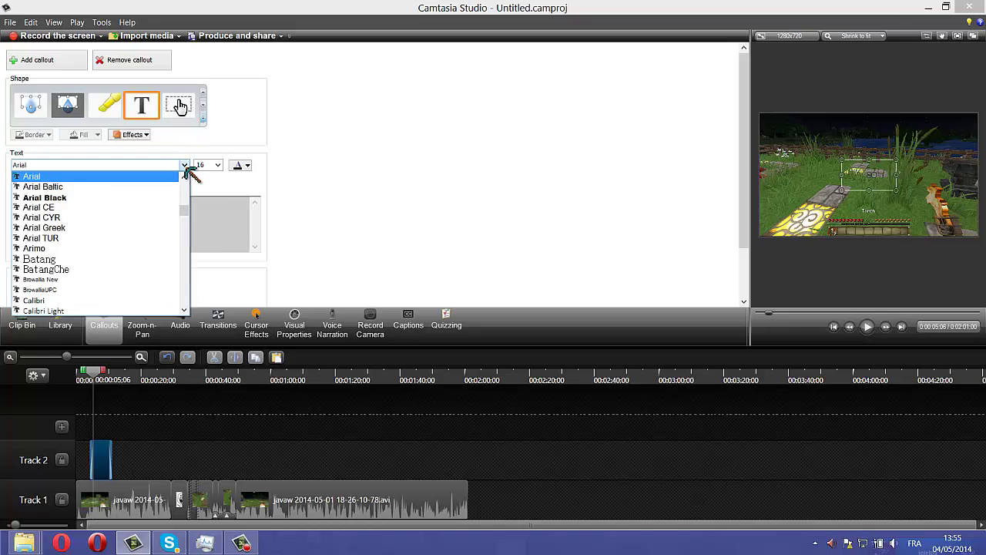
left_click(138, 197)
left_click(218, 165)
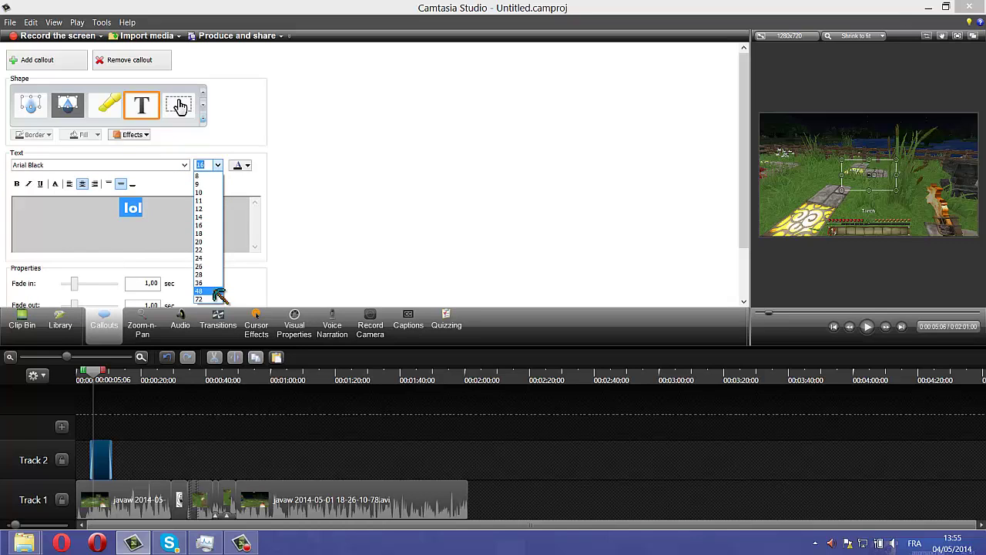
left_click(218, 287)
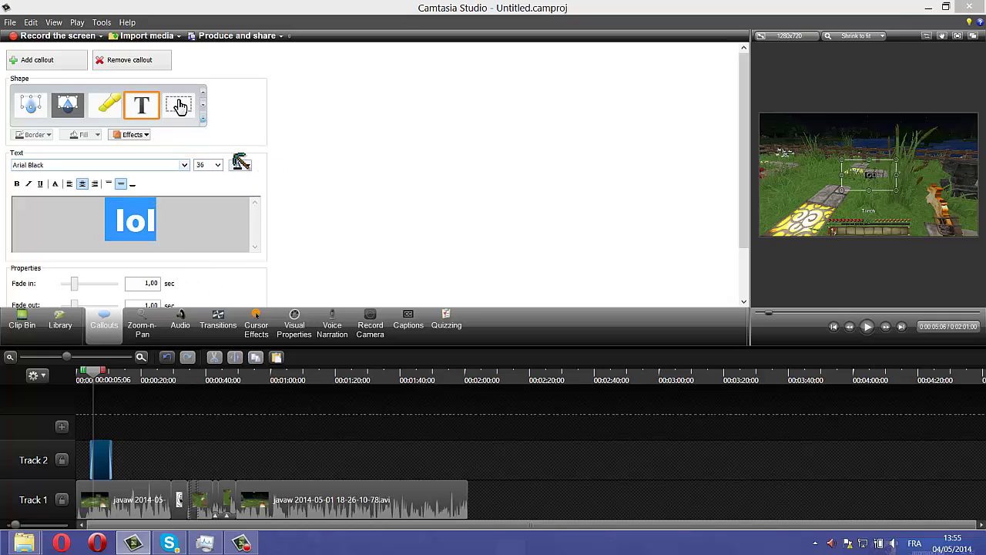
left_click(247, 165)
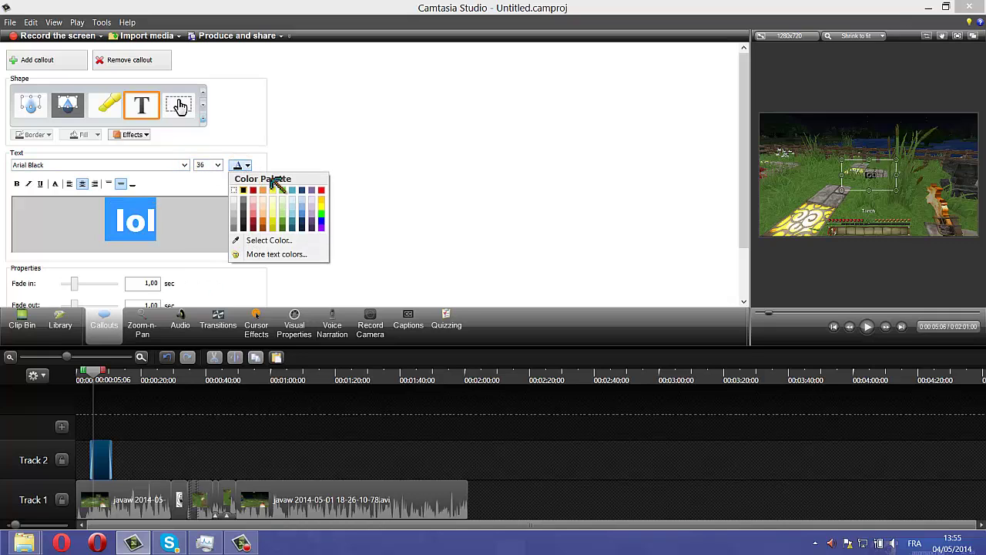
left_click(323, 201)
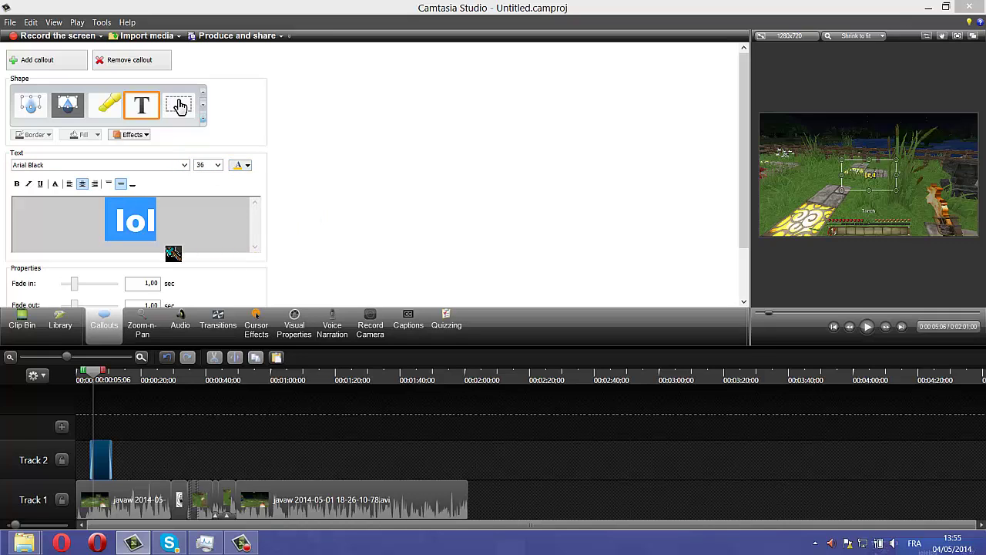
left_click(218, 166)
left_click(208, 300)
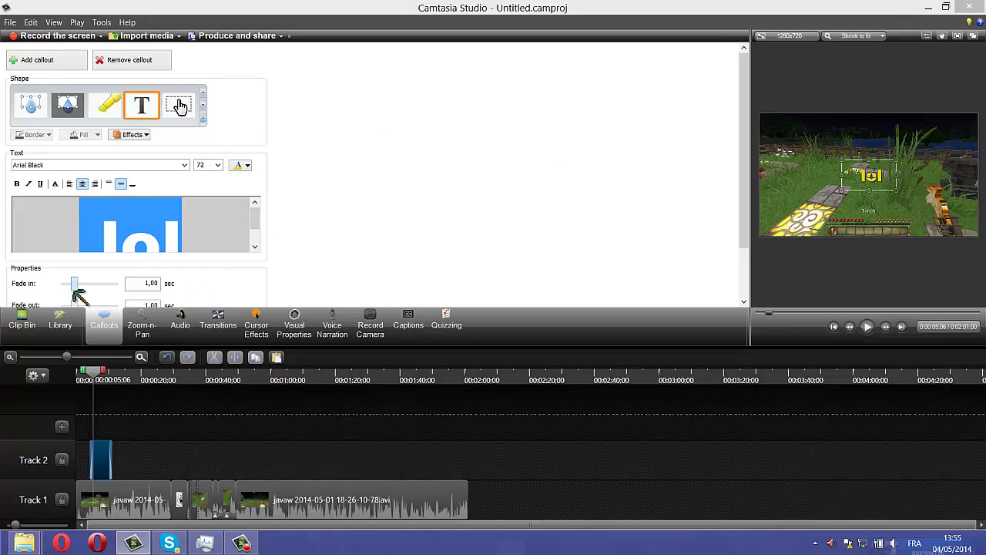
Step: Set both the fade-in and the fade-out of the text callout to 0.00 sec
mouse_move(75, 285)
left_mouse_down()
mouse_move(92, 286)
mouse_move(66, 288)
left_mouse_up()
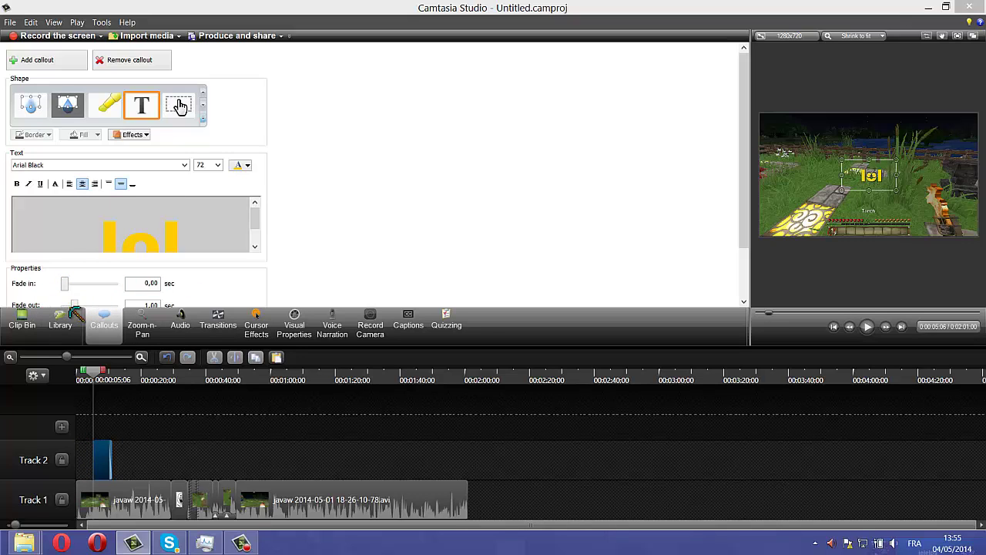
left_click_drag(74, 306, 65, 305)
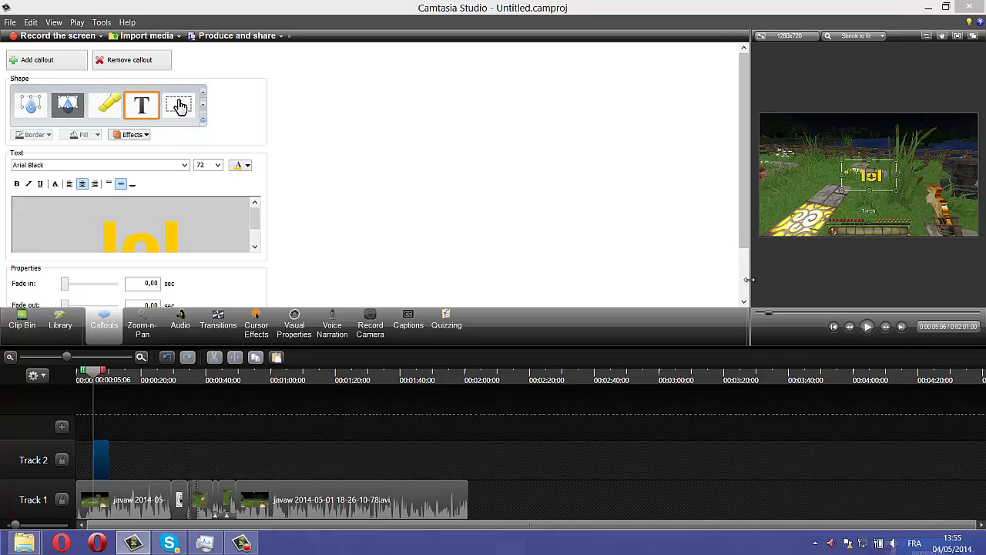
Step: Enlarge the preview area and reshape the "lol" callout into a taller, slightly narrower box centred on the video
left_click_drag(750, 280, 582, 281)
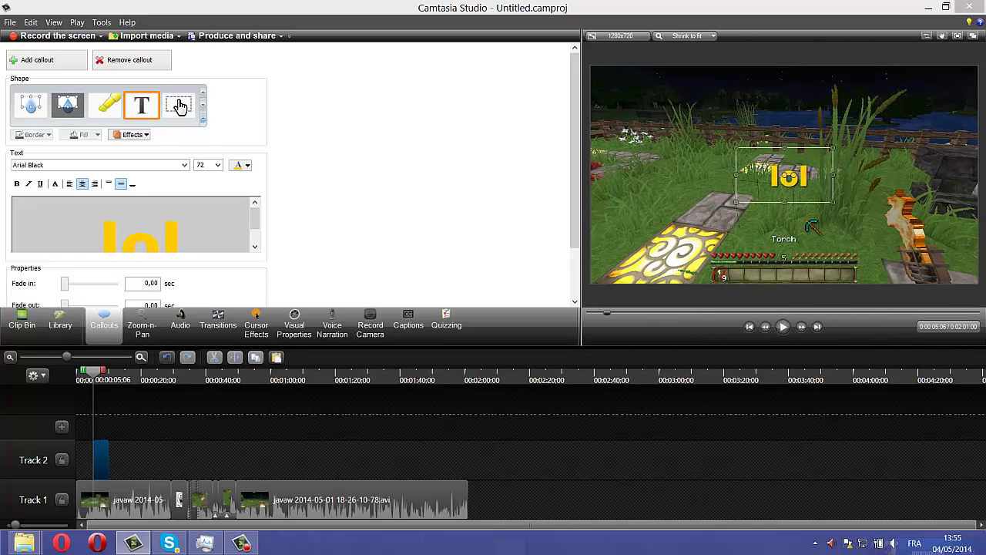
left_click_drag(694, 170, 652, 104)
left_click_drag(732, 135, 727, 188)
left_click_drag(704, 143, 804, 179)
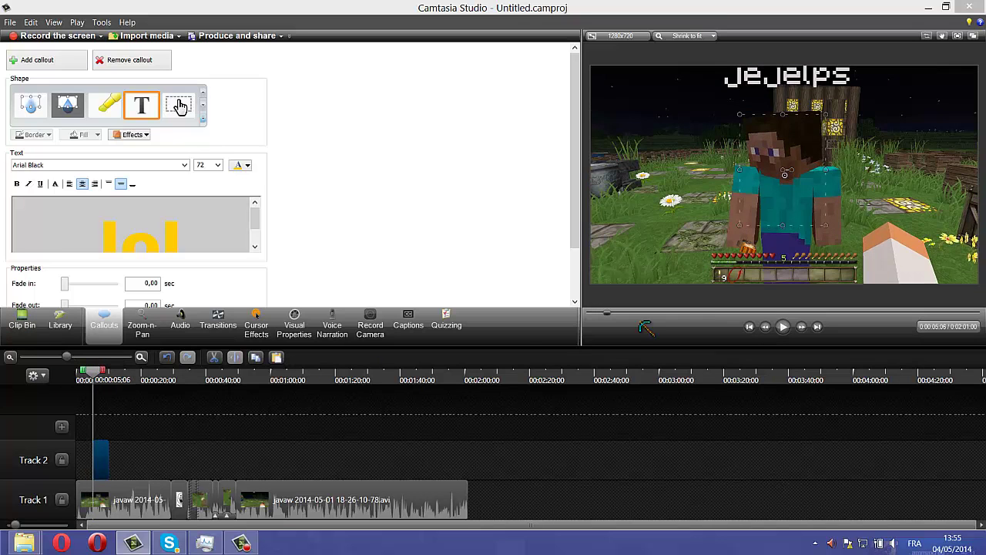
Step: Preview the callout from 0:00:05:06 to 0:00:11:11, and set its fade-out to 0.73 sec
left_click(783, 327)
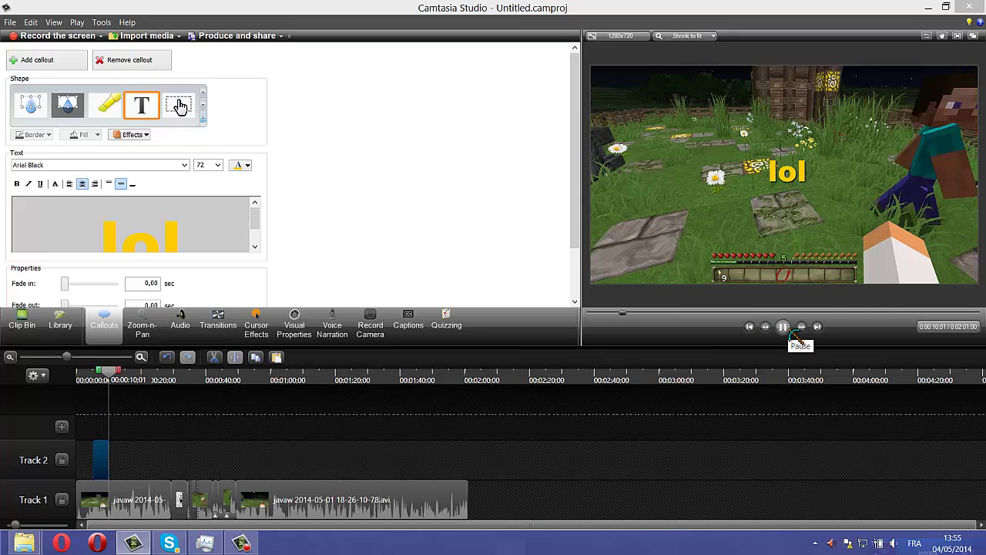
left_click(785, 328)
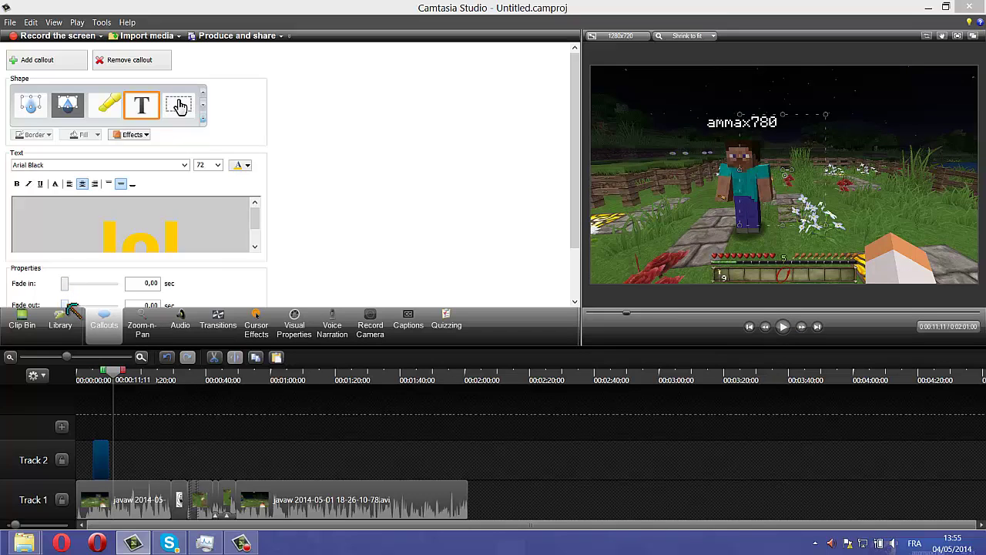
left_click_drag(68, 306, 74, 305)
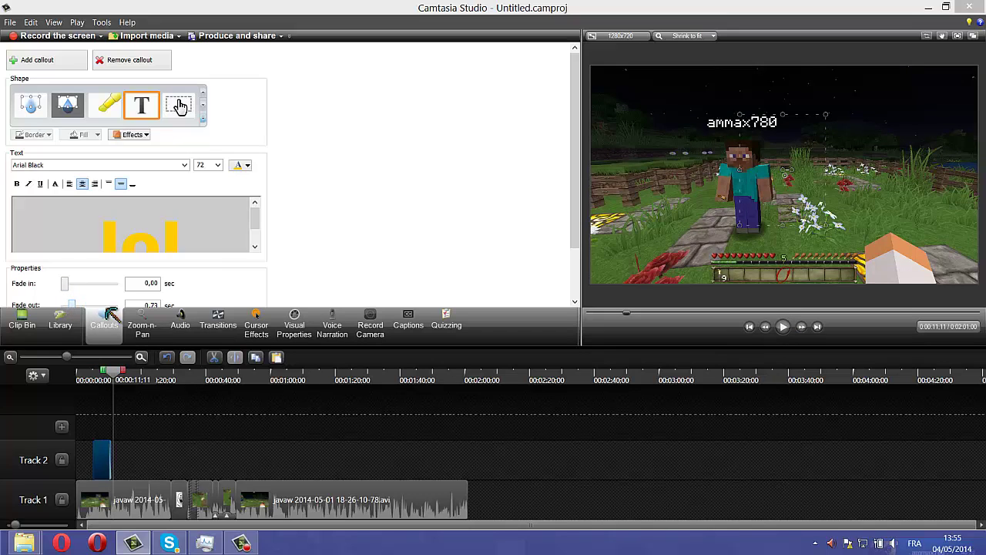
Step: Set the "lol" callout's fade-in to 1.37 sec and fade-out to 1.27 sec, and preview the fade up to 0:00:07:04
scroll(562, 285, "down", 1)
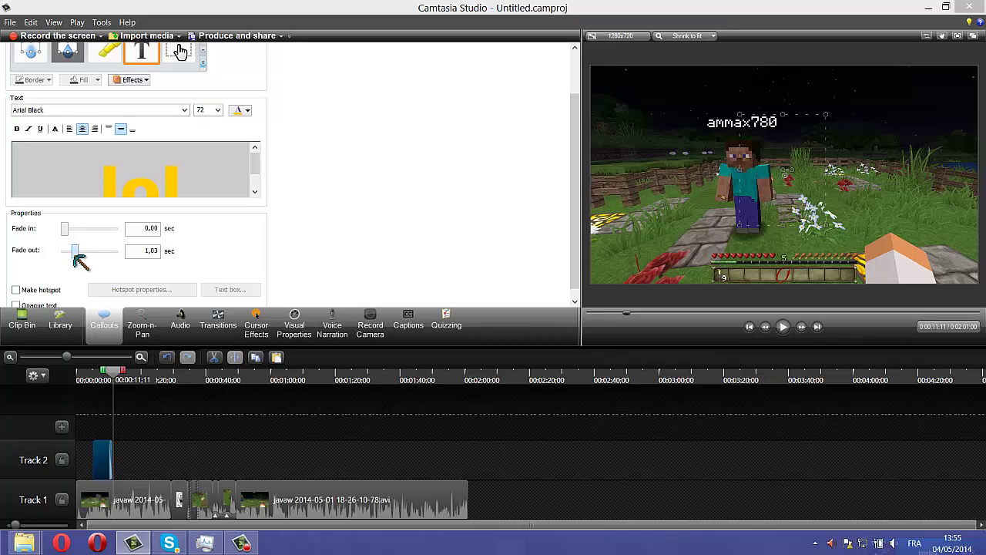
left_click_drag(74, 250, 77, 229)
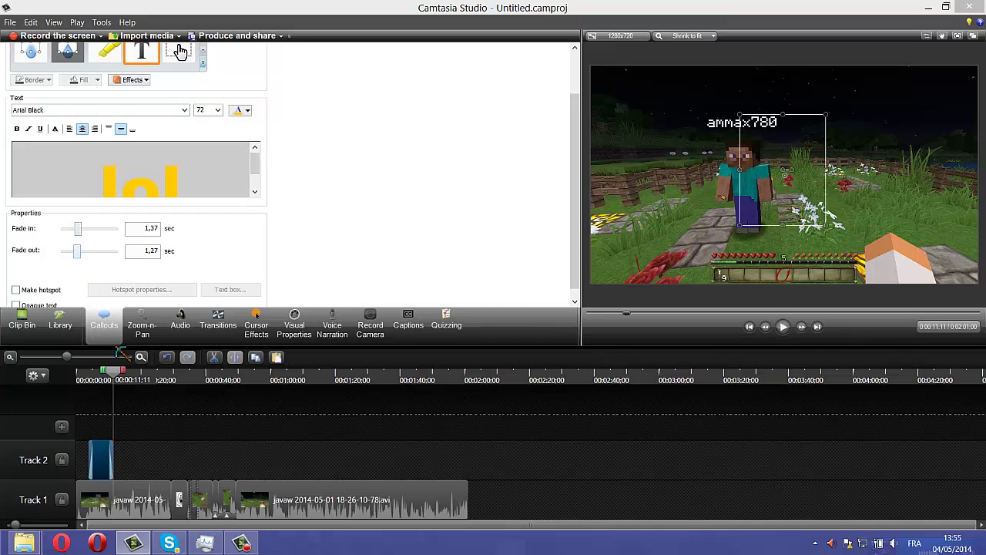
left_click_drag(116, 374, 85, 374)
left_click(789, 336)
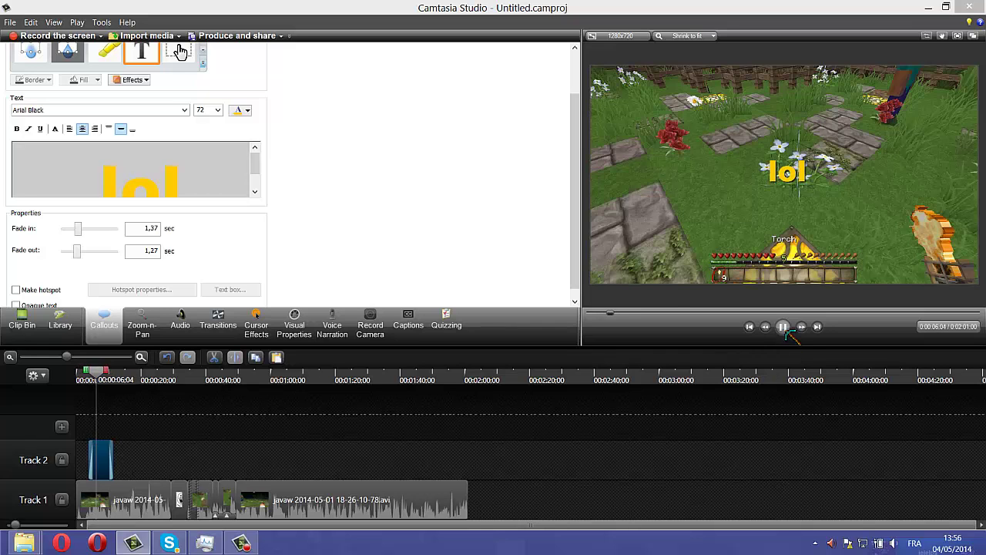
left_click(783, 326)
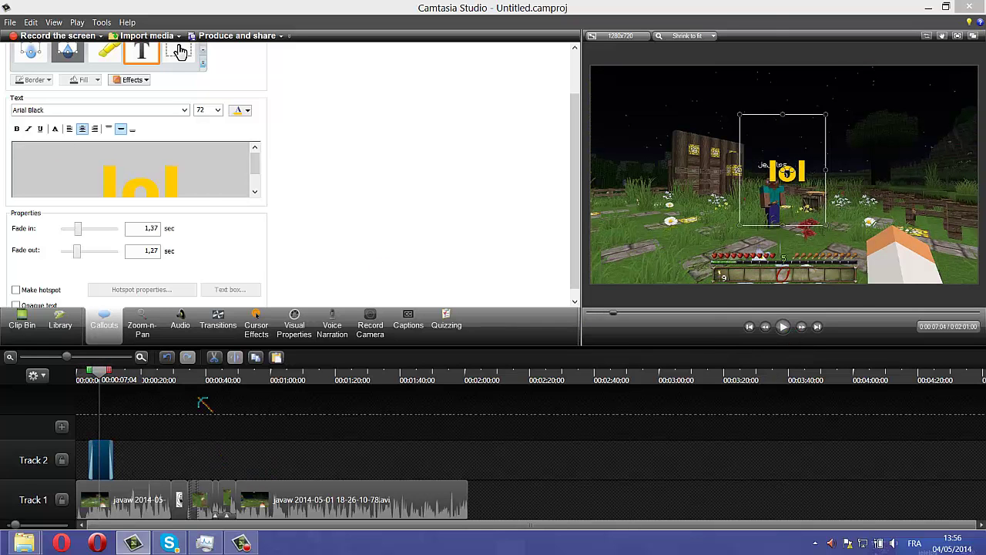
left_click(133, 480)
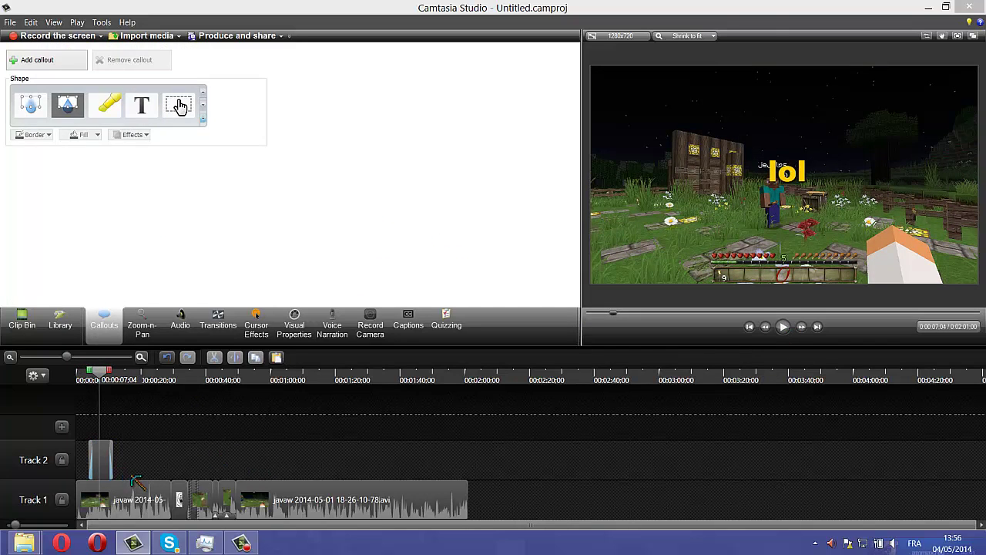
Step: Add a second "lol" text callout at 0:00:07:29 and place it in the upper-left area of the video frame
left_click_drag(107, 382, 158, 400)
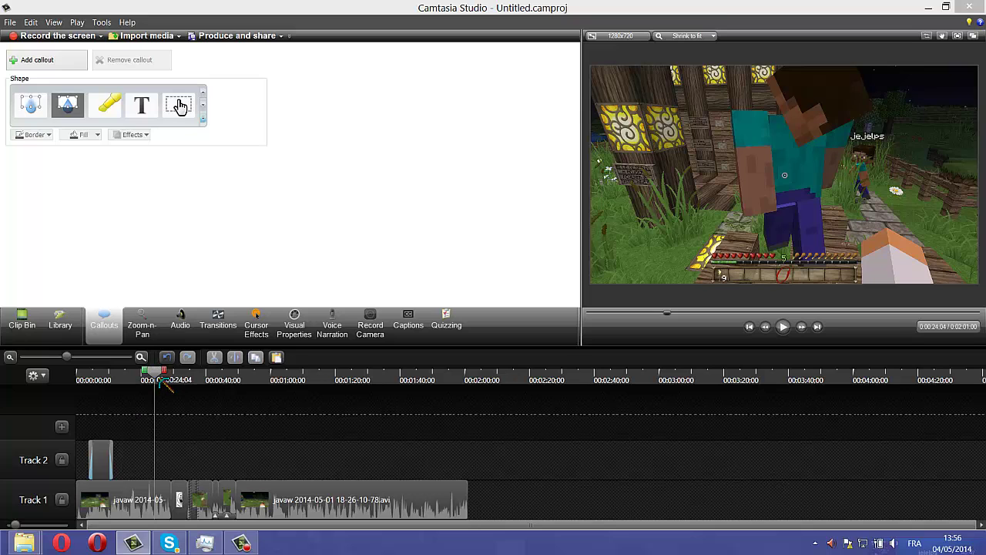
left_click_drag(154, 383, 101, 382)
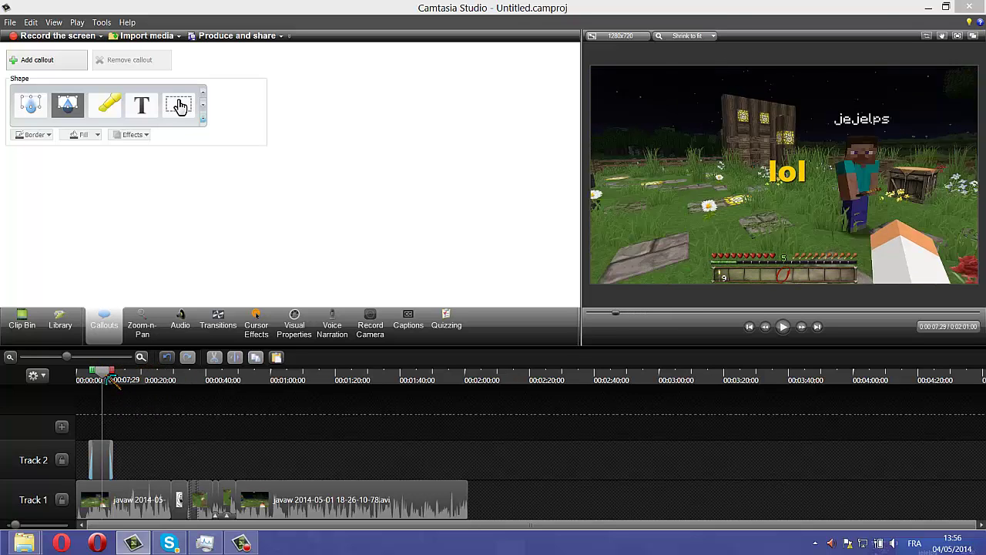
left_click(58, 58)
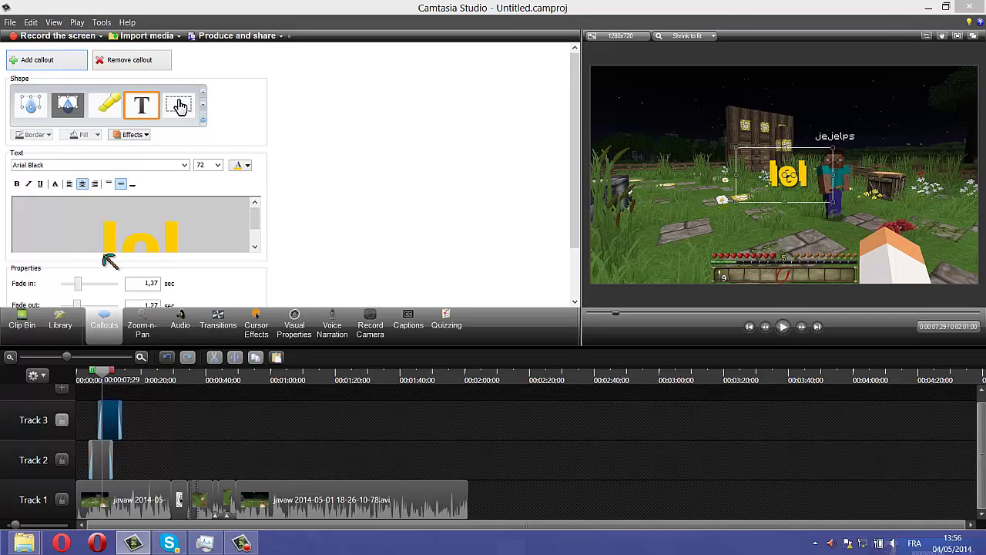
left_click_drag(794, 171, 659, 113)
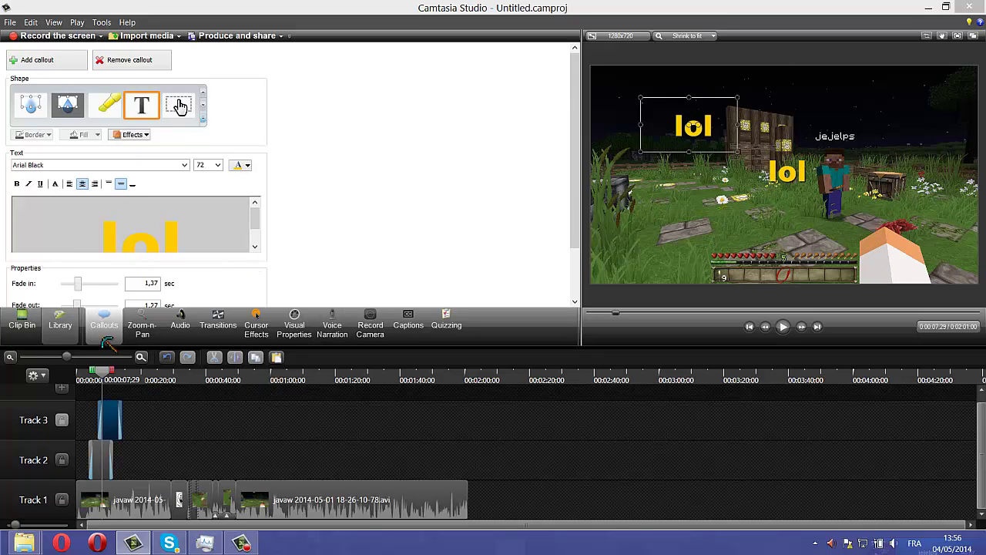
Step: Preview both "lol" callouts by playing the video from 0:00:01:04 to 0:00:20:16
left_click(88, 378)
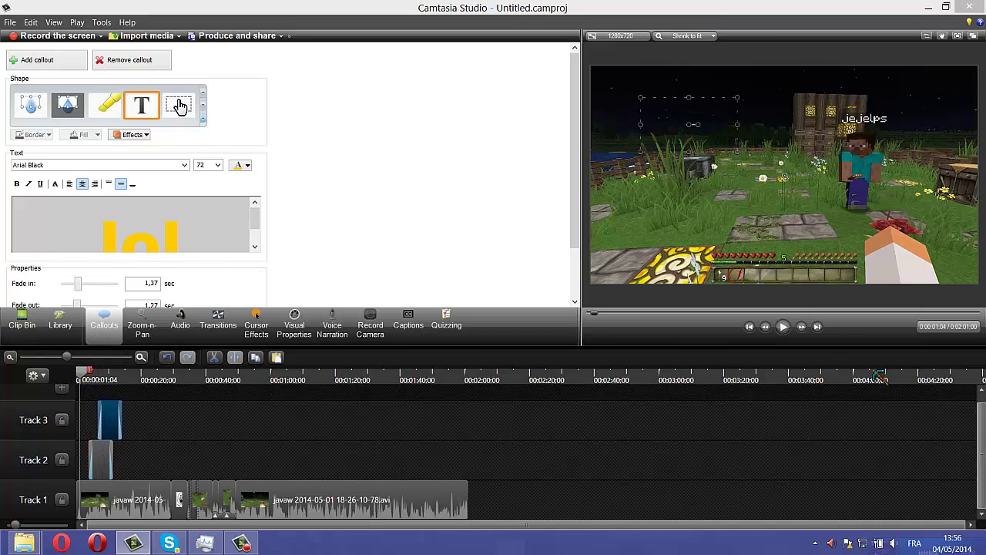
left_click(783, 326)
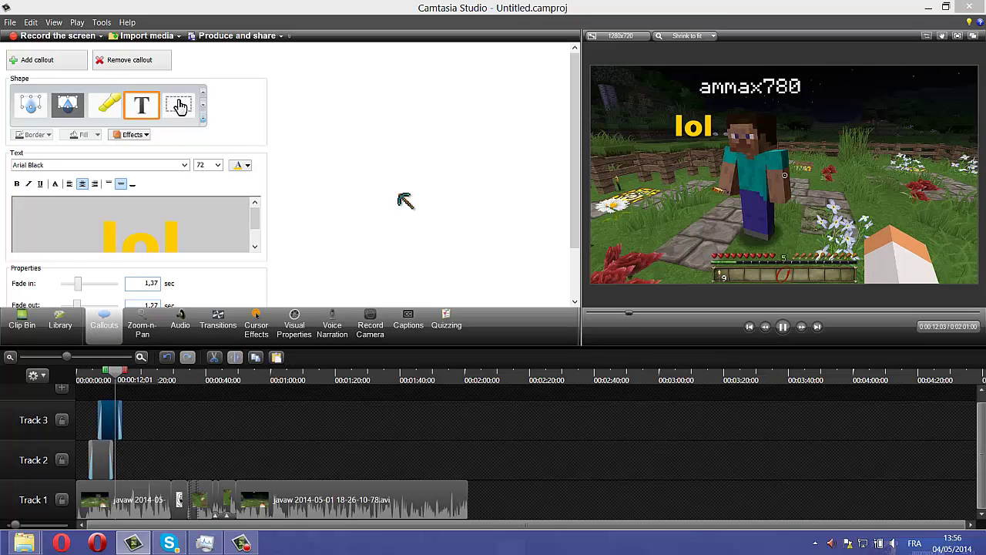
scroll(580, 239, "down", 2)
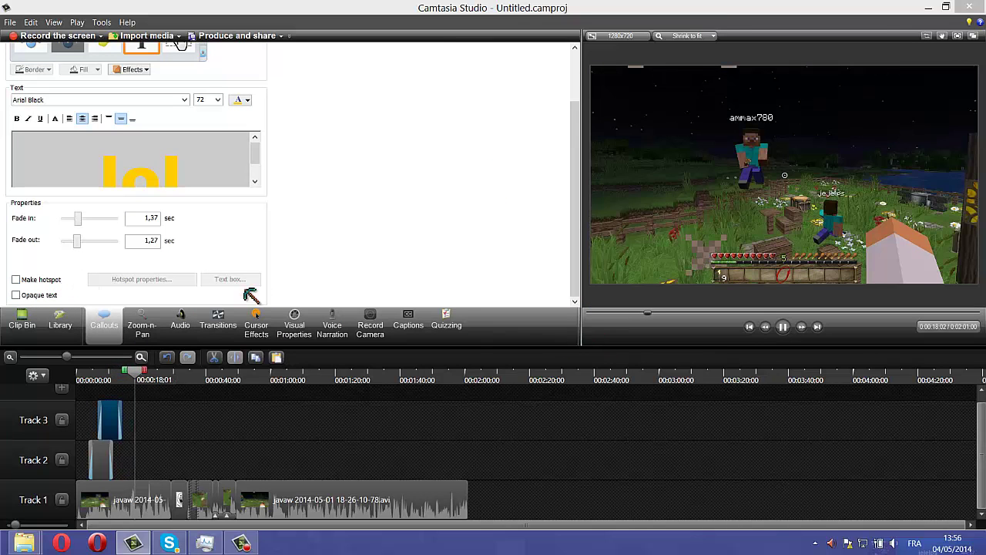
left_click(783, 326)
Step: Add a zoom at 0:00:20:16 at 100% scale, shifted toward the frame's right side, and play it to 0:00:22:11
left_click(143, 330)
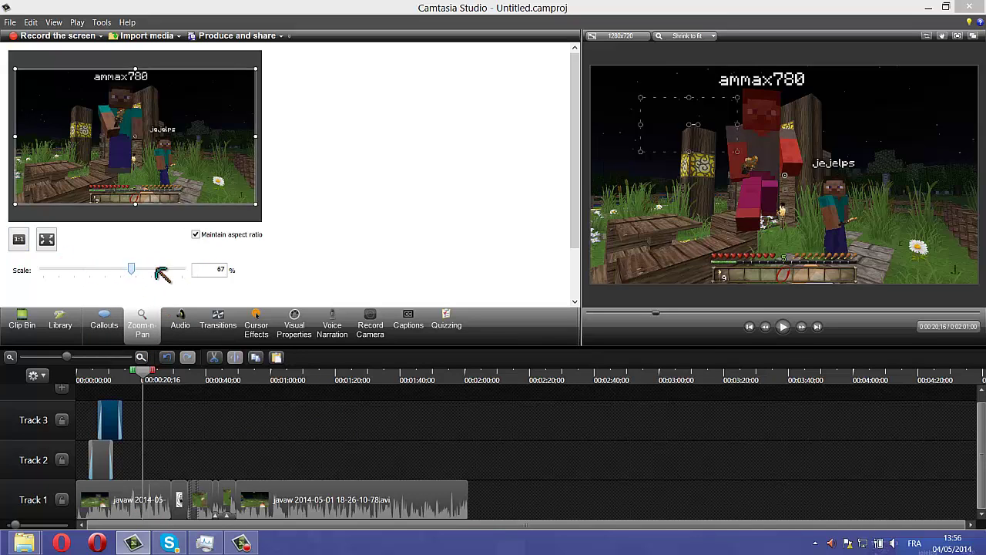
left_click_drag(256, 204, 217, 182)
left_click_drag(162, 147, 190, 146)
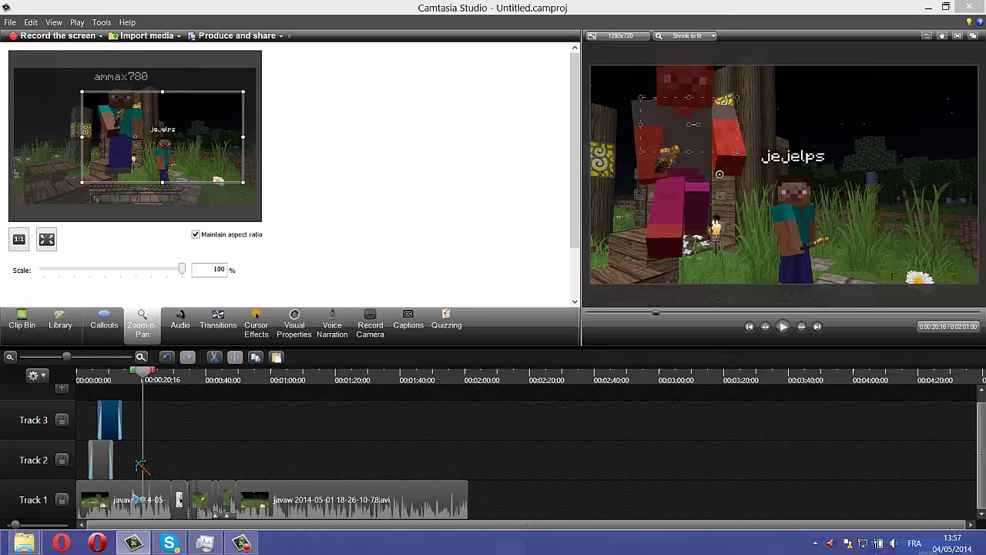
left_click(140, 500)
left_click(783, 327)
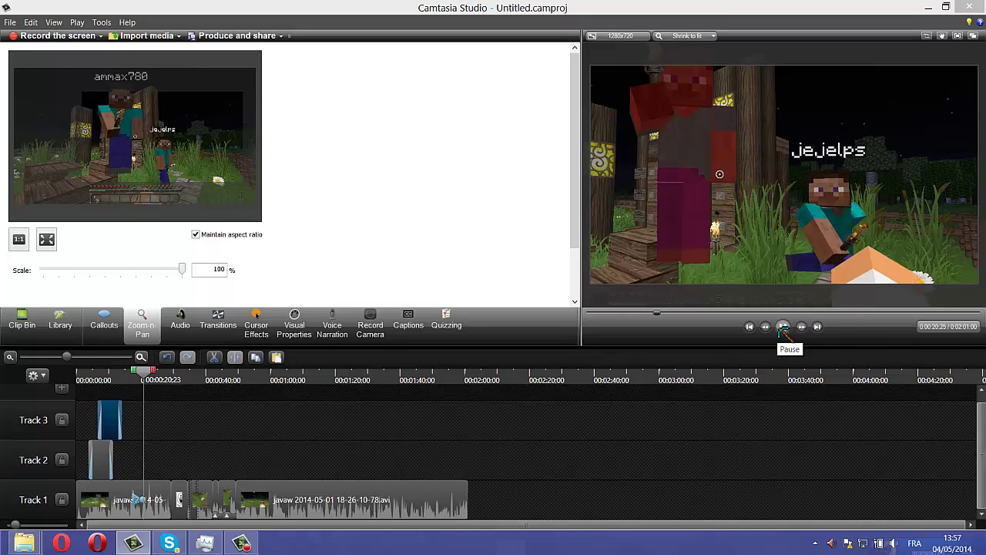
left_click(784, 328)
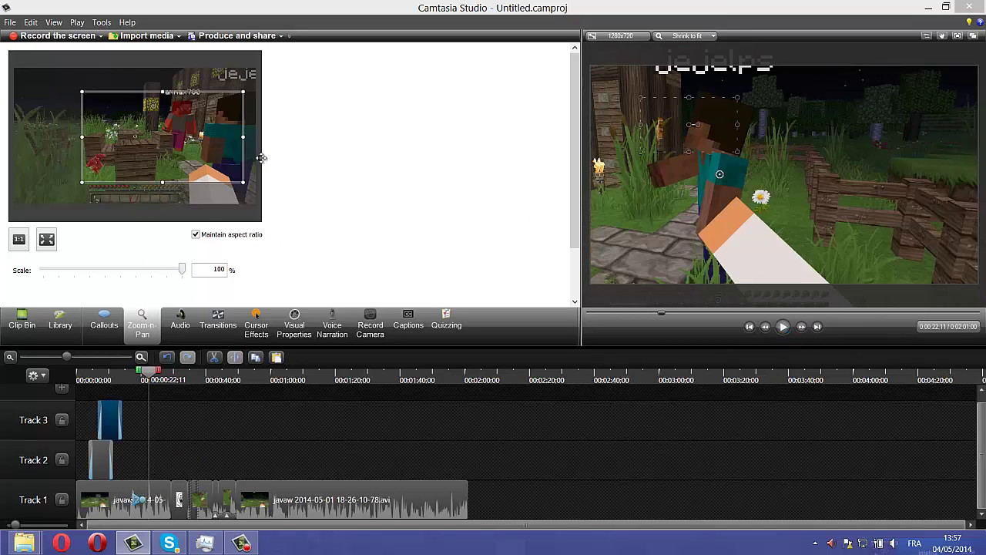
Step: Zoom back out to the full frame at 0:00:22:11 with 67% scale, and preview both zooms until 0:00:23:21
left_click(53, 241)
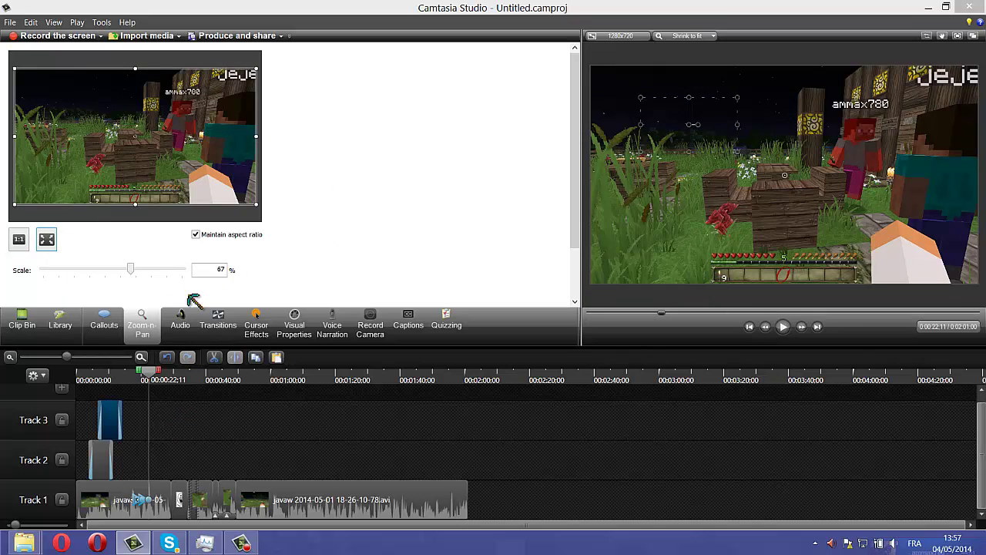
left_click_drag(165, 383, 134, 381)
left_click(783, 327)
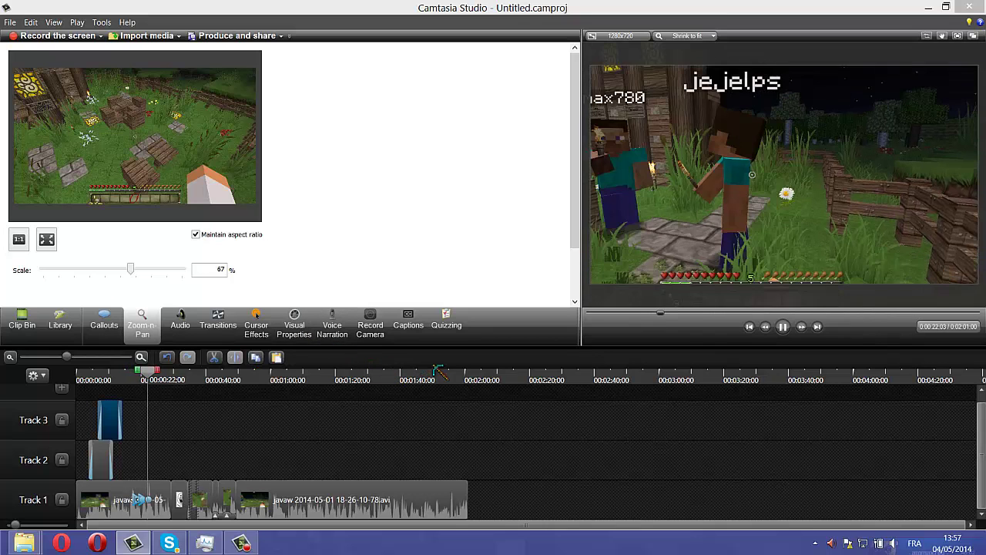
left_click(784, 327)
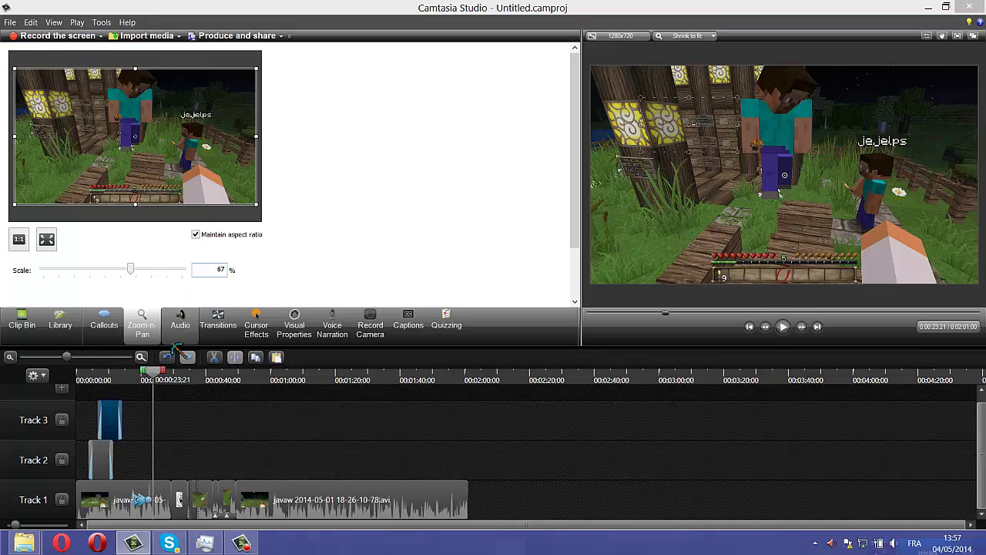
Step: Raise the audio volume of the first gameplay clip and lower the volume of the last gameplay clip on Track 1
left_click(179, 324)
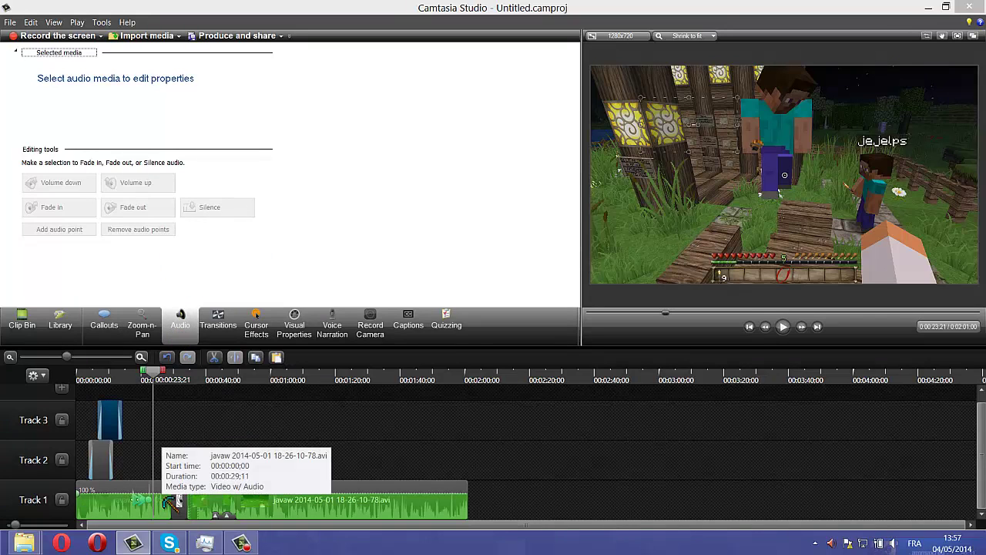
left_click_drag(161, 493, 155, 462)
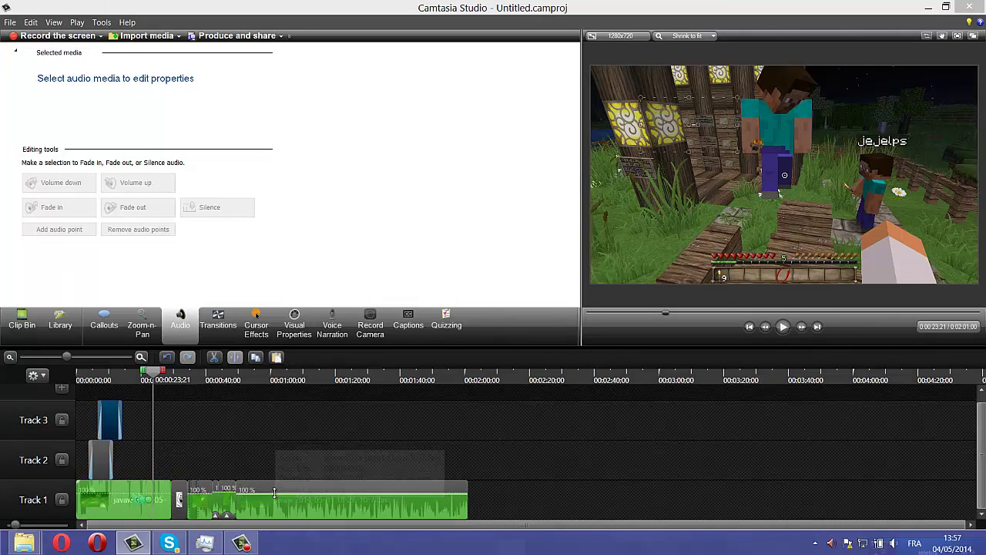
left_click_drag(273, 493, 274, 507)
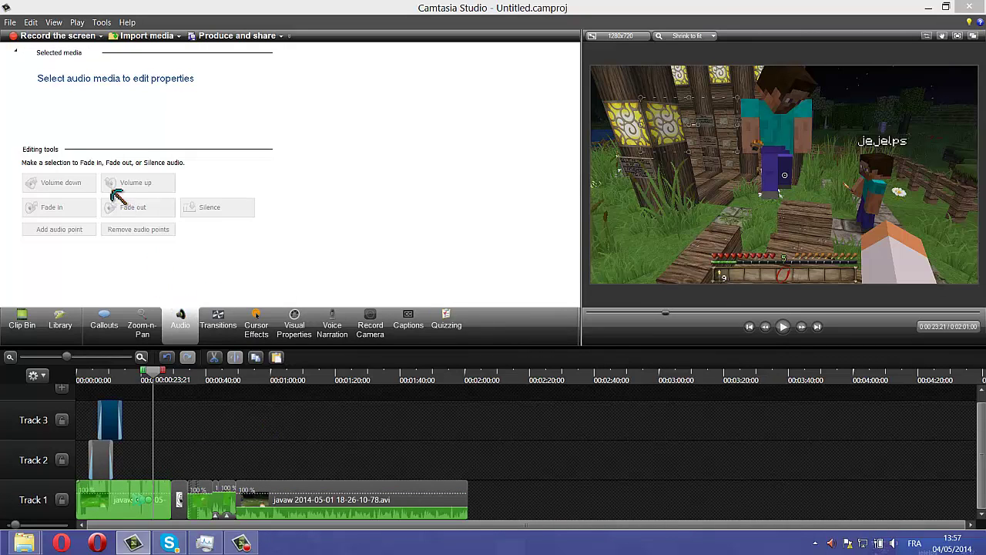
Step: Examine the first gameplay clip's audio editing options and the voice narration recording settings
left_click(164, 499)
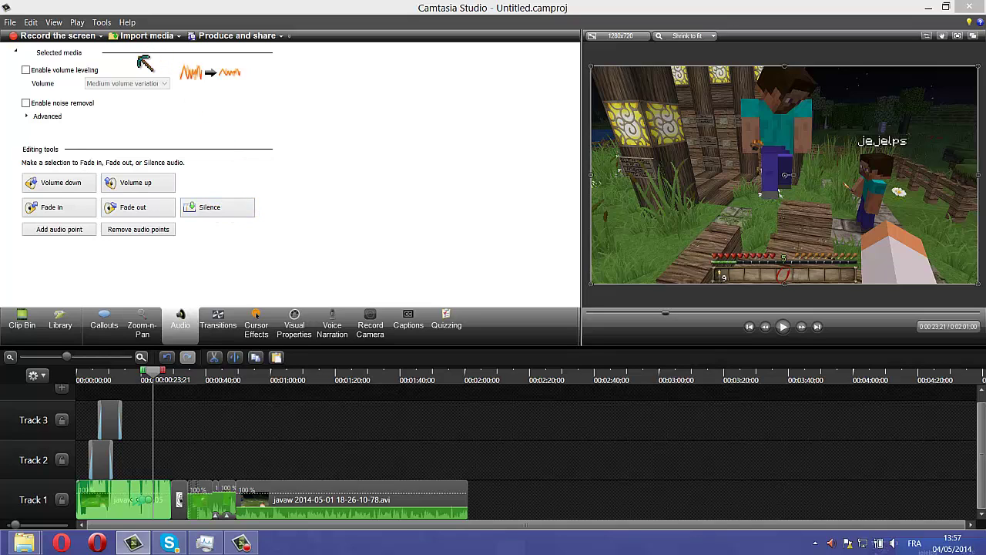
left_click(346, 322)
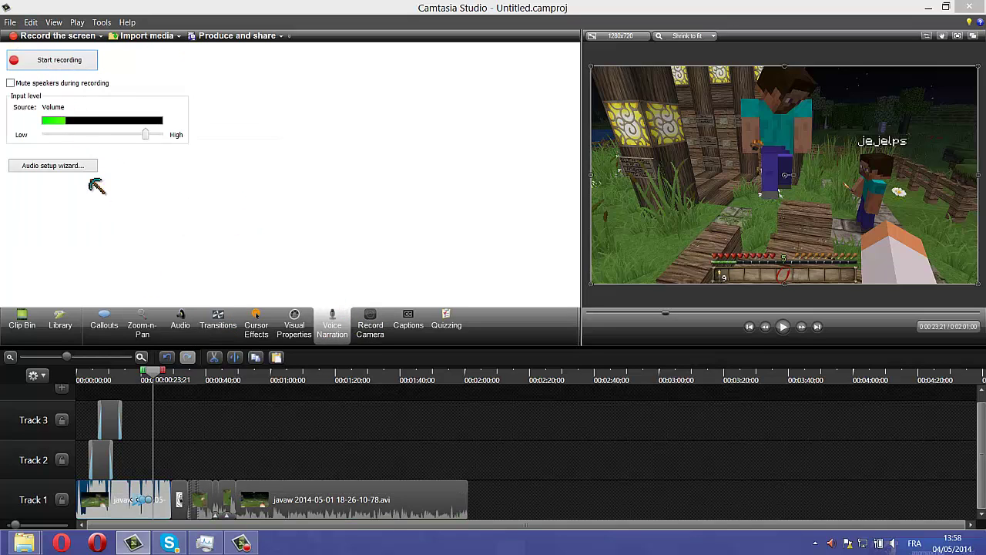
left_click(282, 463)
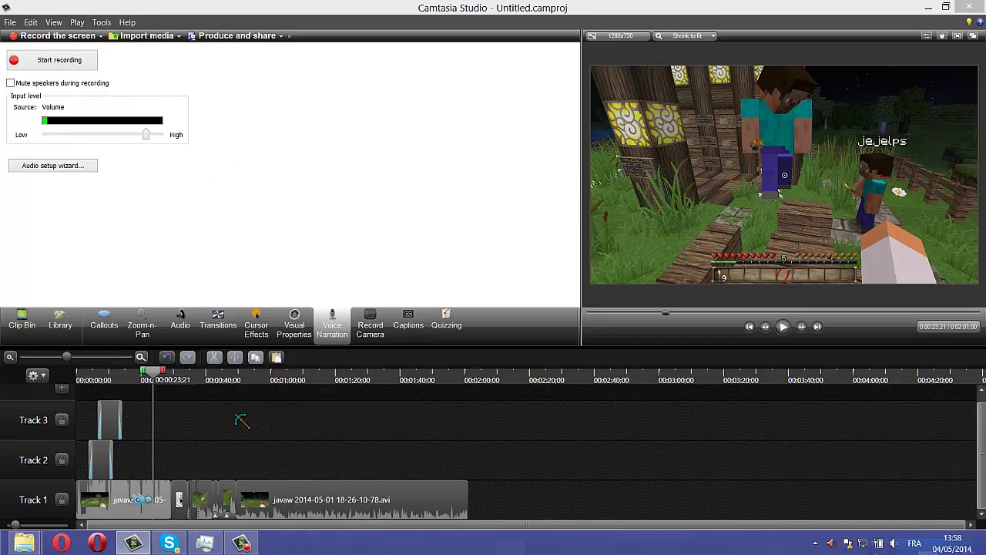
Step: Show the available transitions and preview the cut from the first gameplay clip to the image, stopping at 0:00:30:04
left_click(180, 324)
left_click(209, 331)
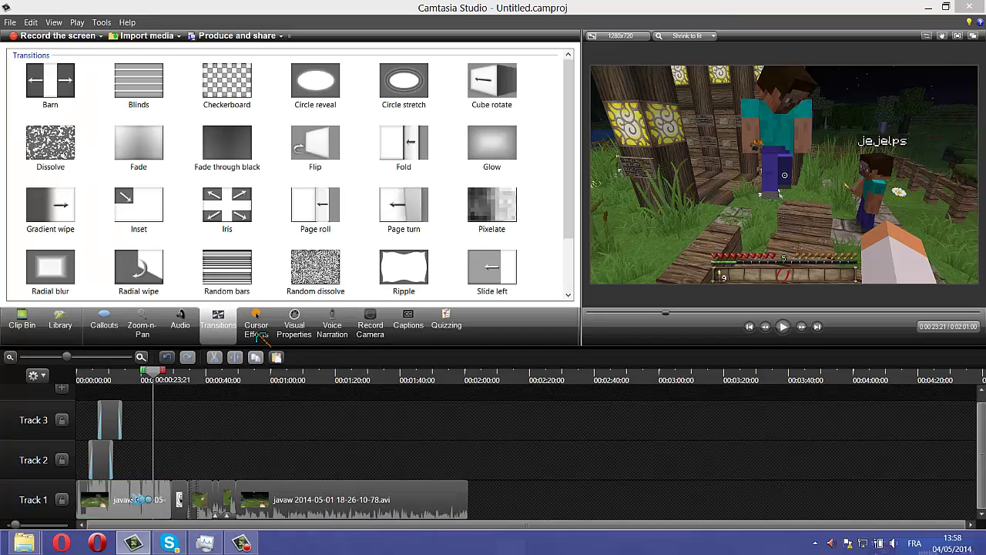
left_click_drag(157, 376, 171, 376)
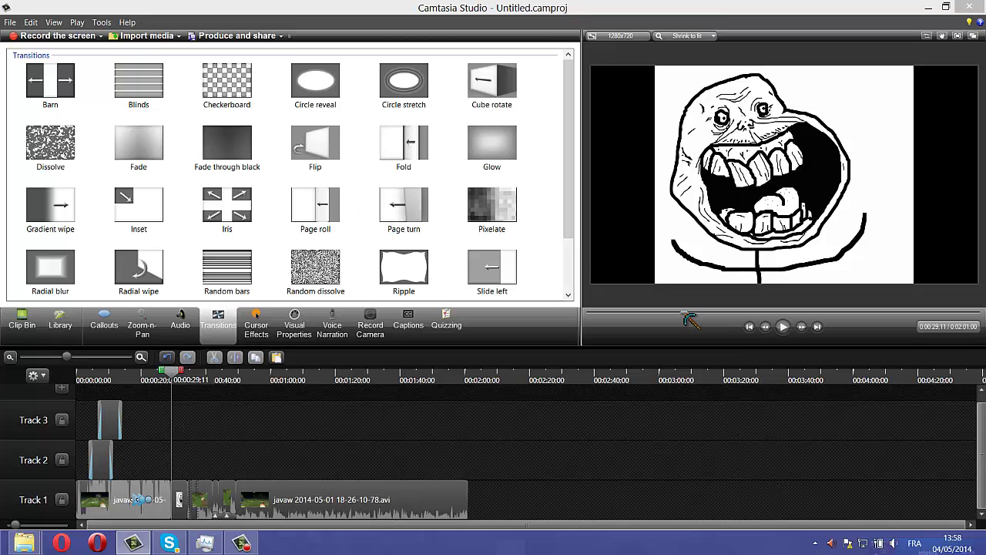
left_click_drag(682, 313, 672, 313)
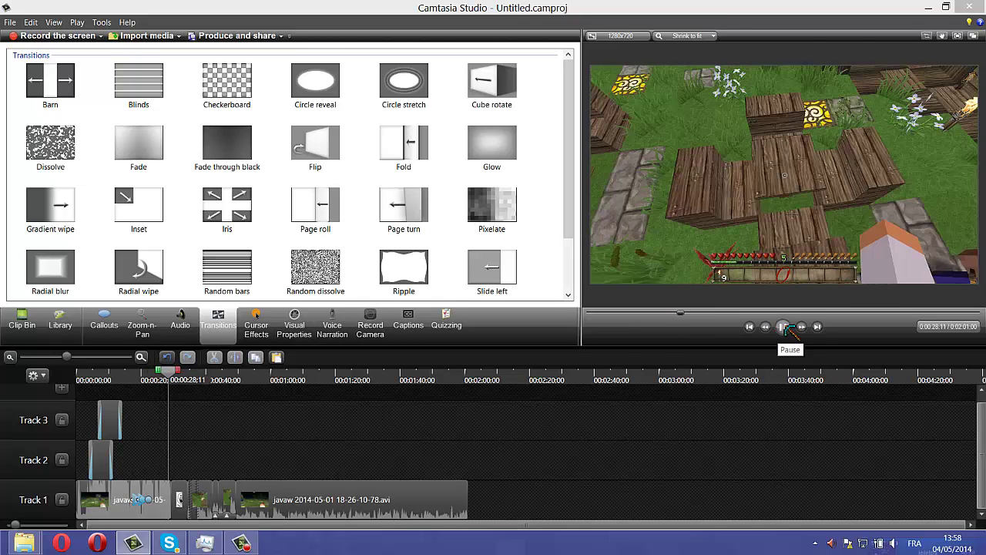
left_click(784, 326)
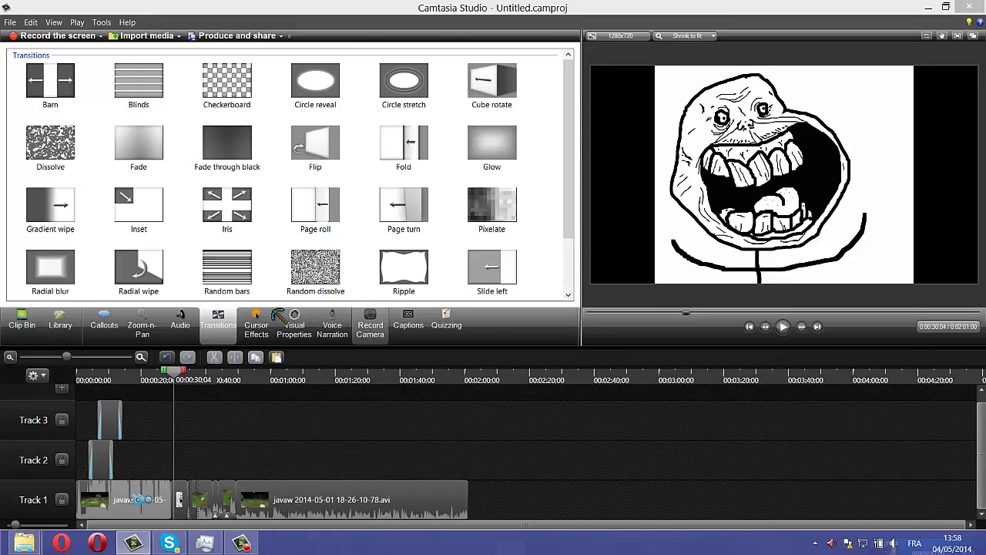
Step: Apply the Page turn transition at the cut between the first gameplay clip and the image on Track 1
left_click(172, 487)
left_click_drag(173, 372, 171, 374)
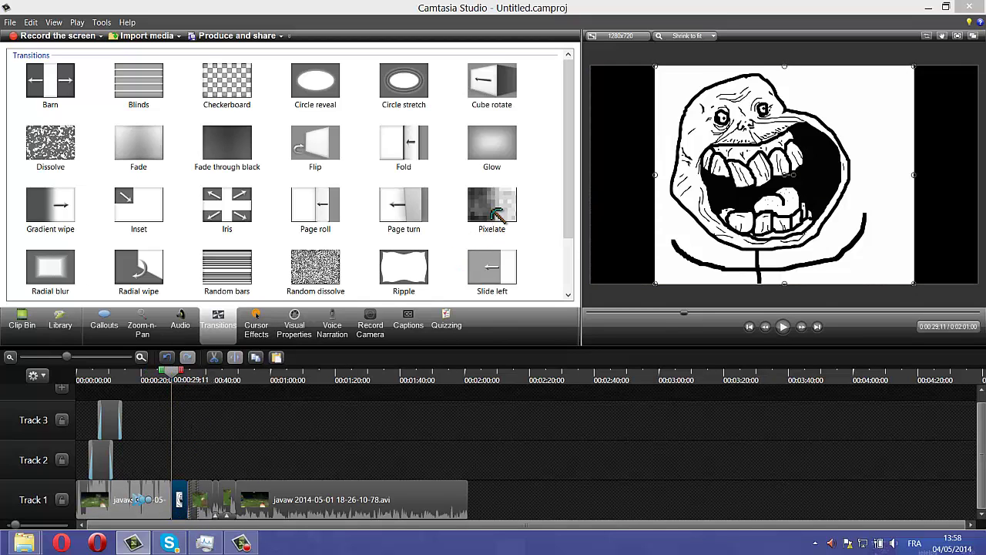
left_click(401, 217)
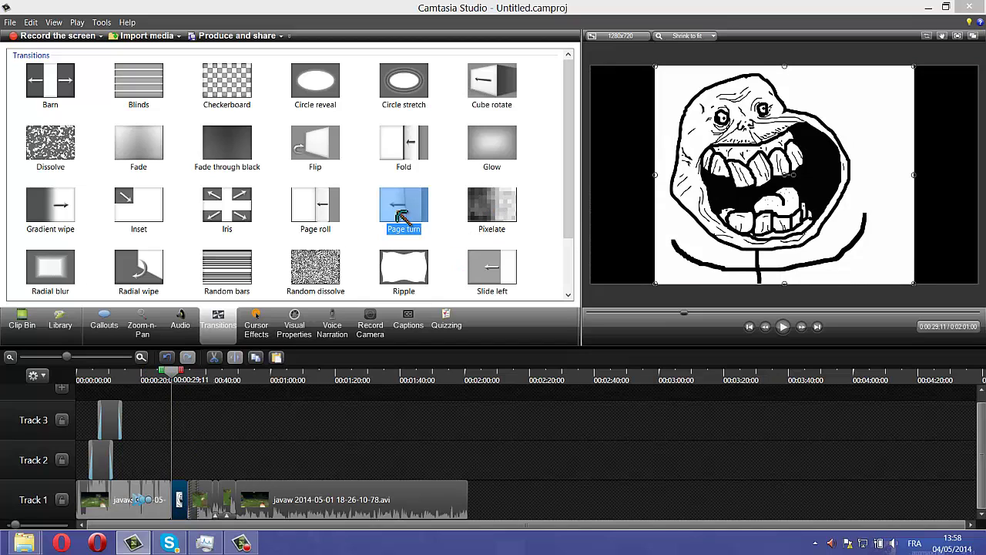
left_click_drag(396, 210, 191, 533)
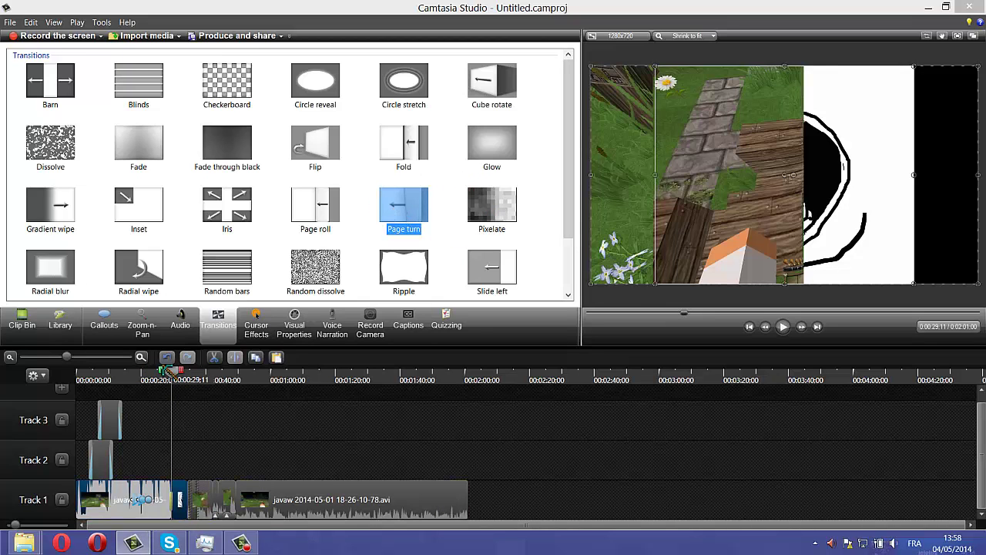
Step: Preview the Page turn transition into the image, stopping playback at 0:00:32:01
left_click_drag(174, 373, 164, 385)
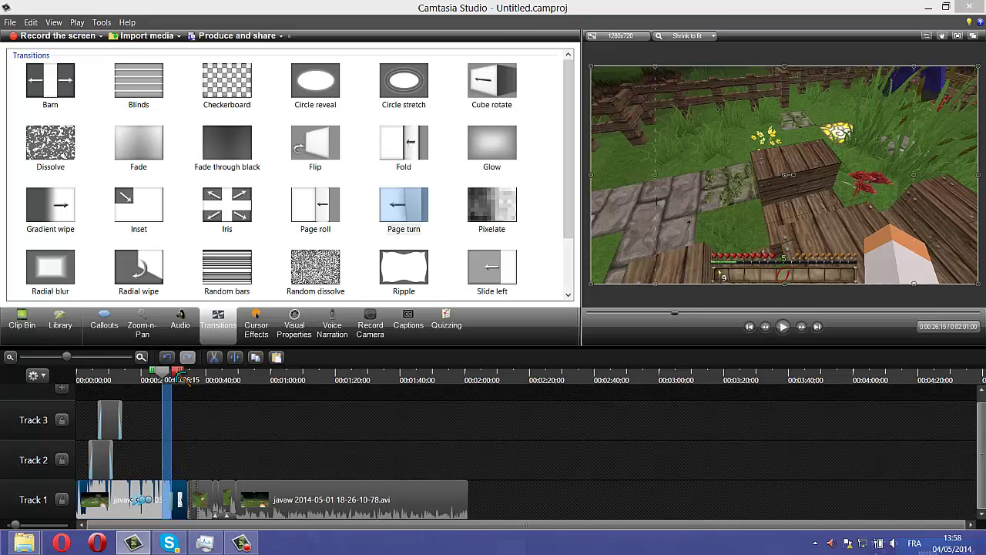
mouse_move(178, 378)
left_mouse_down()
mouse_move(155, 379)
mouse_move(171, 381)
left_mouse_up()
left_click(783, 327)
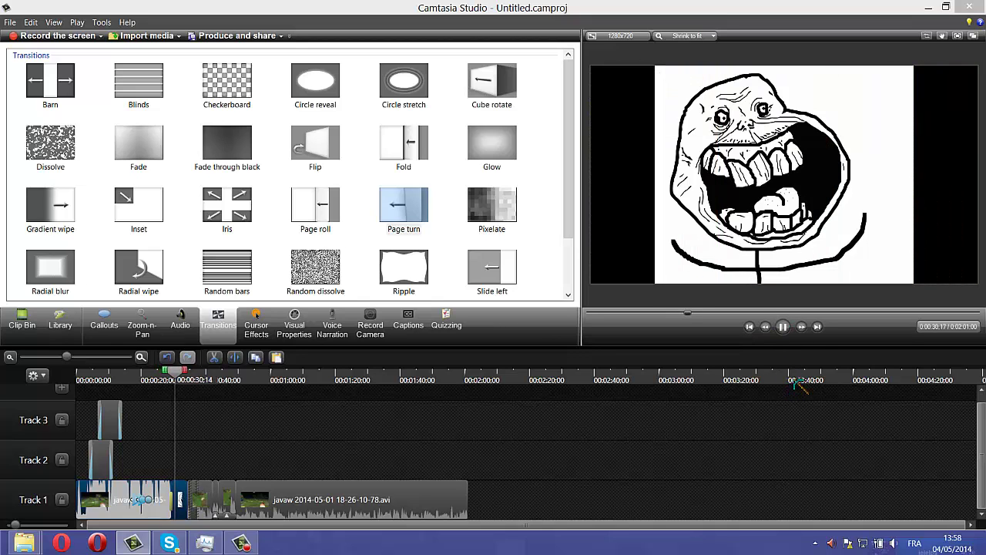
left_click(782, 326)
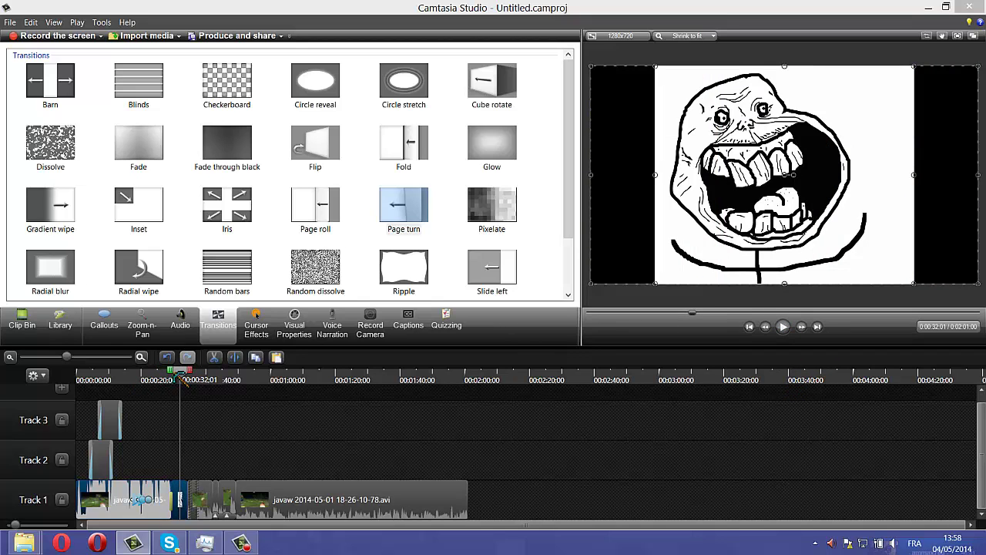
Step: Apply the Pixelate transition at the cut between the image and the following gameplay clip on Track 1
left_click_drag(182, 379, 188, 379)
left_click(515, 214)
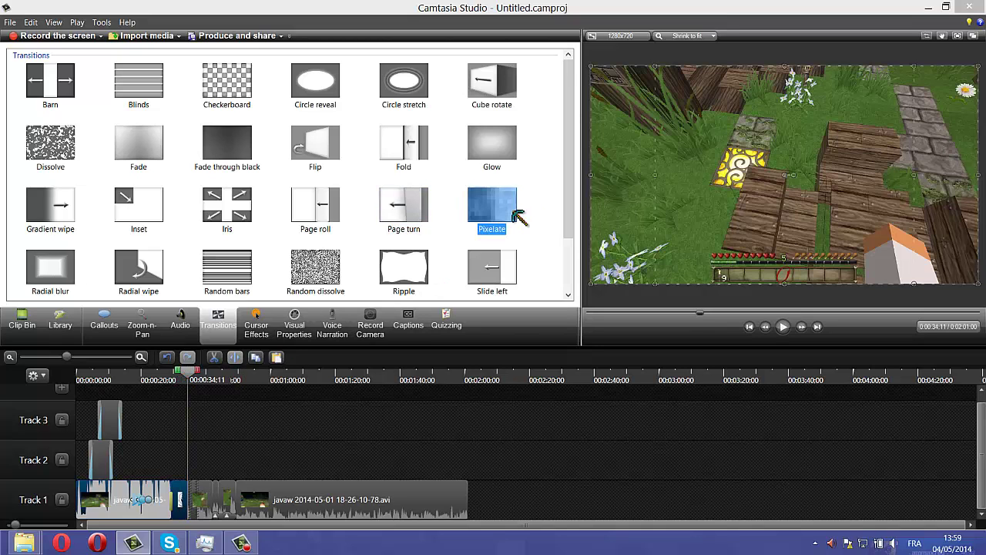
left_click_drag(508, 221, 194, 497)
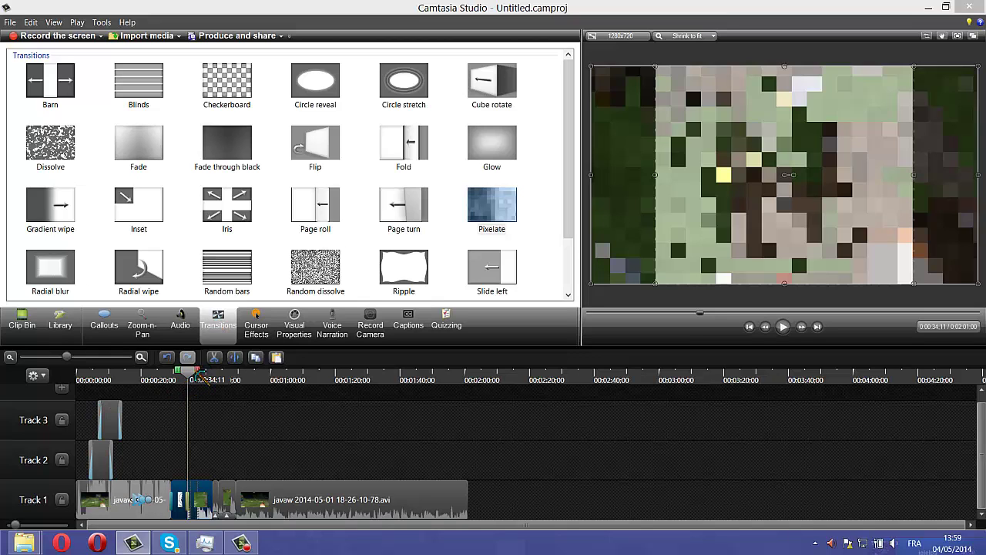
Step: Preview the Pixelate transition out of the image from 0:00:33:26, stopping playback at 0:00:36:17
left_click_drag(199, 377, 187, 377)
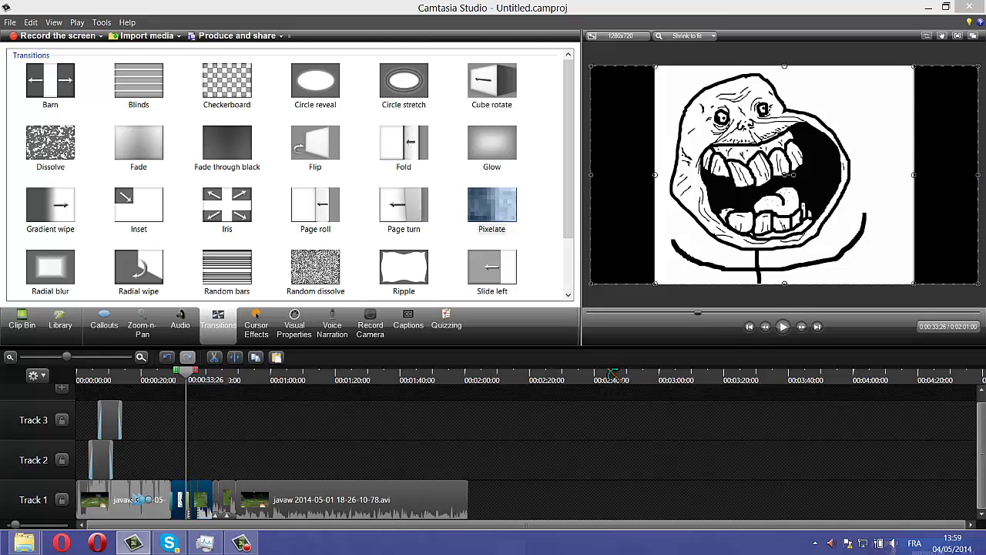
left_click(782, 327)
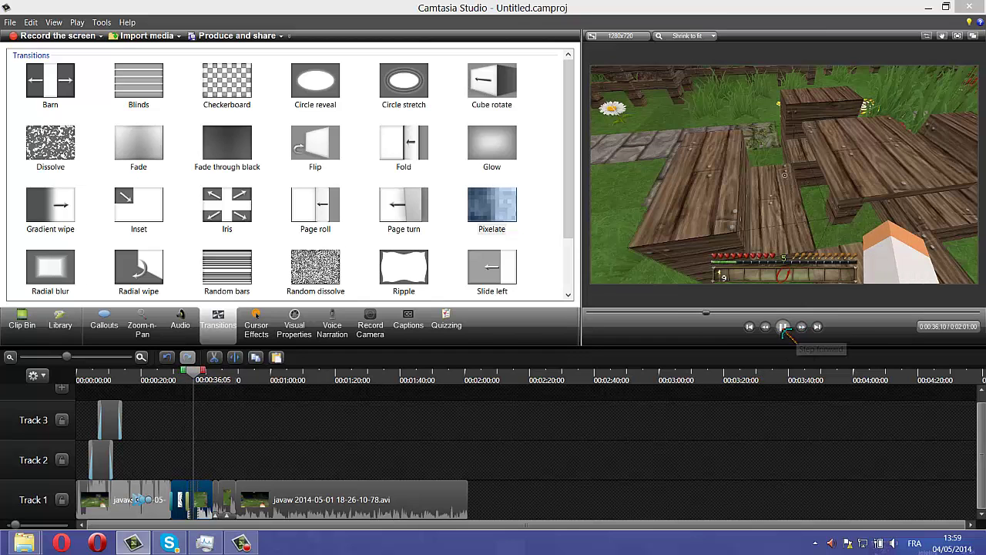
left_click(782, 327)
Step: Check the cursor effects, and enable the Remove a color visual effect on the selected media around the Pixelate transition
left_click(266, 331)
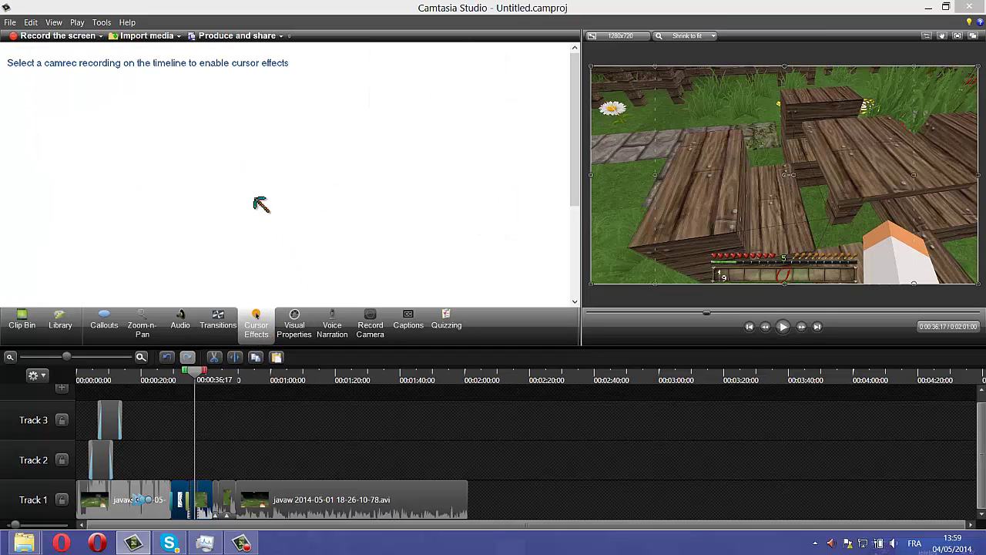
left_click(296, 324)
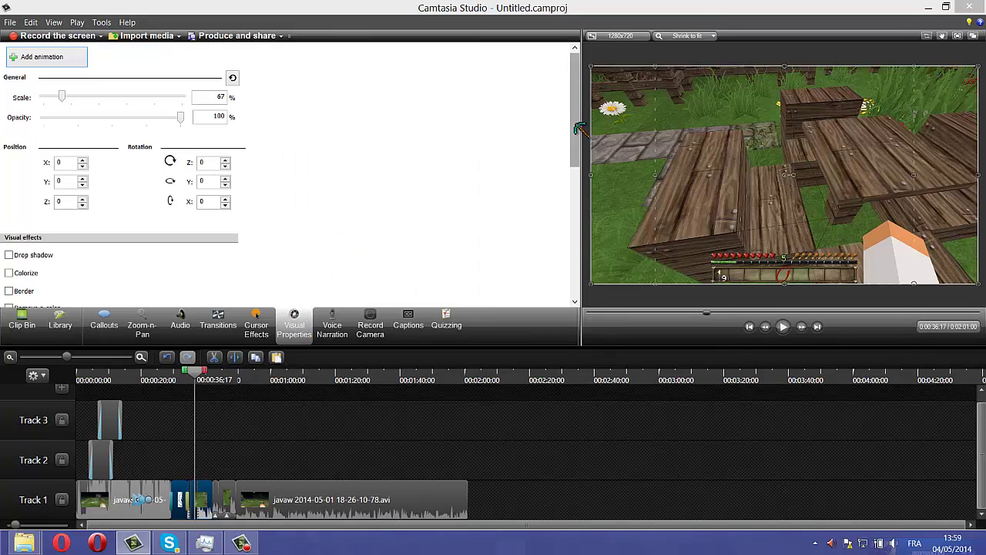
left_click_drag(576, 134, 572, 194)
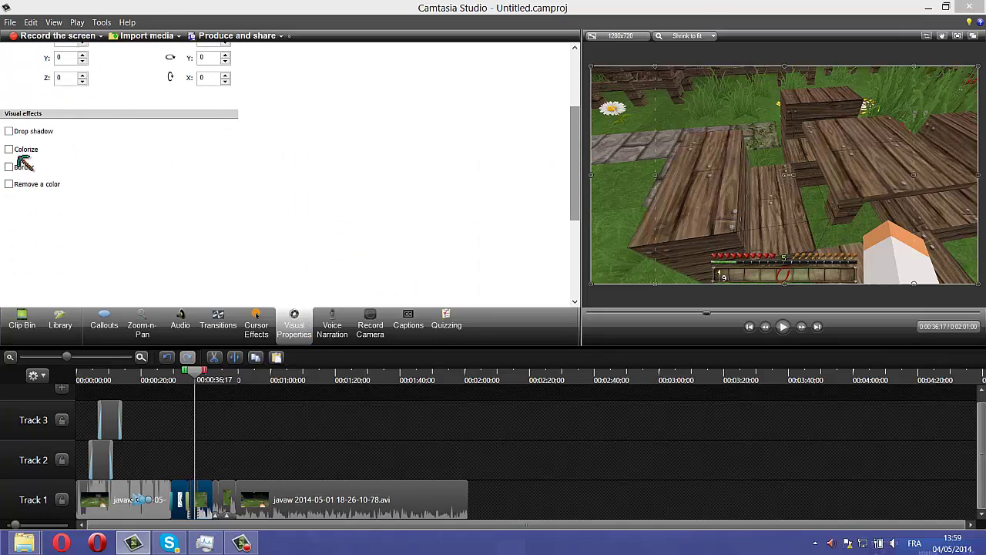
left_click(9, 184)
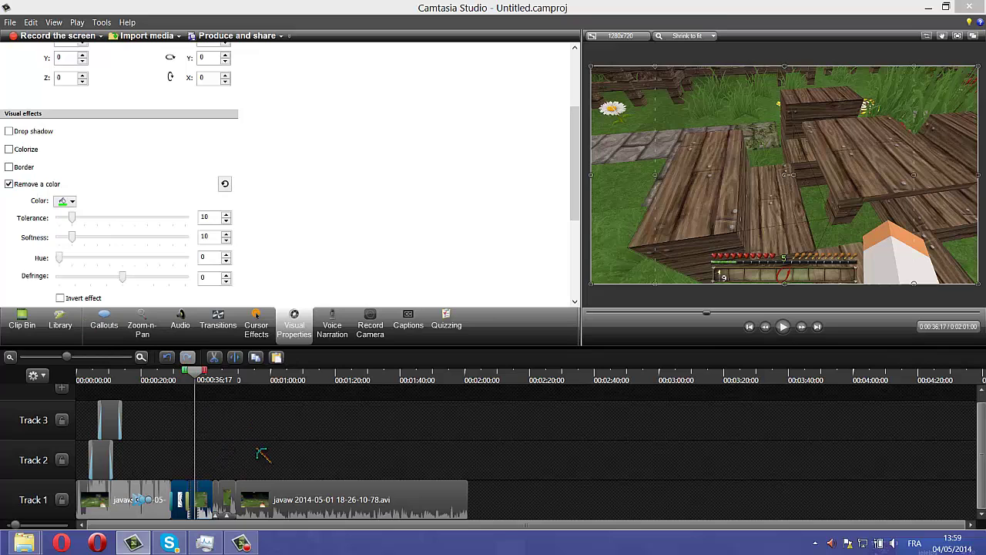
Step: Split the last gameplay clip on Track 1 near its start and select the short first part, with the playhead at 0:00:56:29
left_click(286, 393)
left_click_drag(295, 381, 254, 406)
left_click(266, 499)
left_click(256, 501)
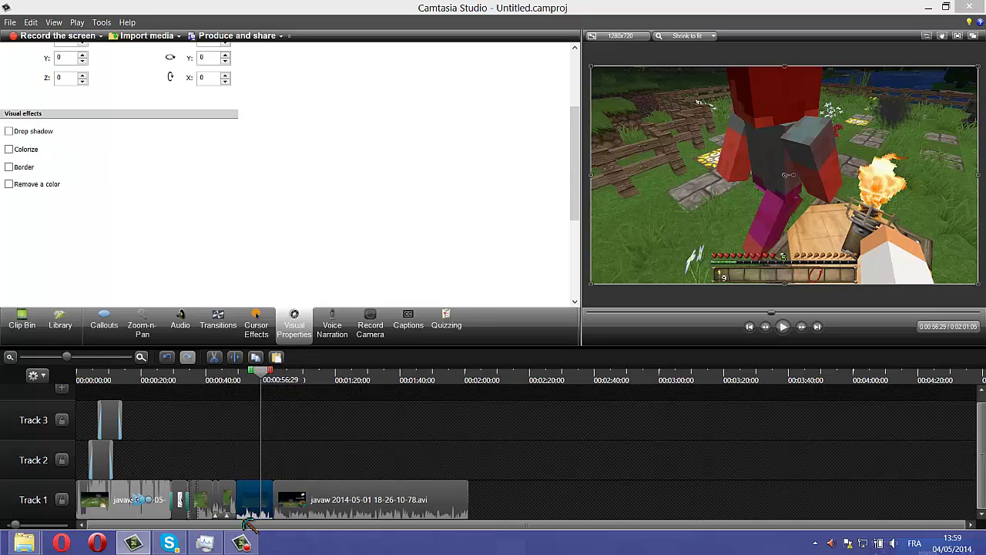
Step: Try the Remove a color effect on the selected short clip with tolerance 11 and hue 9, and turn it off
left_click(17, 184)
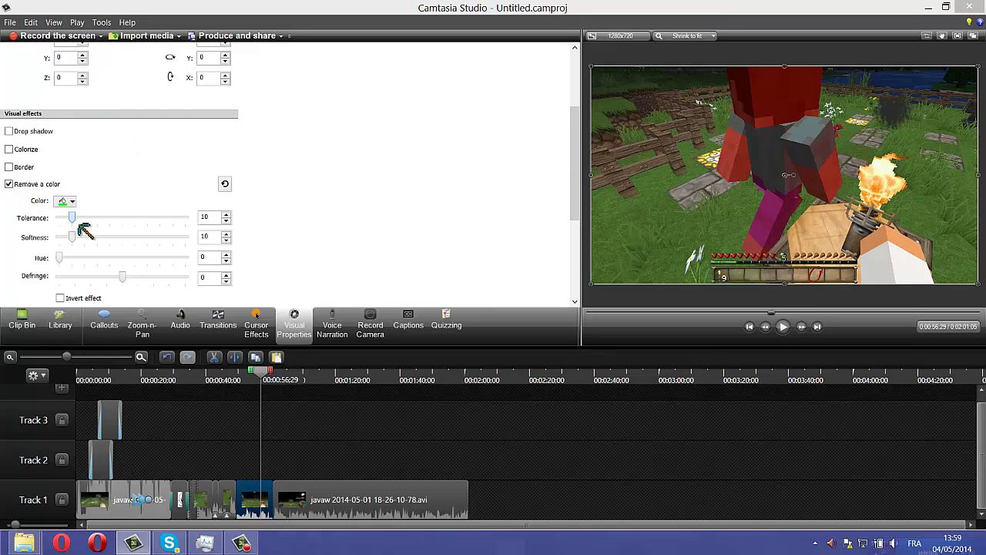
left_click_drag(80, 228, 68, 269)
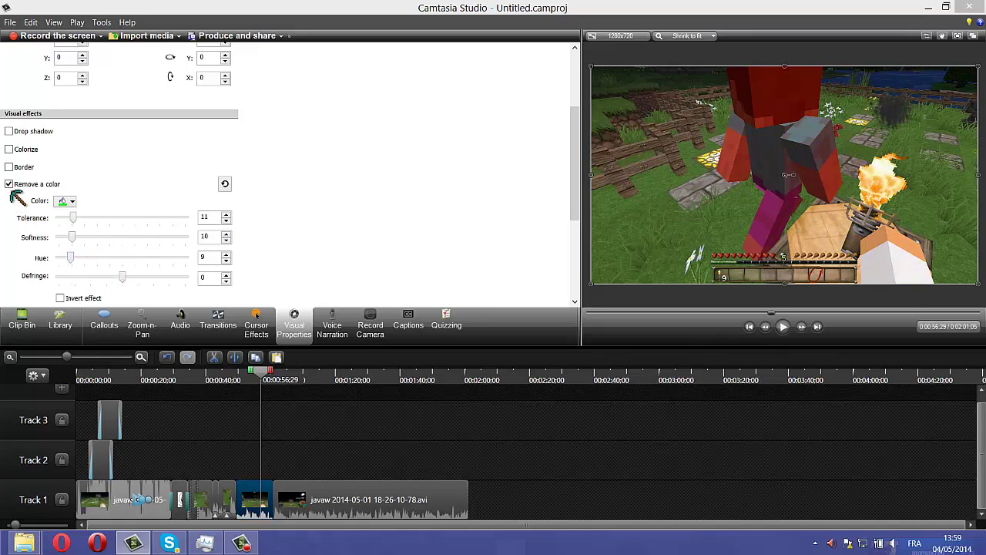
left_click(9, 183)
Step: Try a border on the short clip with thickness 8, return the thickness to 1, and turn the border off
left_click(9, 166)
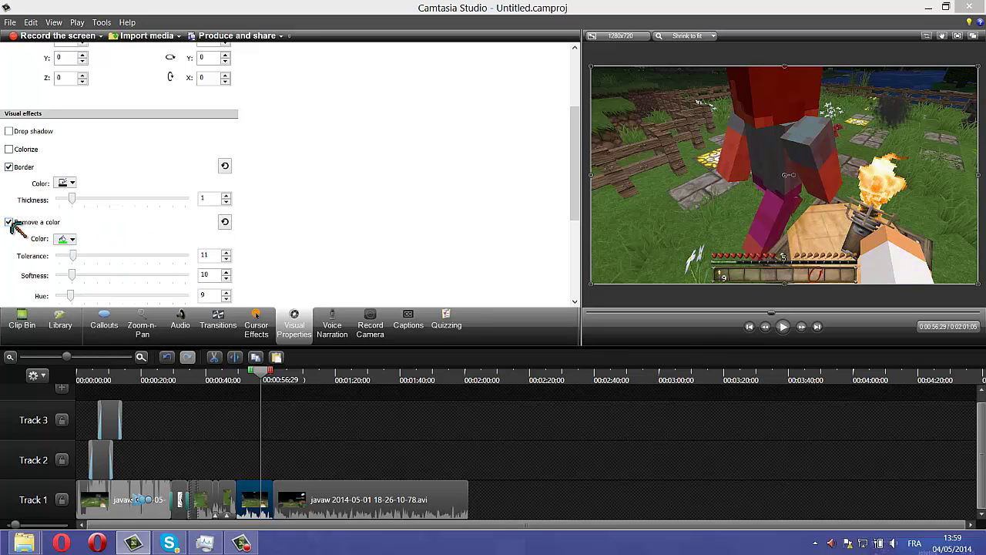
left_click_drag(73, 204, 154, 203)
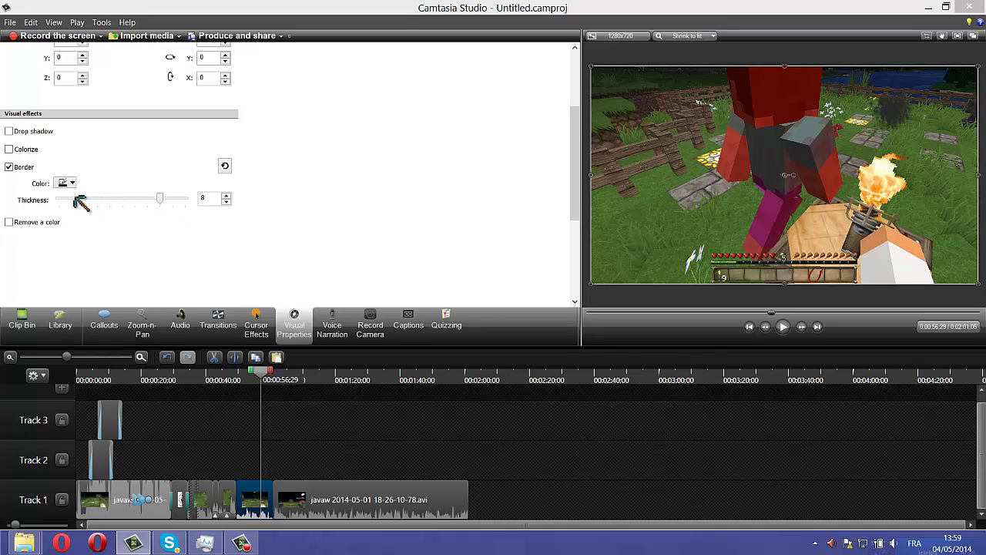
left_click_drag(158, 201, 72, 189)
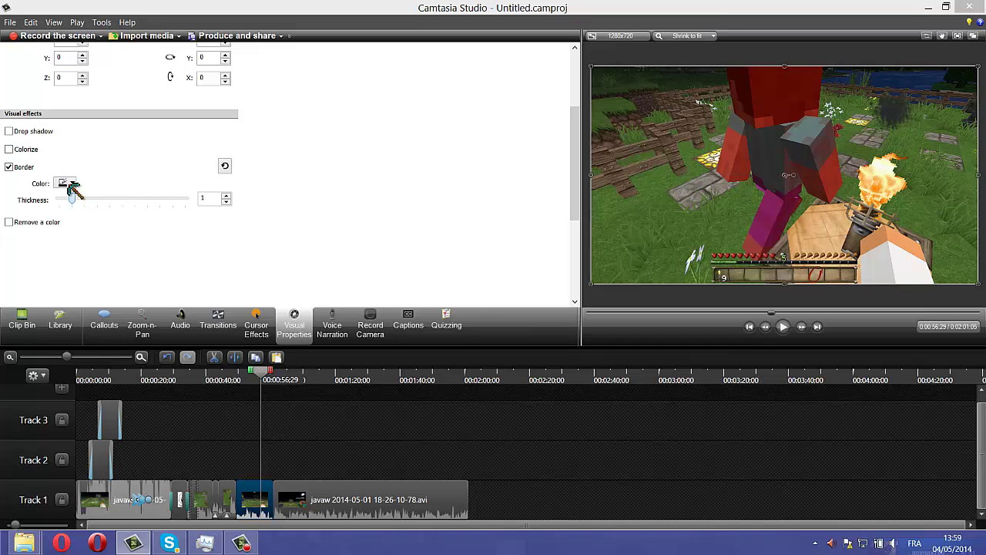
left_click(18, 167)
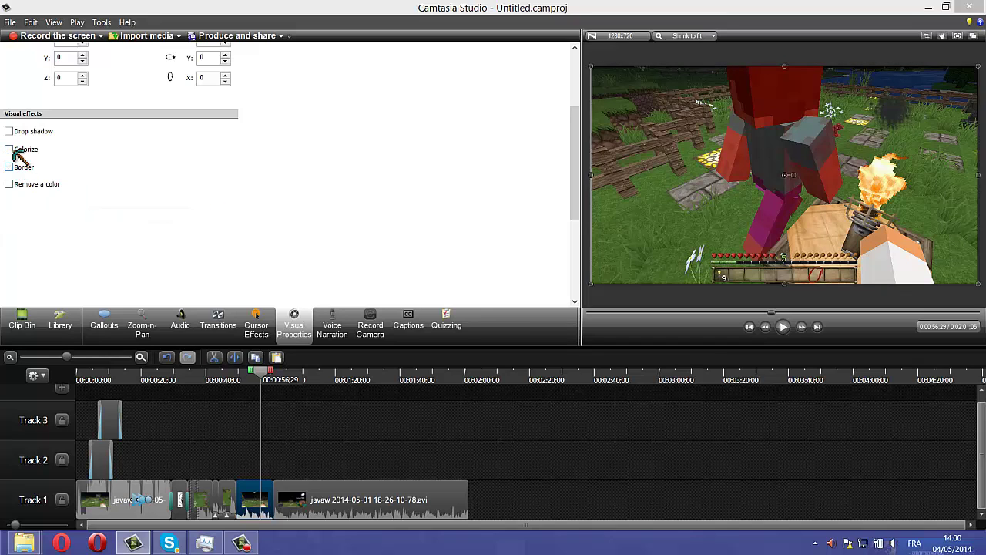
Step: Enable the Colorize effect on the short clip and set its color to bright green
left_click(23, 149)
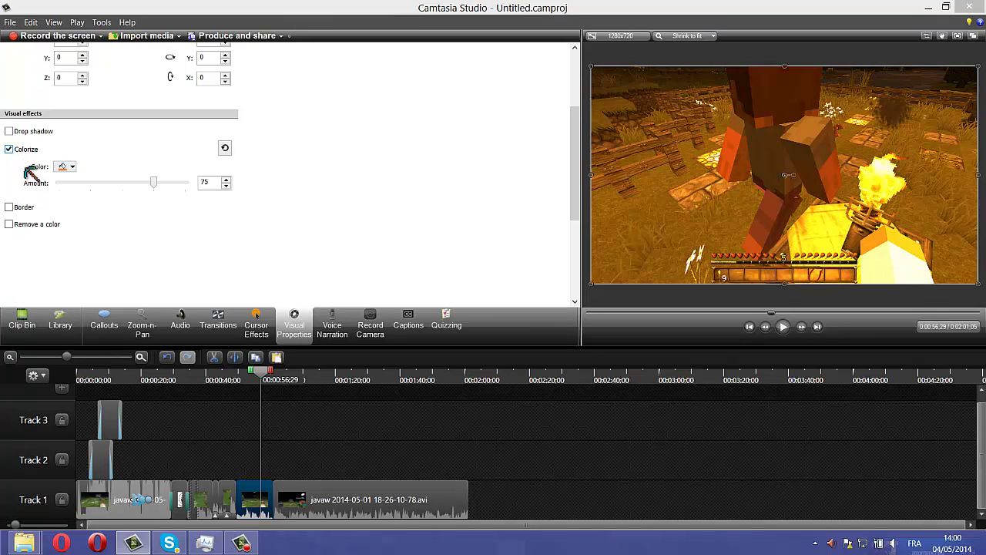
left_click(73, 167)
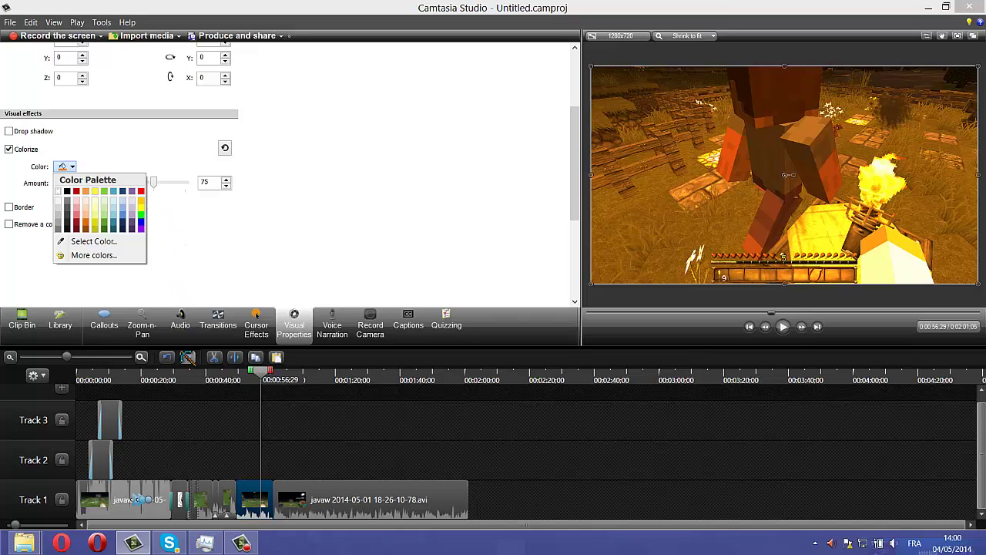
left_click(207, 214)
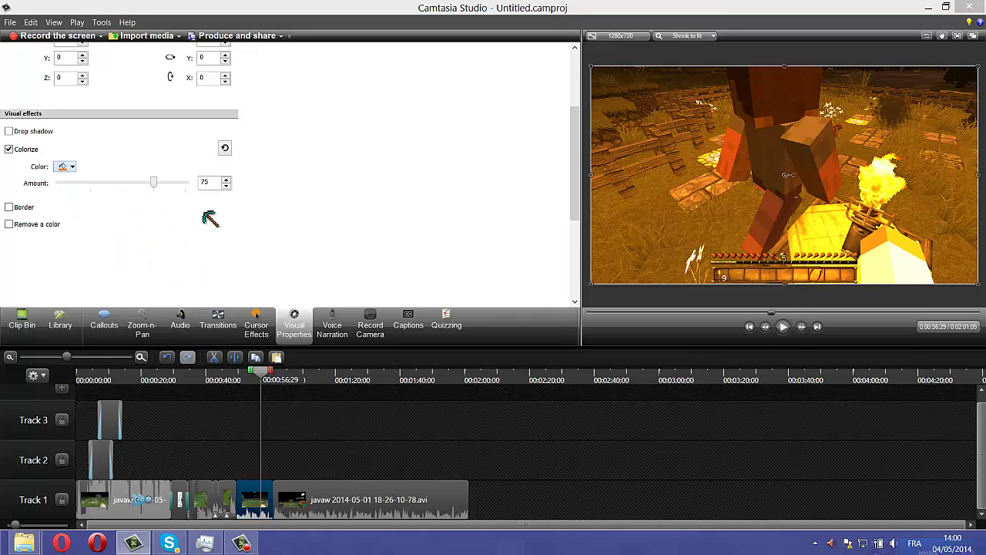
left_click(72, 166)
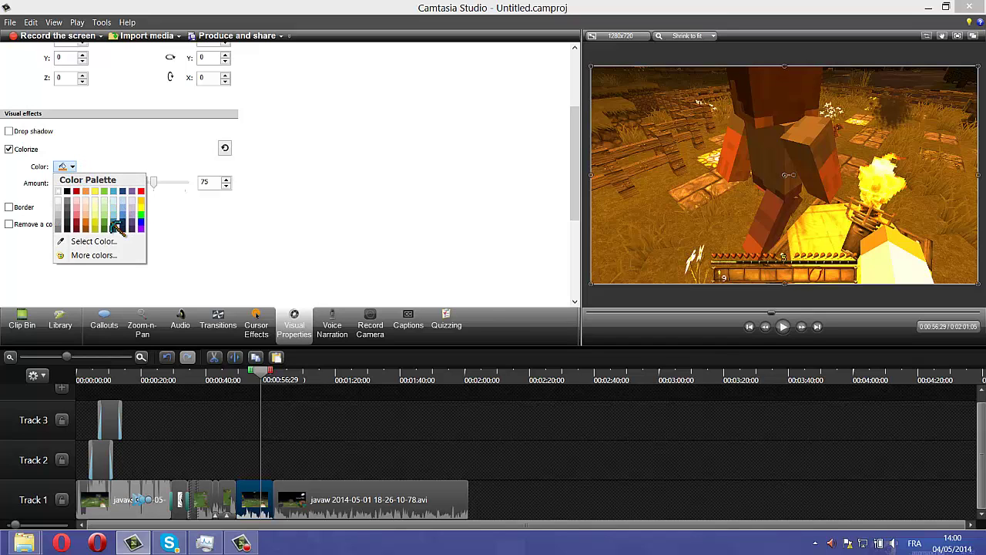
left_click(141, 213)
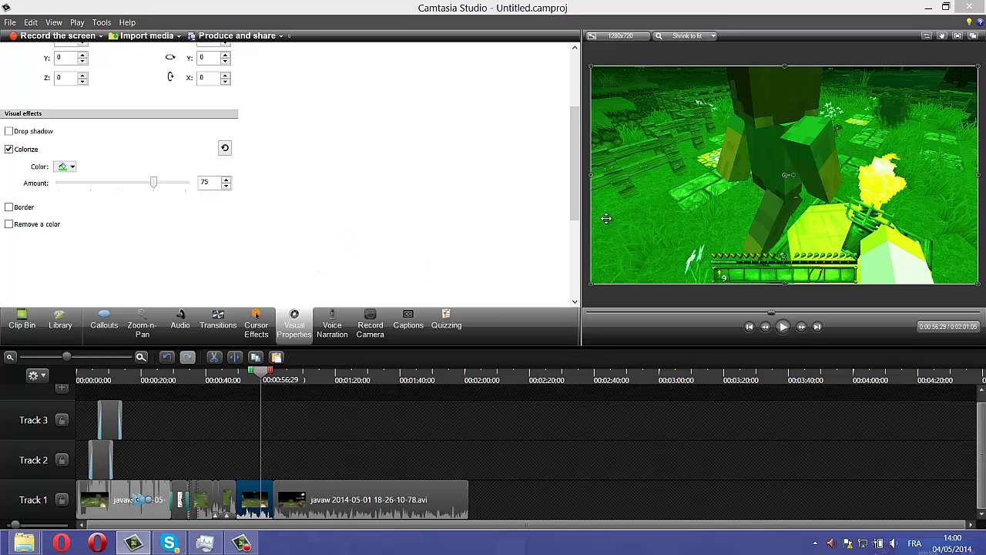
Step: Set the colorized clip's X position to -13 and deselect the clip
scroll(532, 191, "up", 2)
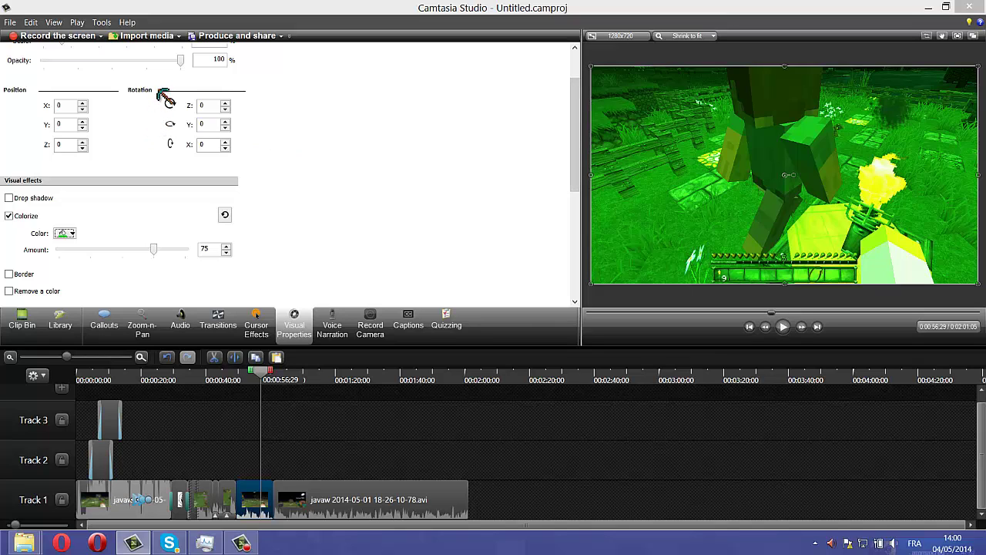
double_click(74, 105)
left_click(82, 108)
left_click(82, 109)
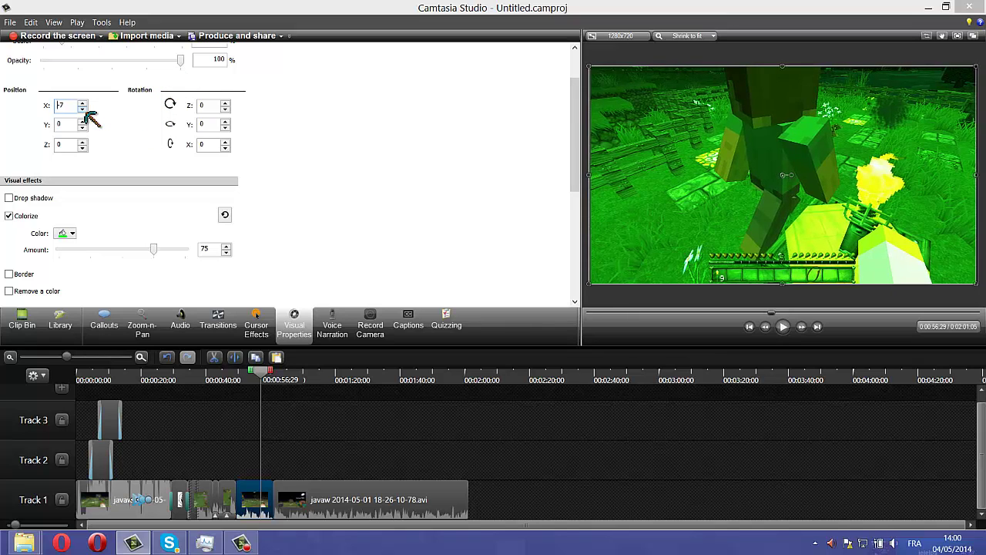
left_click(83, 109)
left_click(82, 109)
left_click(416, 205)
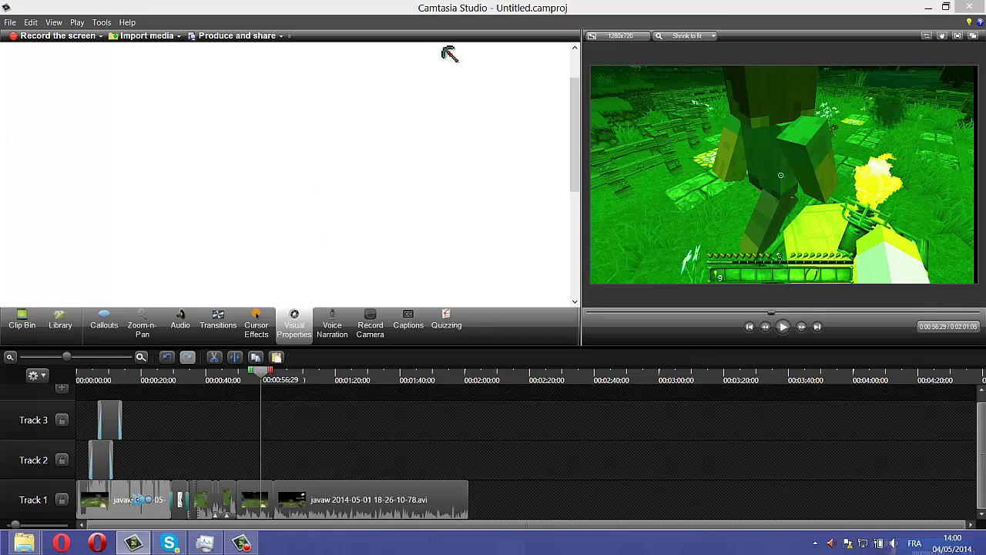
Step: Reselect the green clip on Track 1 and set its Z rotation to -4
left_click_drag(574, 172, 564, 88)
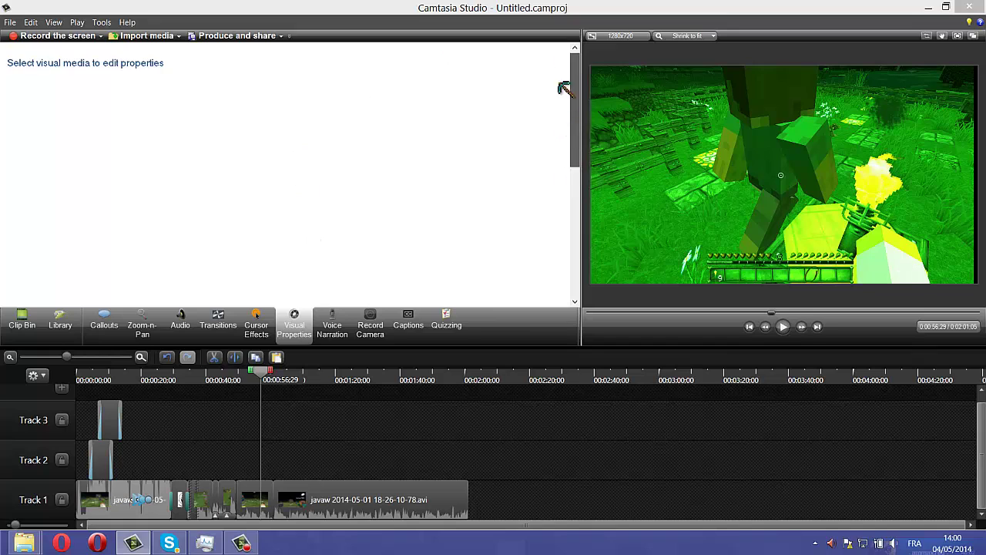
left_click(260, 507)
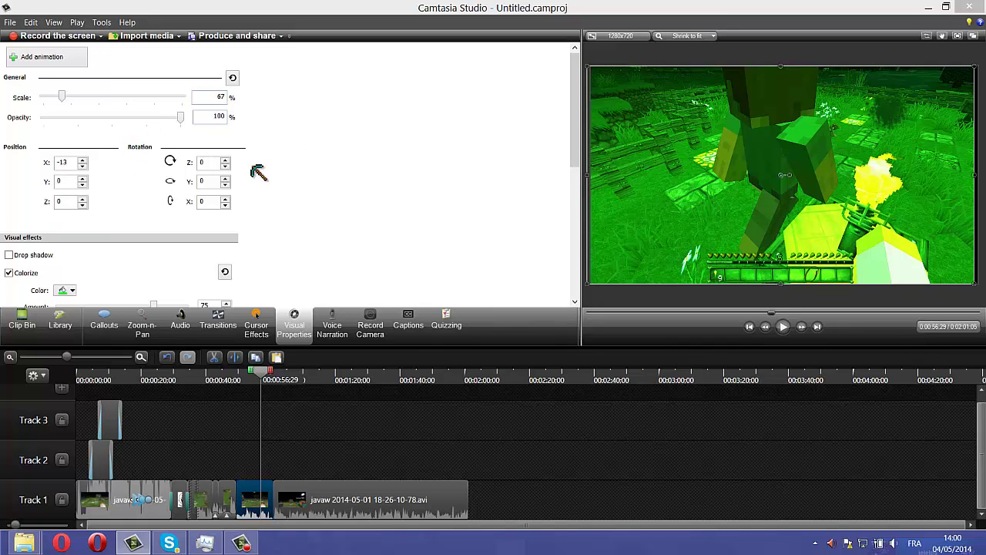
left_click(226, 161)
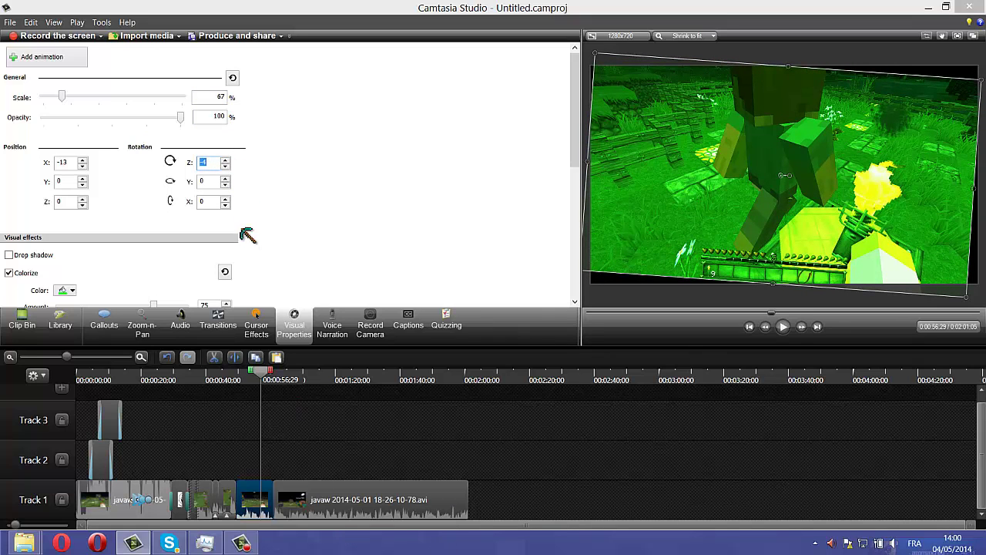
Step: Examine the voice narration, camera recording, captions and quizzing options
left_click(332, 324)
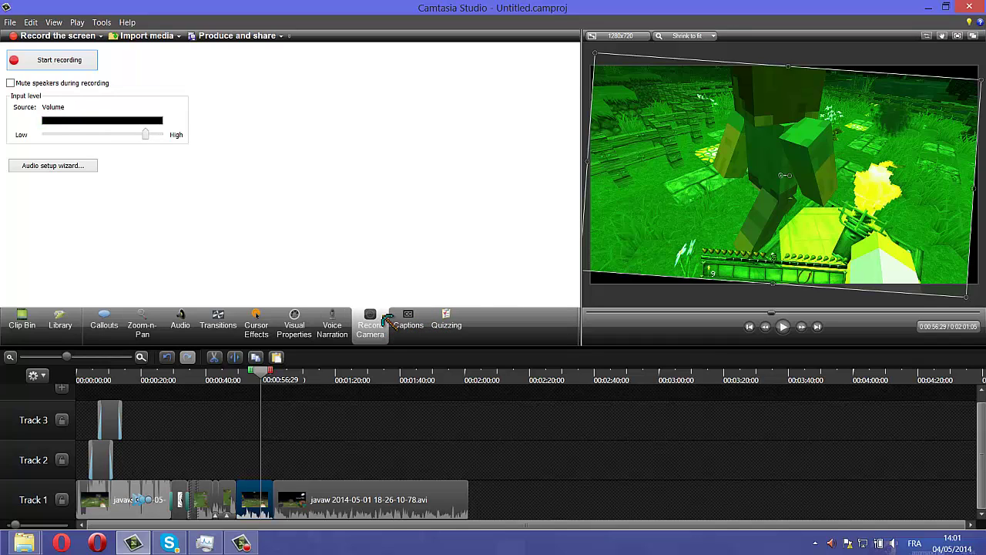
left_click(377, 323)
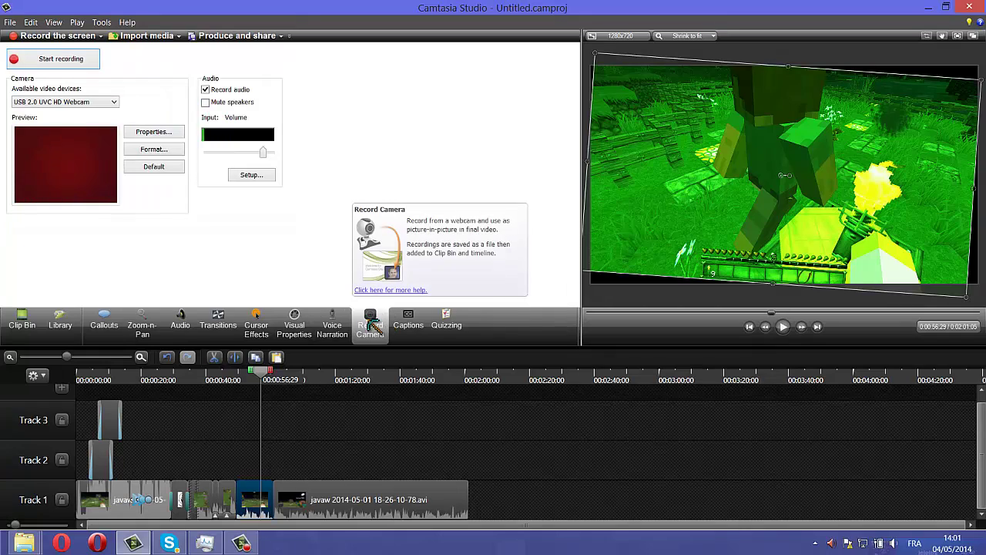
left_click(408, 324)
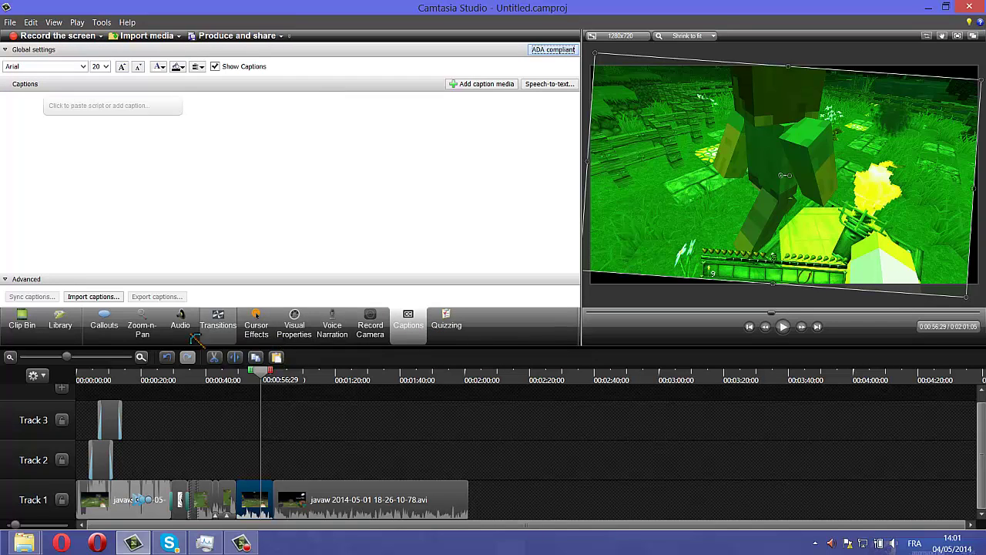
left_click(446, 324)
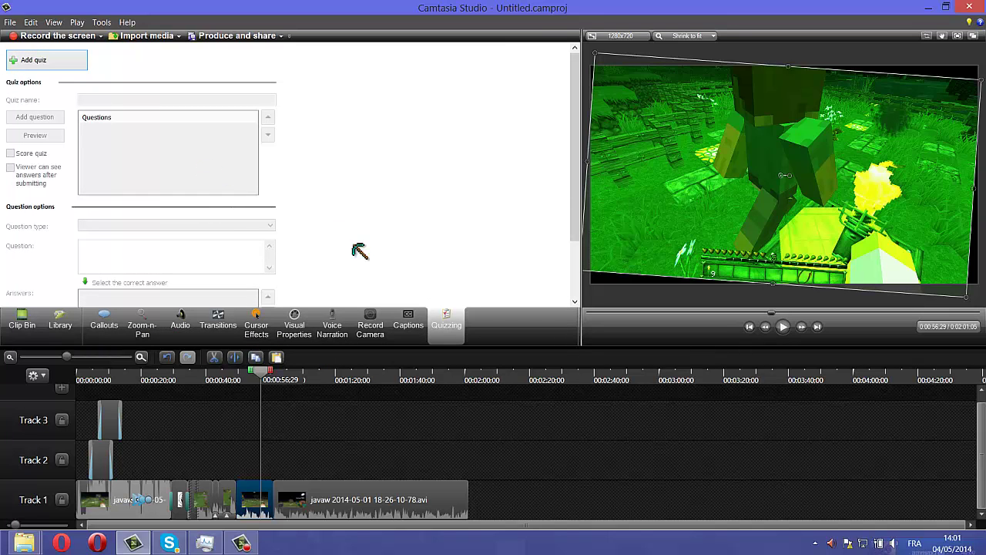
Step: Preview the green rotated clip up to 0:00:59:19, and lock Tracks 1, 2 and 3
left_click(784, 328)
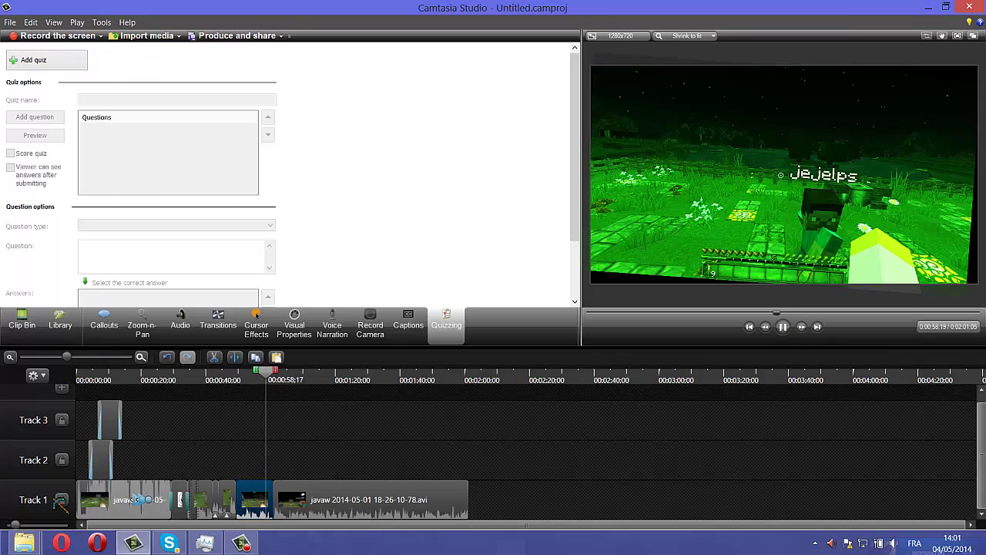
left_click(62, 500)
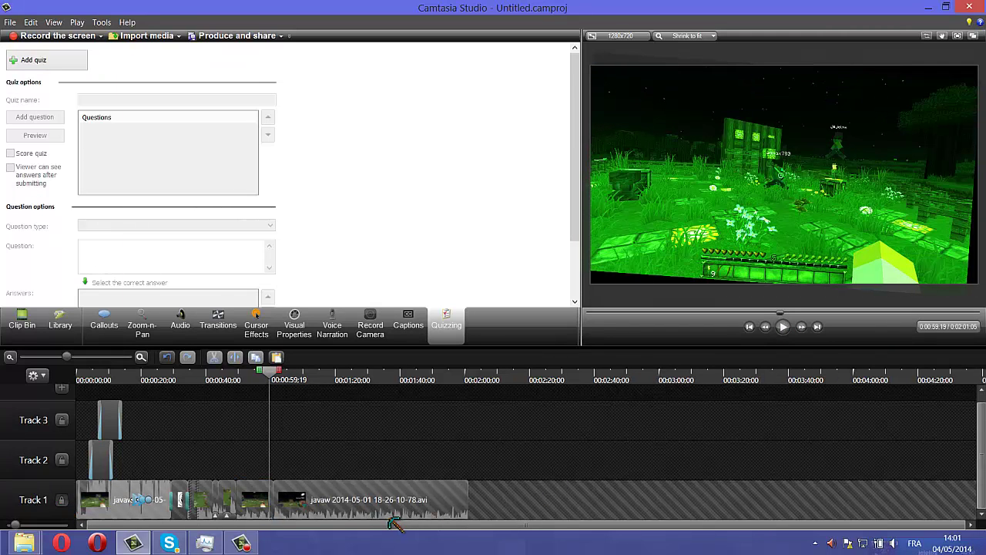
left_click(61, 460)
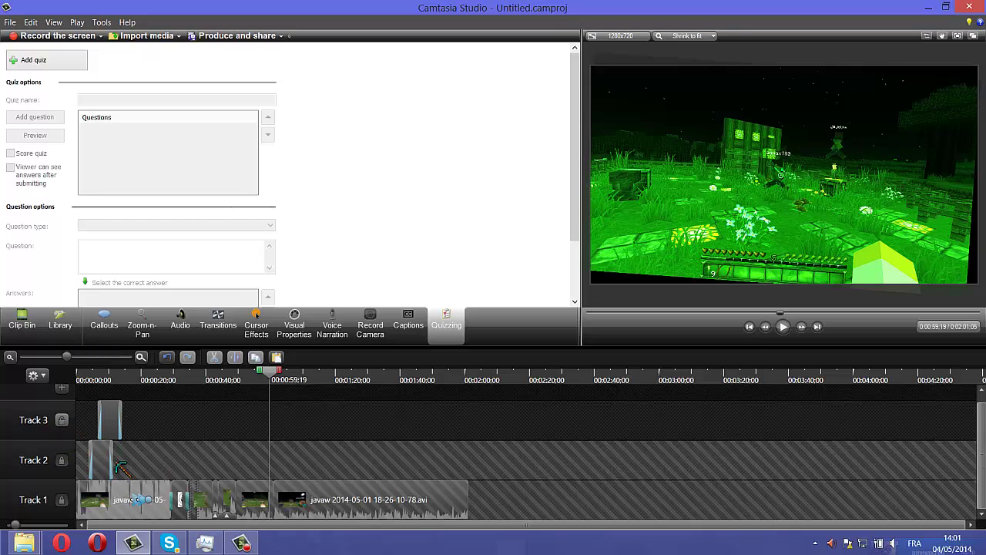
left_click(61, 420)
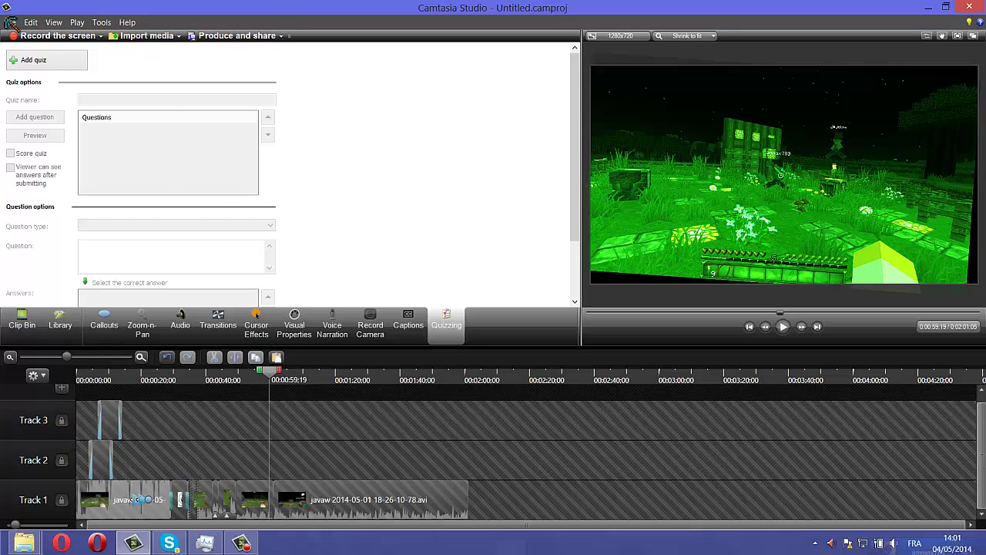
Step: Start producing the project with the "MP4 with video player (up to 720p)" preset and continue to the file settings
left_click(10, 22)
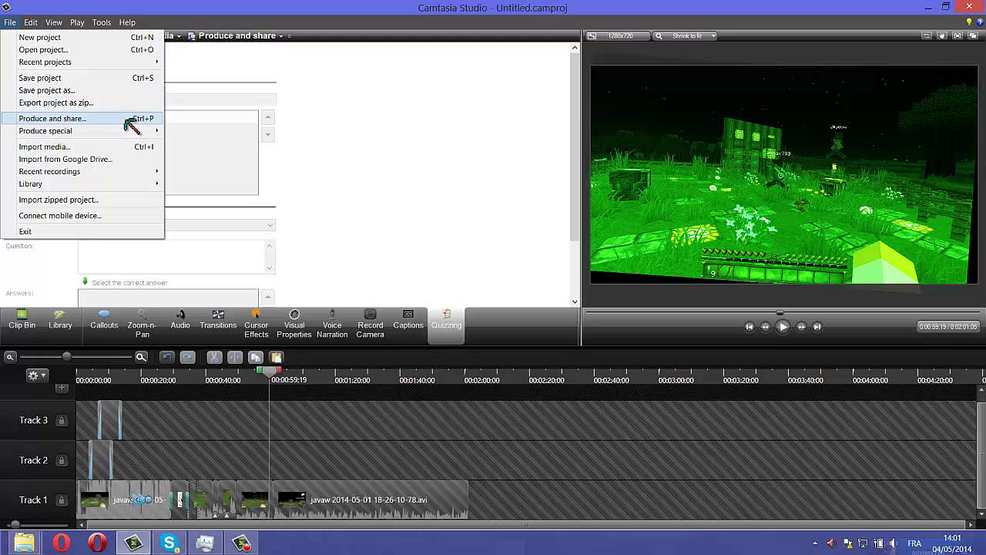
left_click(77, 118)
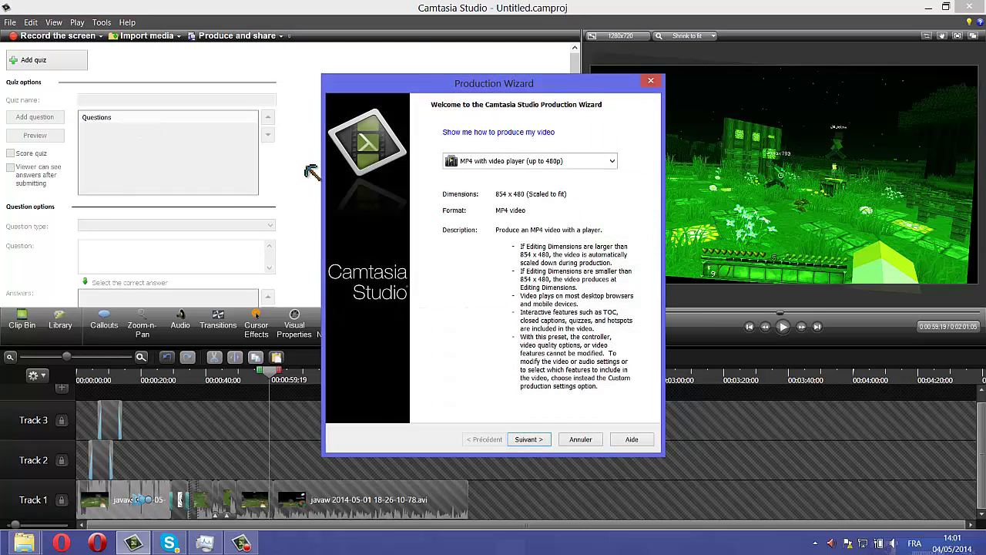
left_click(609, 164)
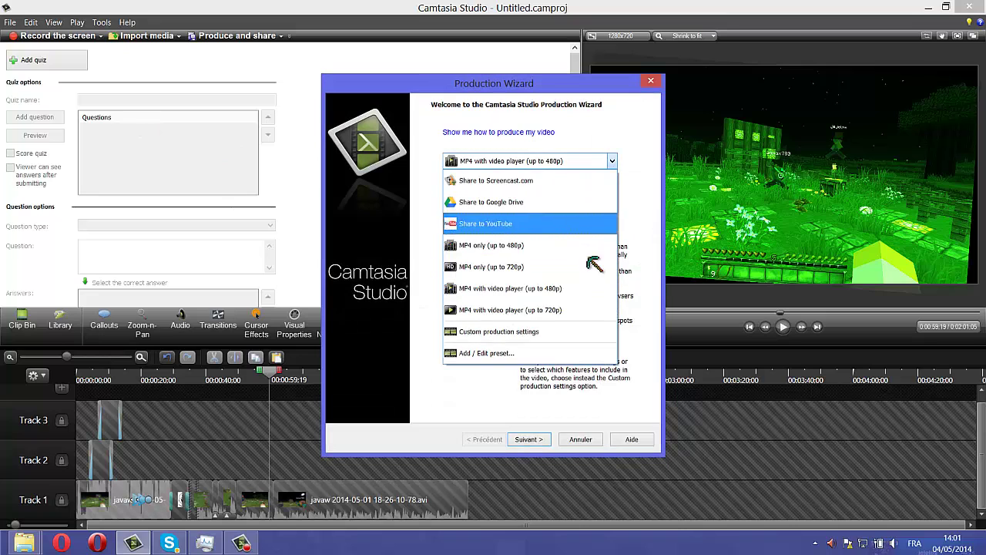
left_click(574, 310)
left_click(530, 440)
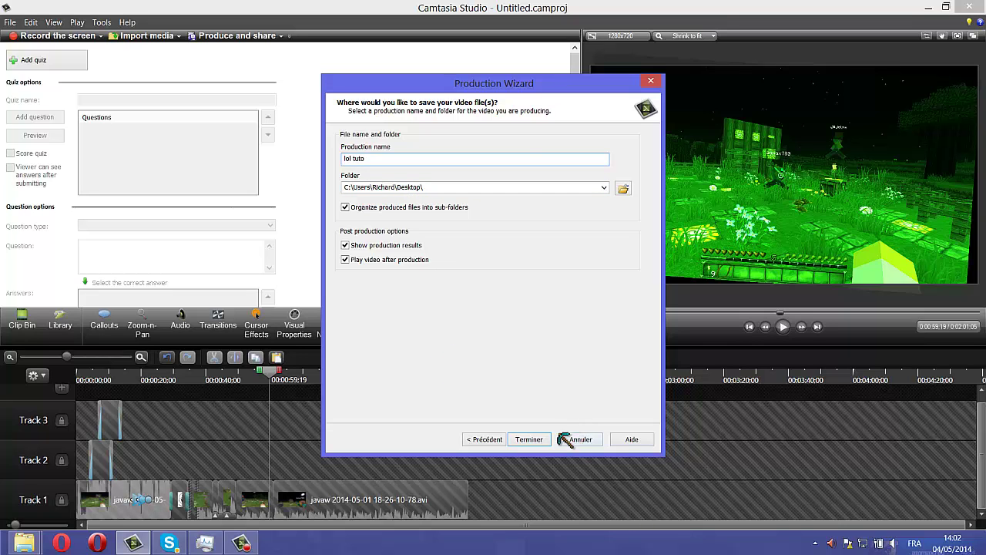
Step: Render the production as "lol tuto" to the Desktop folder, then move the rendering progress window aside and minimize it
left_click(530, 439)
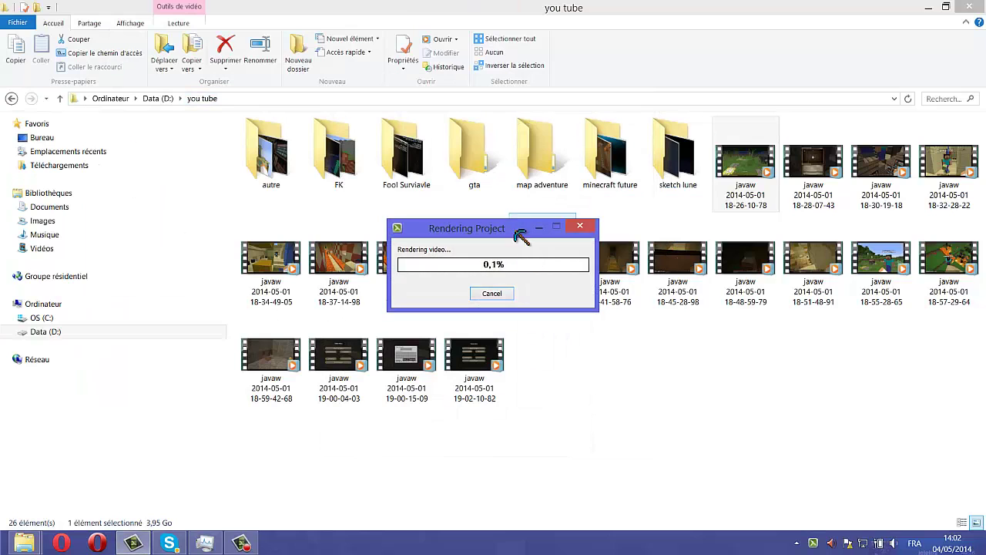
left_click_drag(521, 228, 556, 237)
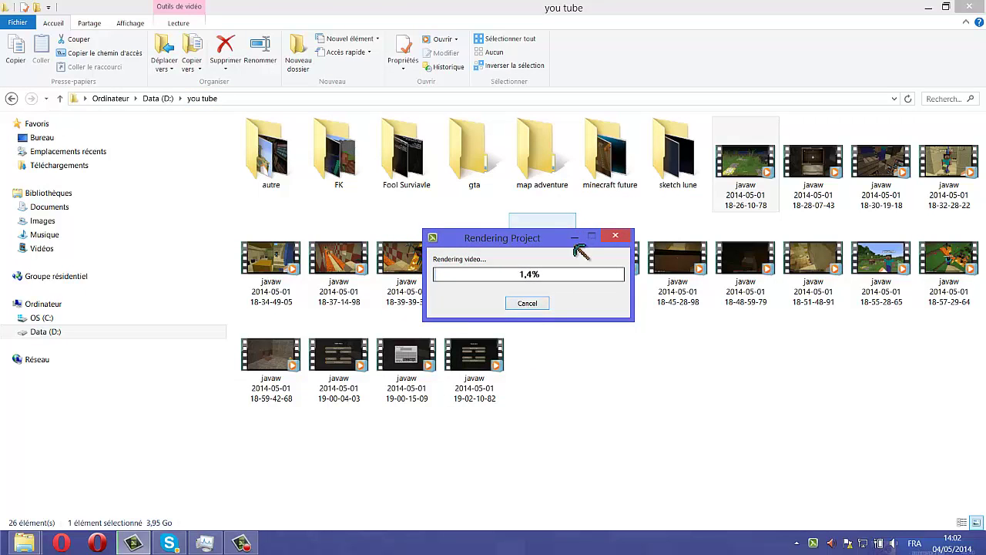
left_click(575, 237)
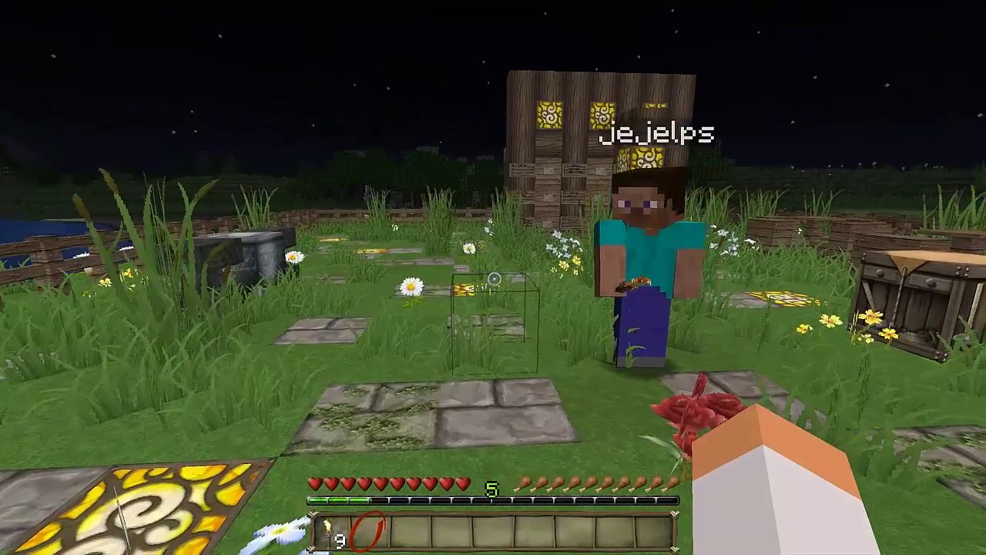
key("w")
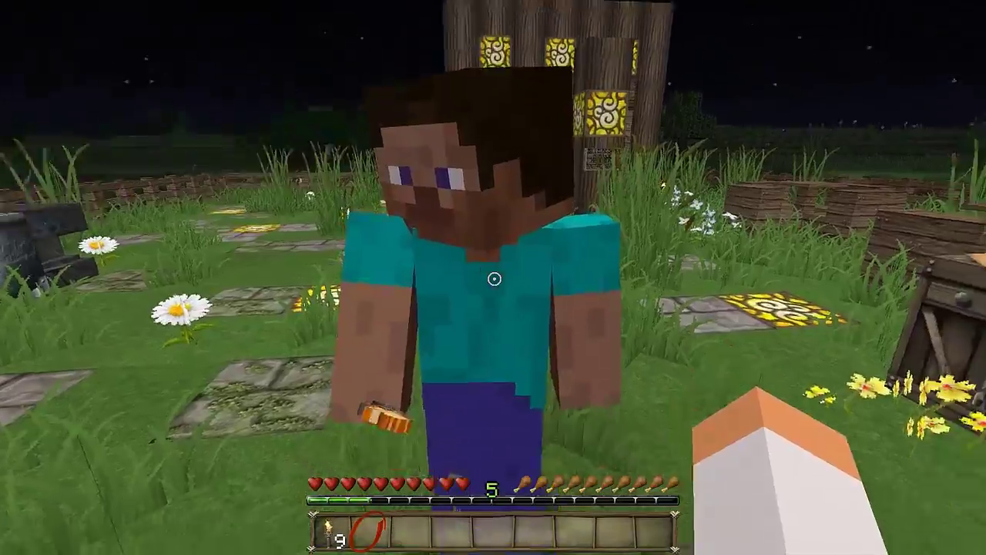
scroll(493, 277, "up", 1)
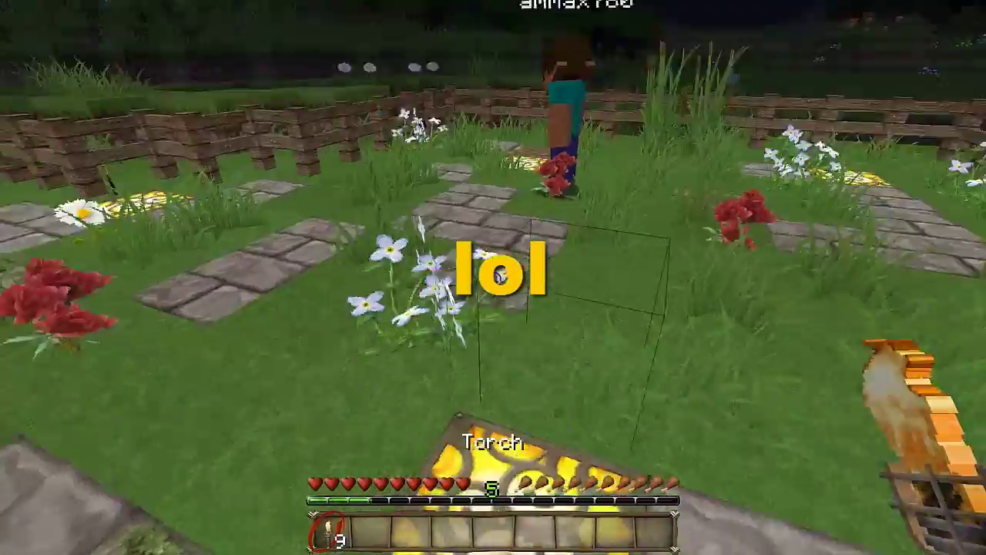
scroll(494, 277, "down", 2)
scroll(493, 277, "down", 2)
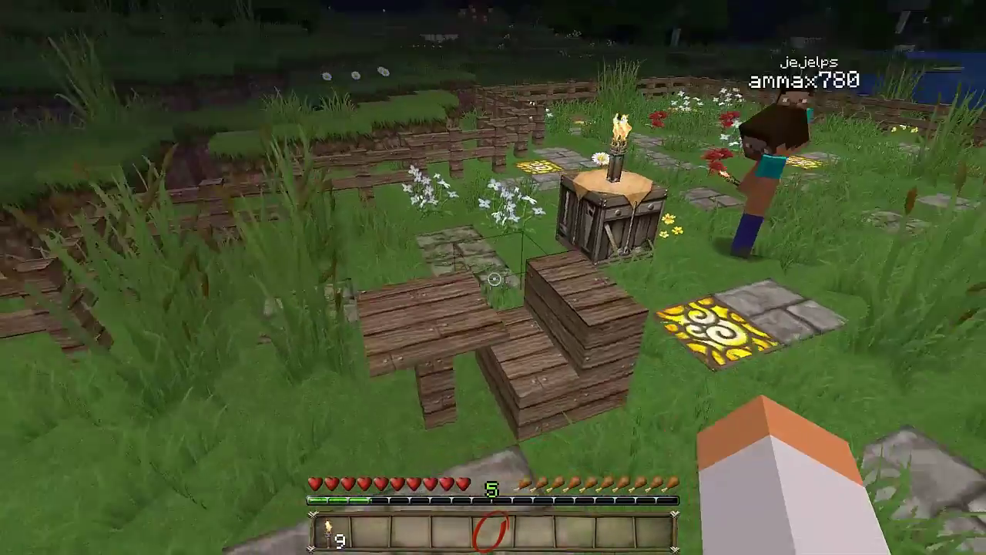
key("w")
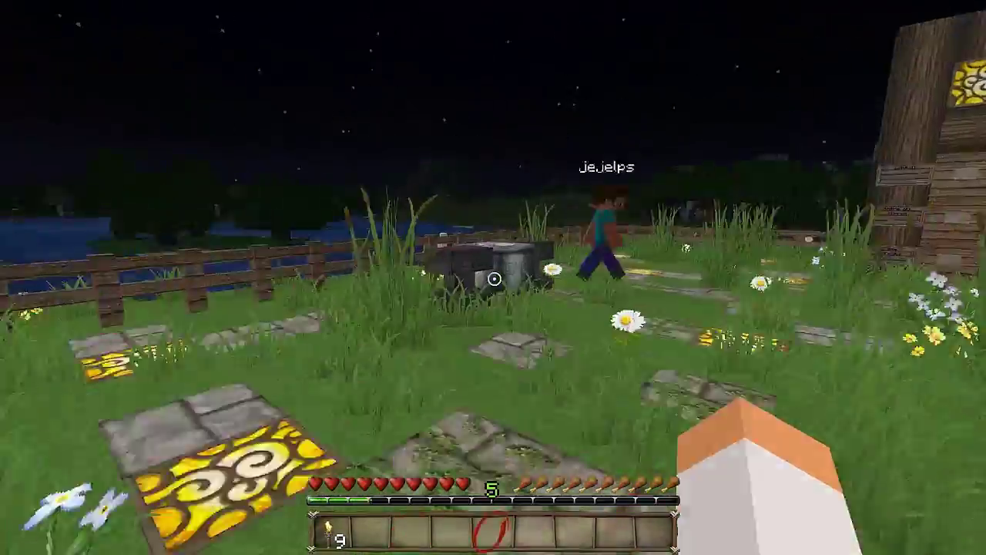
key("w")
scroll(494, 279, "down", 2)
key("s")
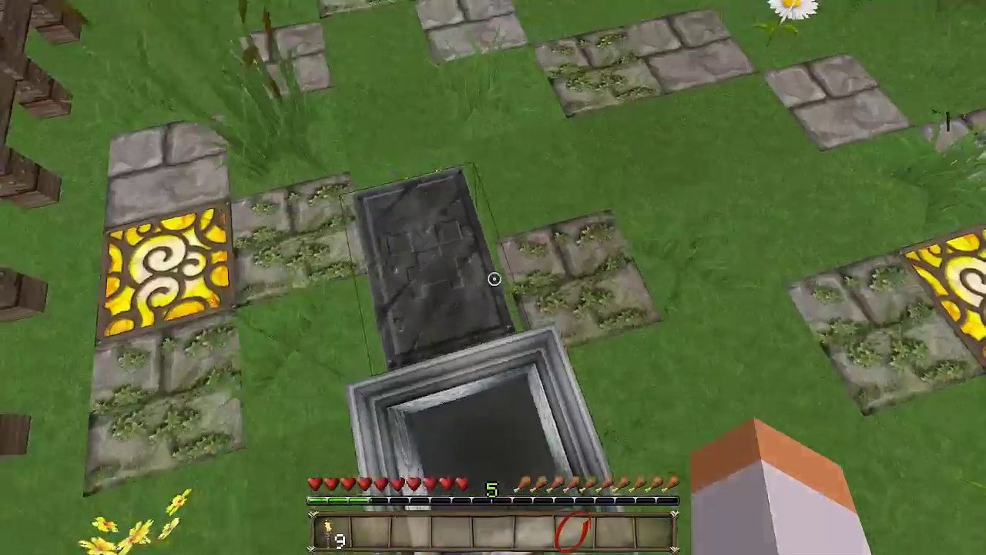
key("s")
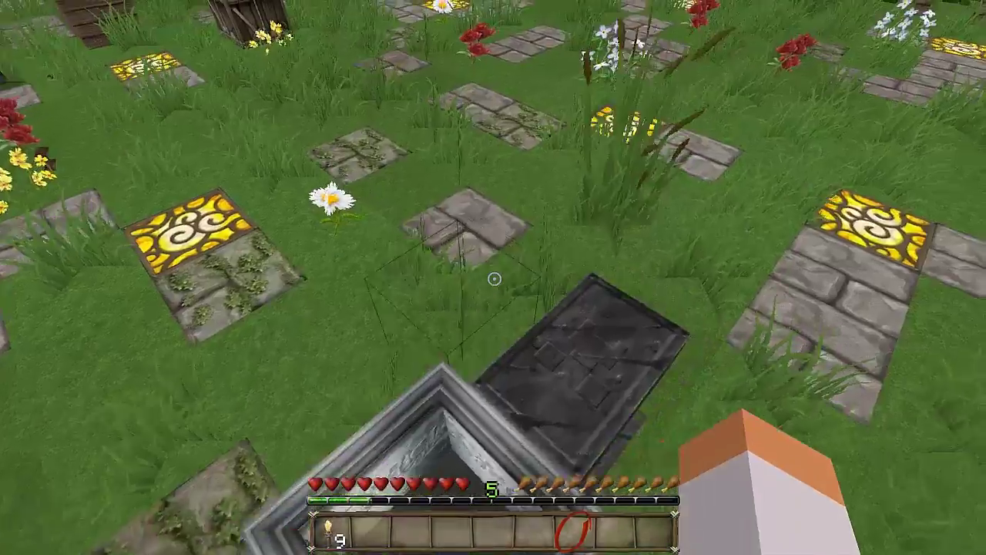
key("s")
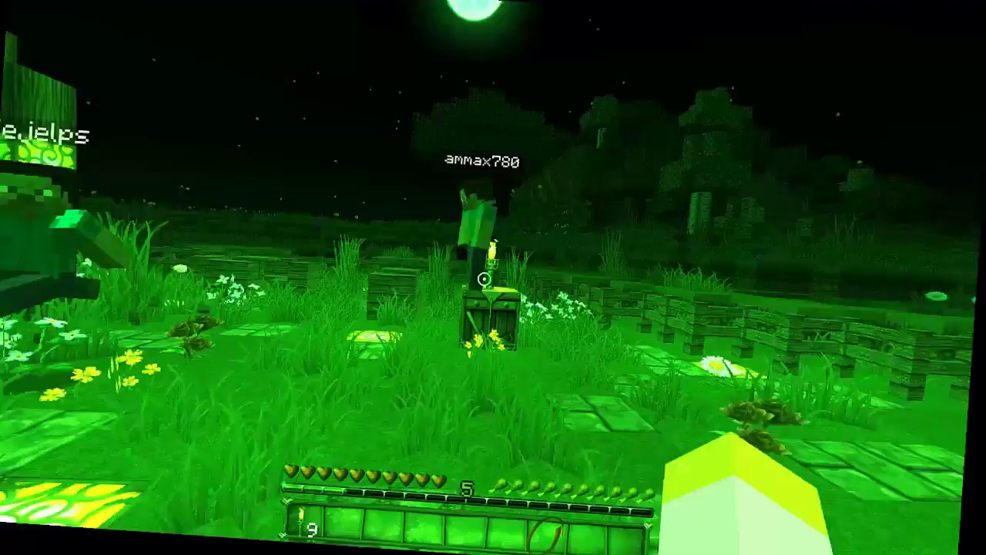
key("w")
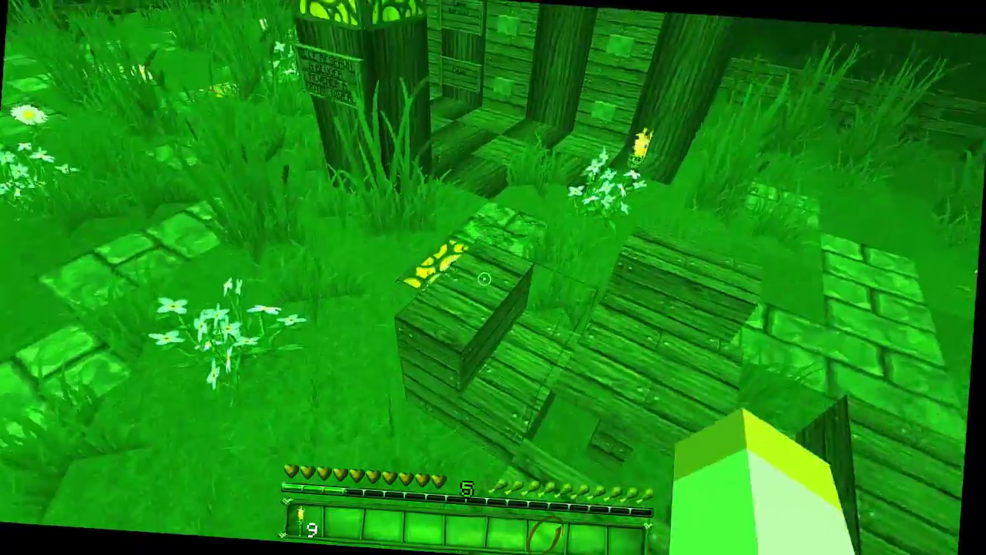
key("w")
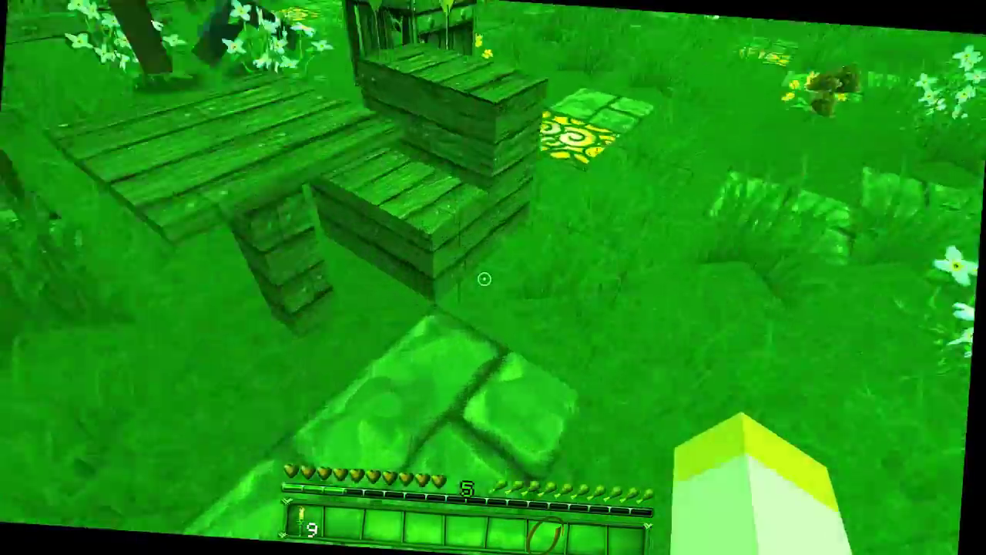
key("w")
key("w")
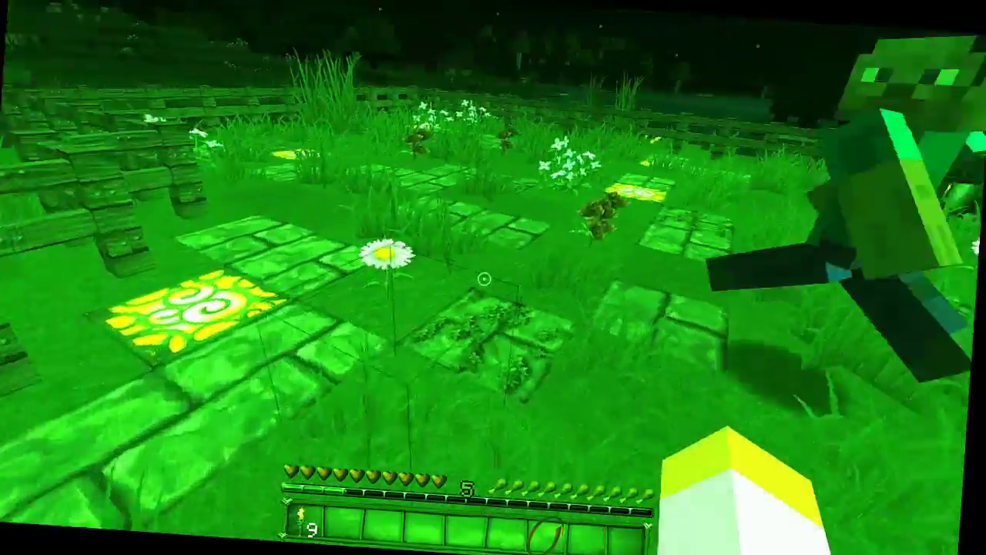
key("w")
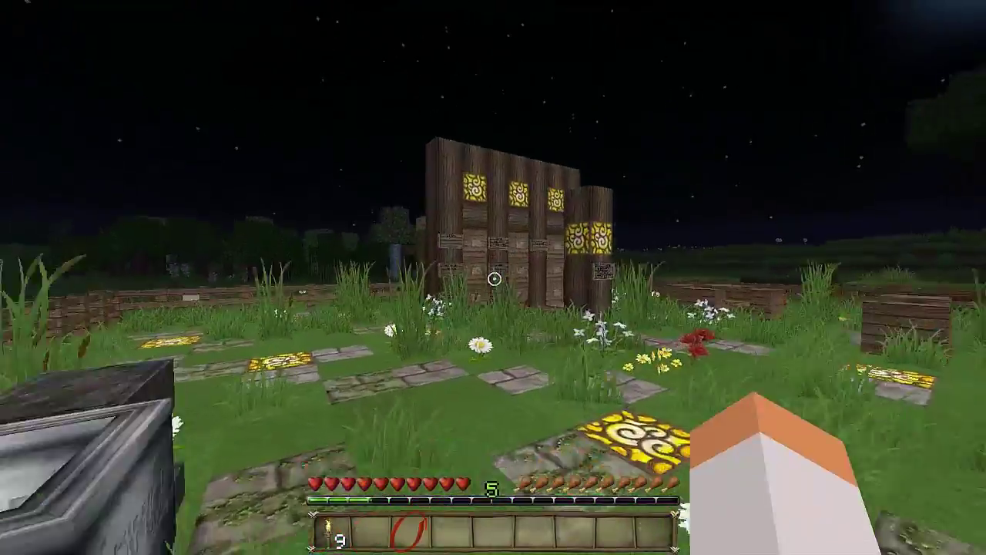
key("w")
scroll(493, 277, "down", 1)
key("w")
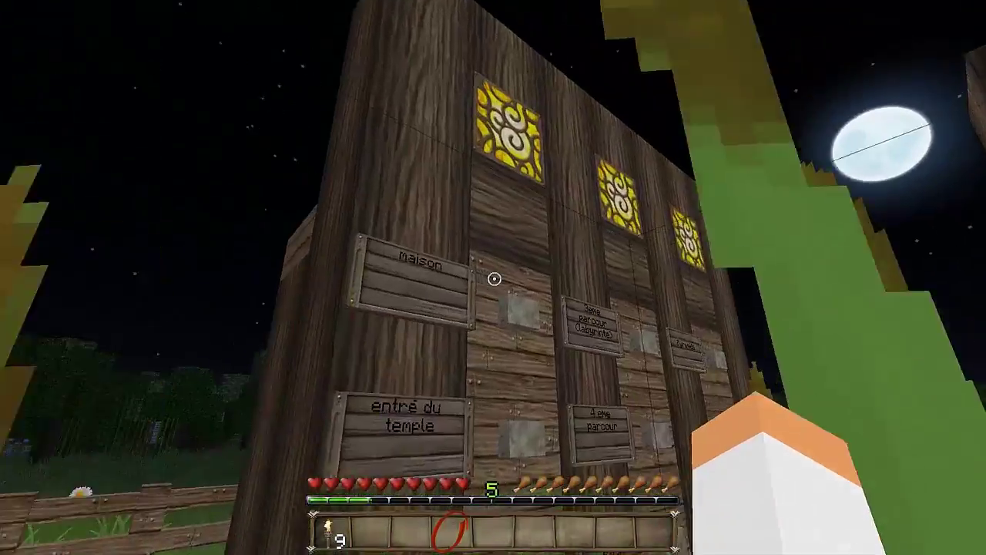
right_click(494, 278)
key("w")
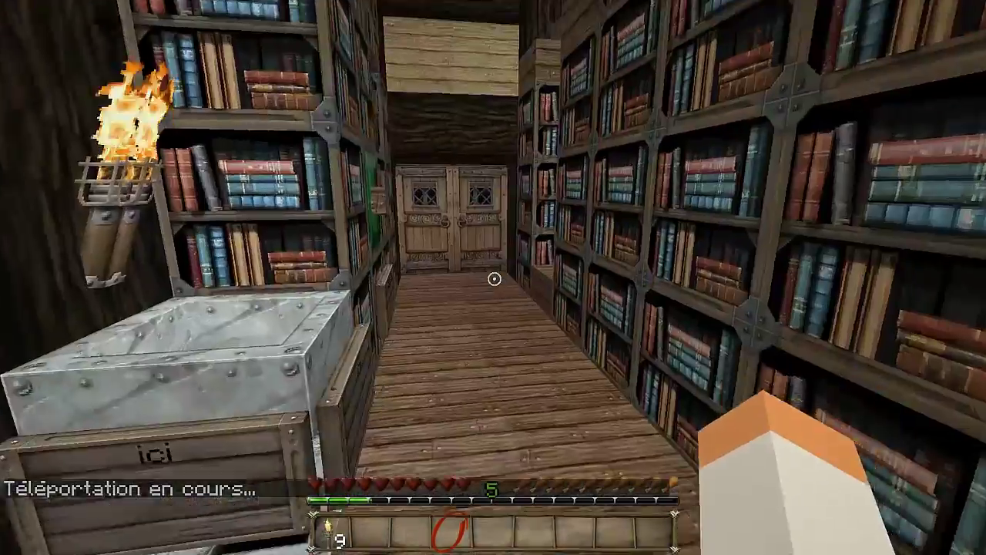
key("w")
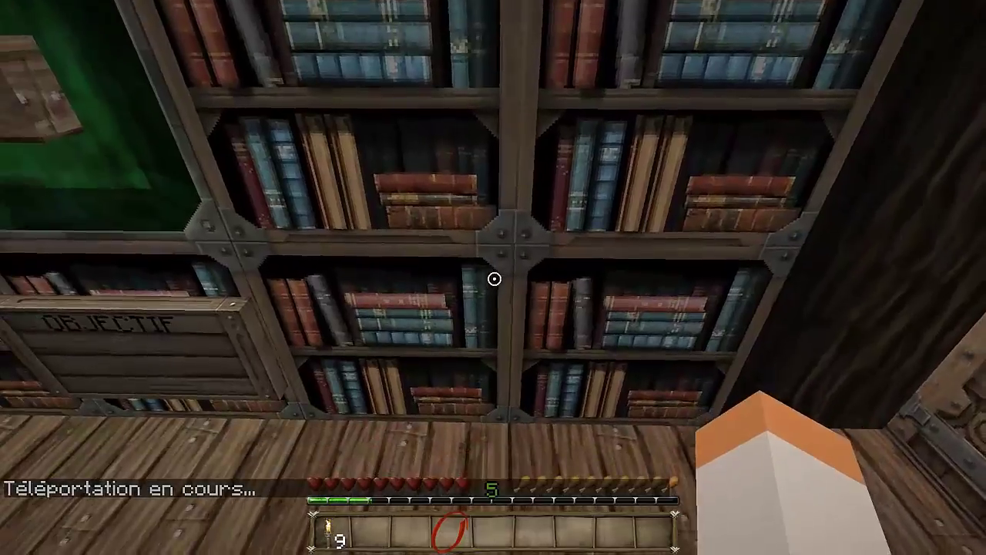
key("w")
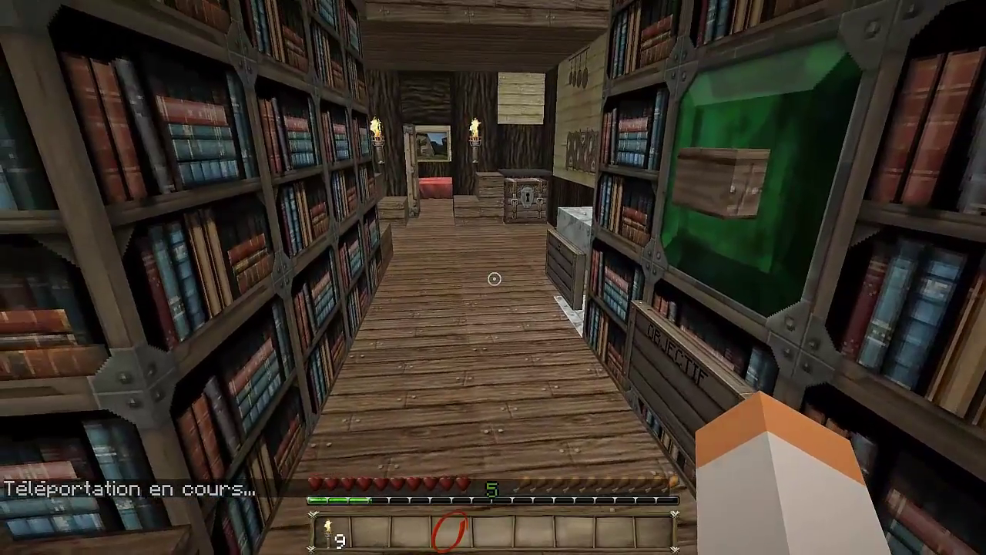